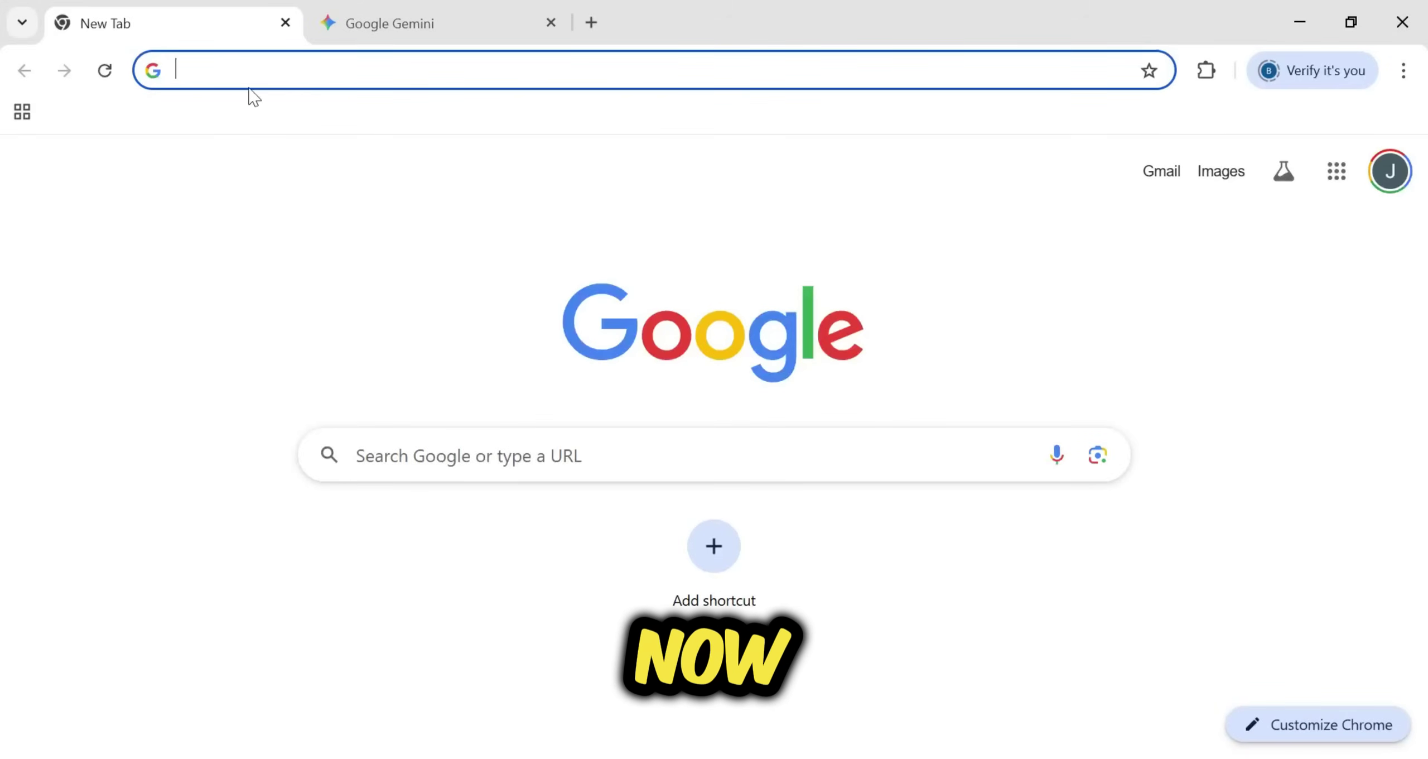
# Switch to the Google Gemini conversation page.
pyautogui.write('x')
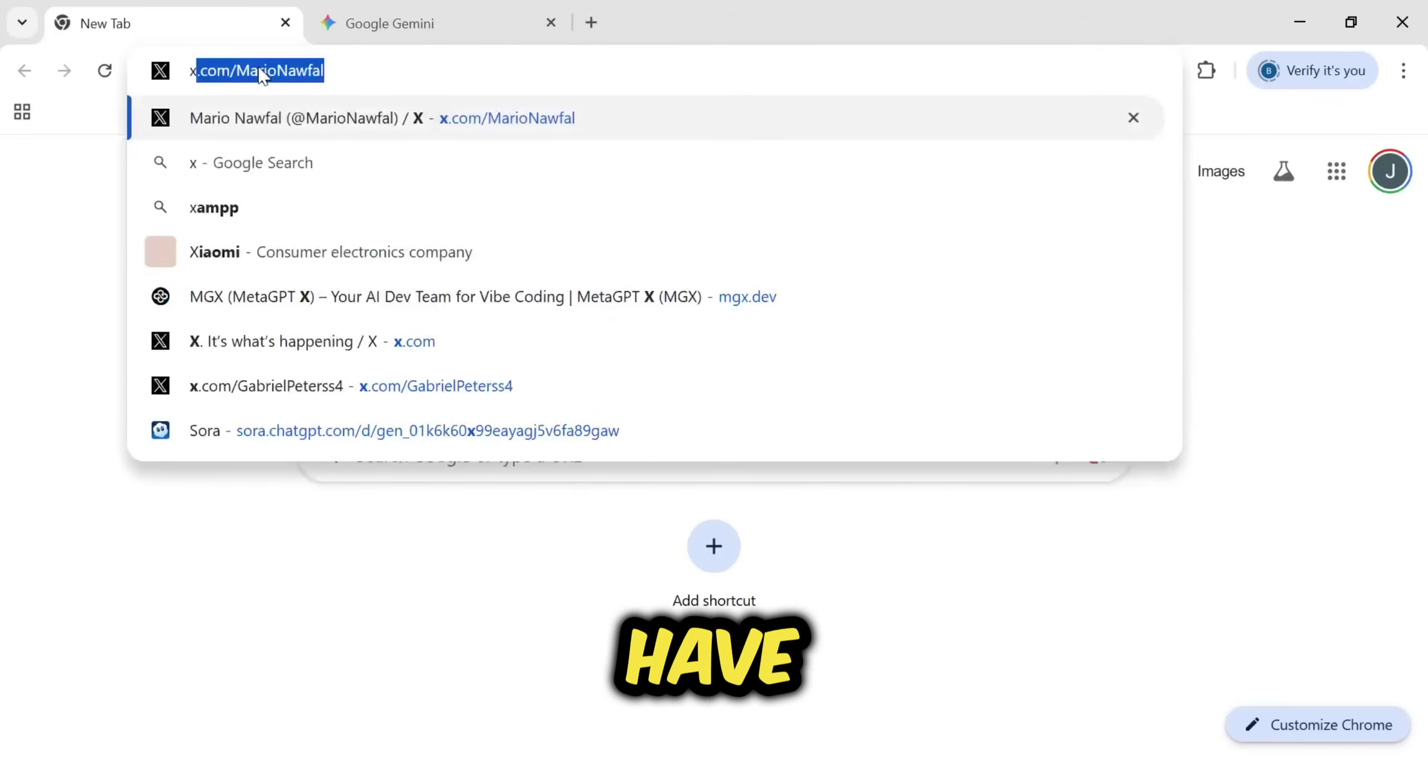
pyautogui.press('BackSpace')
pyautogui.press('BackSpace')
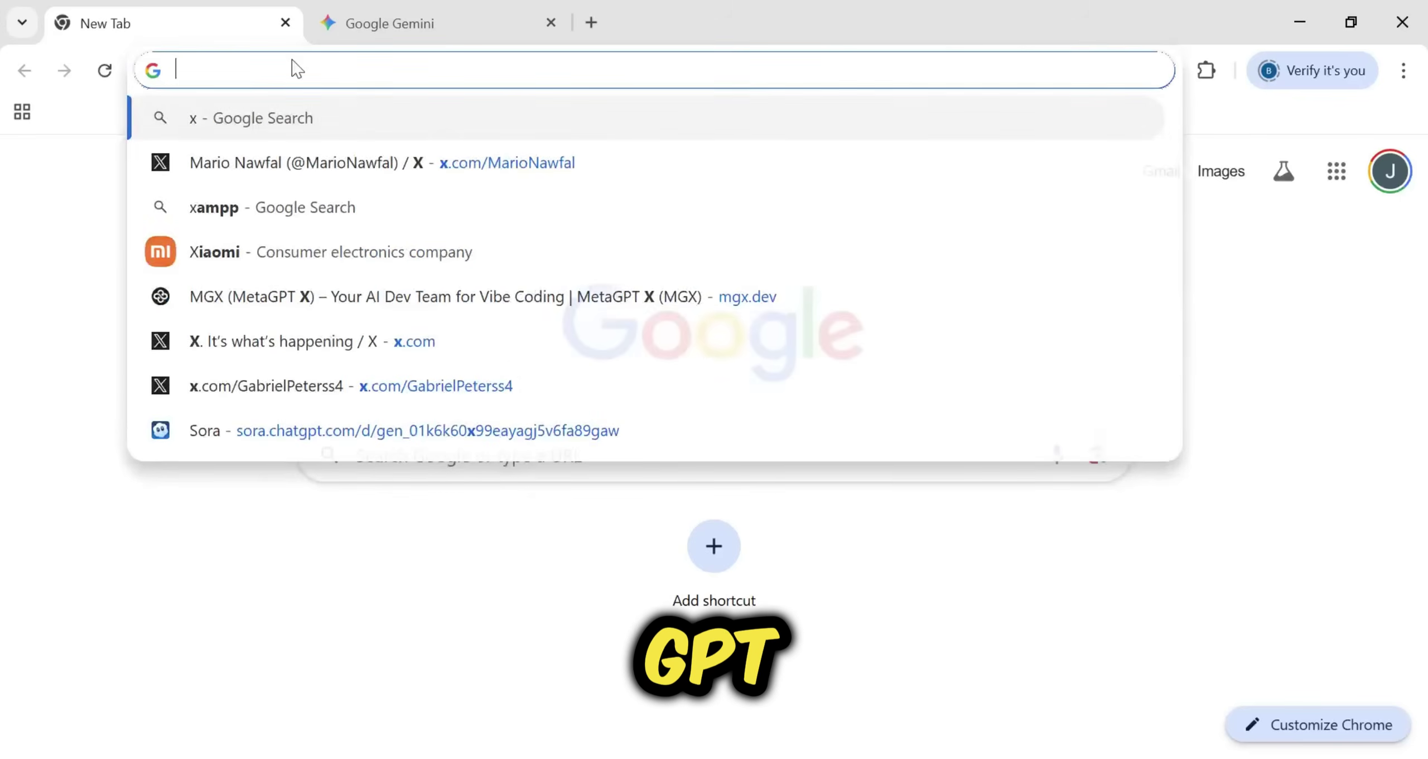
pyautogui.write('c')
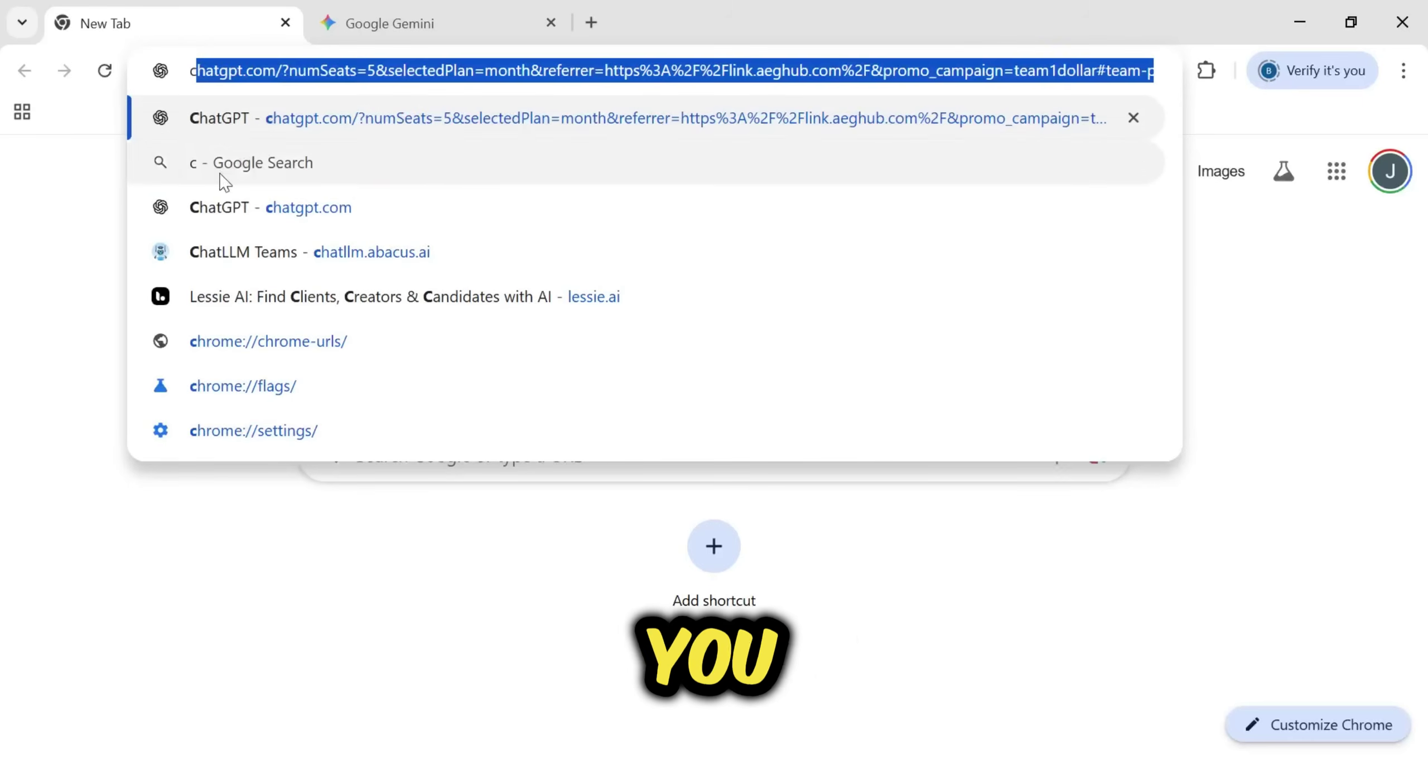
pyautogui.click(360, 39)
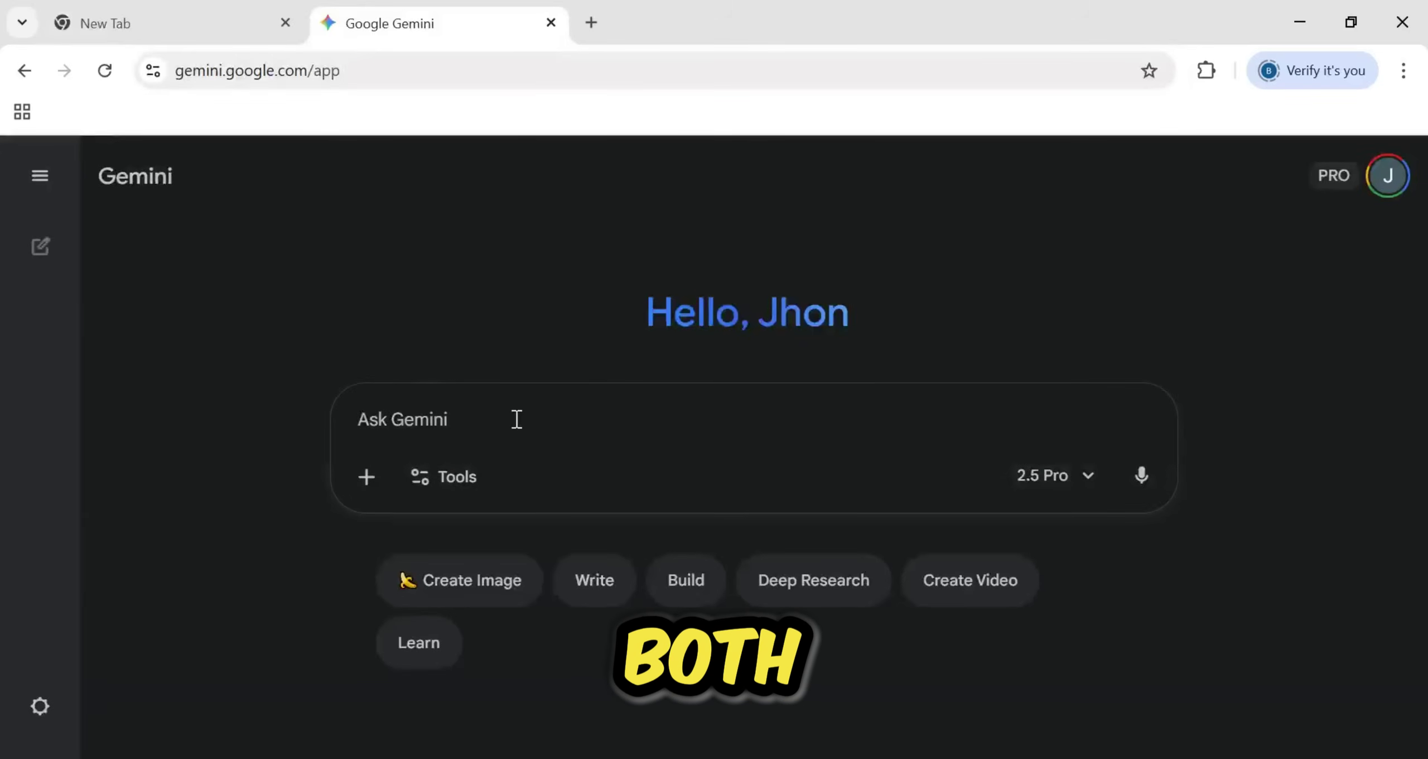
# Ask Gemini for a short 60-second Disney-style two-character story, correcting typos before sending.
pyautogui.write('hey write an short story in disney style with two characters the stry should be 60sec long')
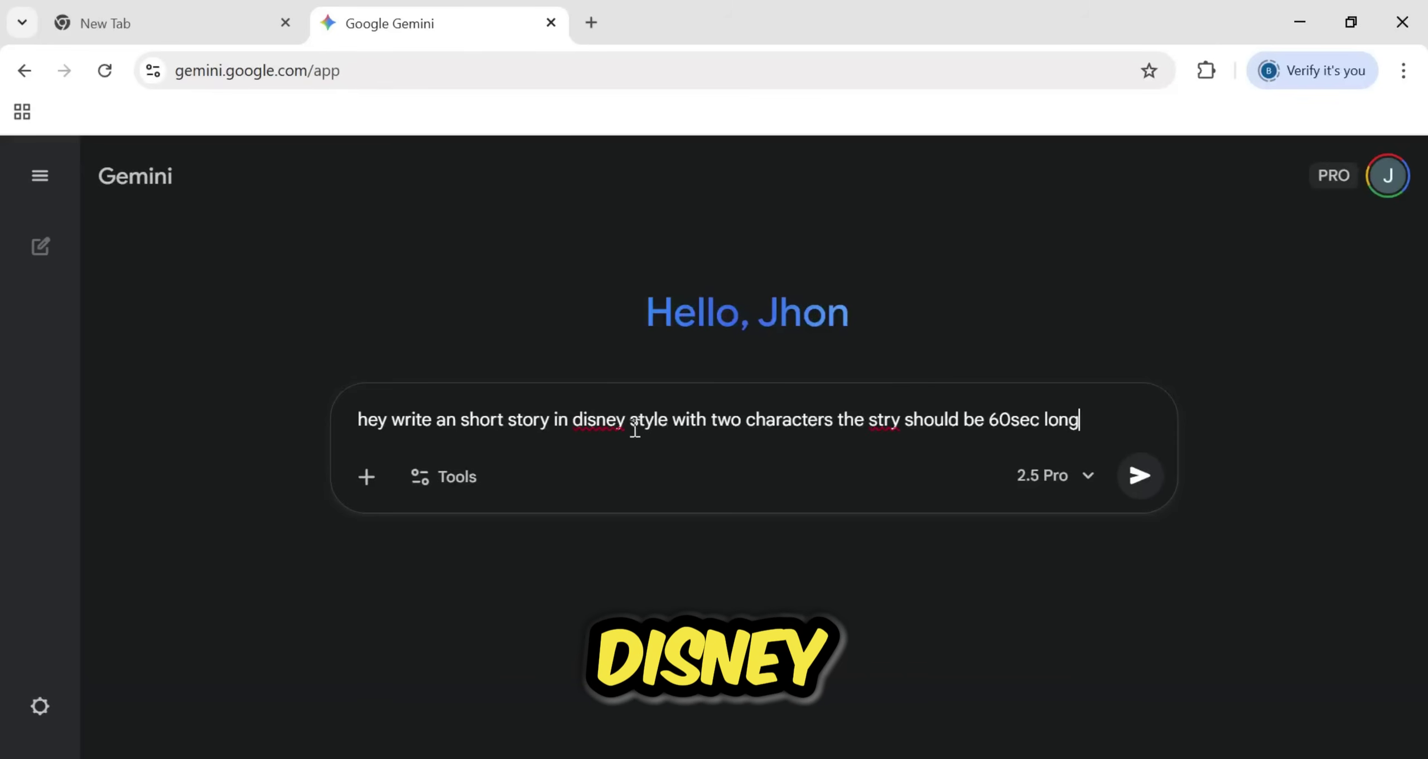
pyautogui.rightClick(598, 419)
pyautogui.click(619, 326)
pyautogui.rightClick(884, 419)
pyautogui.click(914, 265)
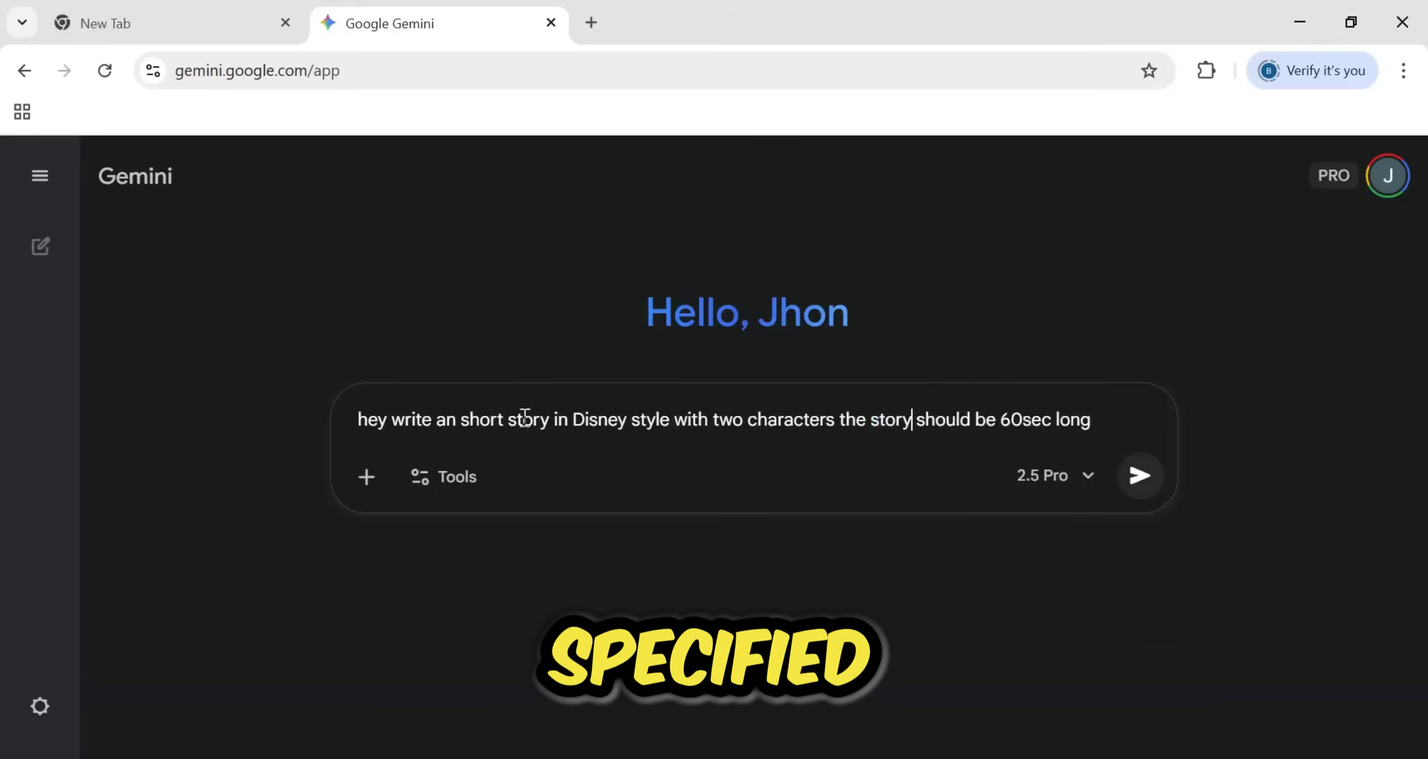
pyautogui.press('Return')
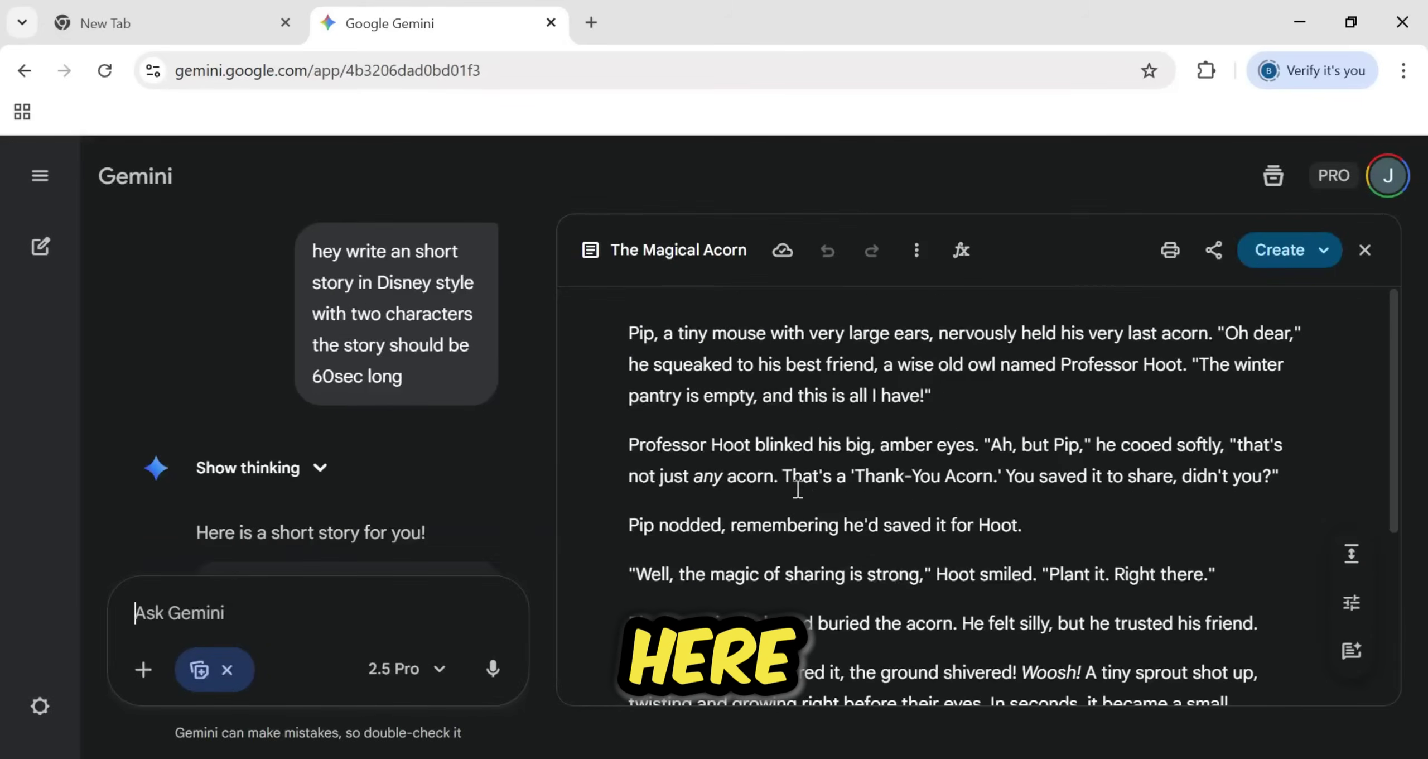
# Close the story panel and request 12 connected Disney-style visual prompts for the Pip and Hoot story.
pyautogui.click(1365, 250)
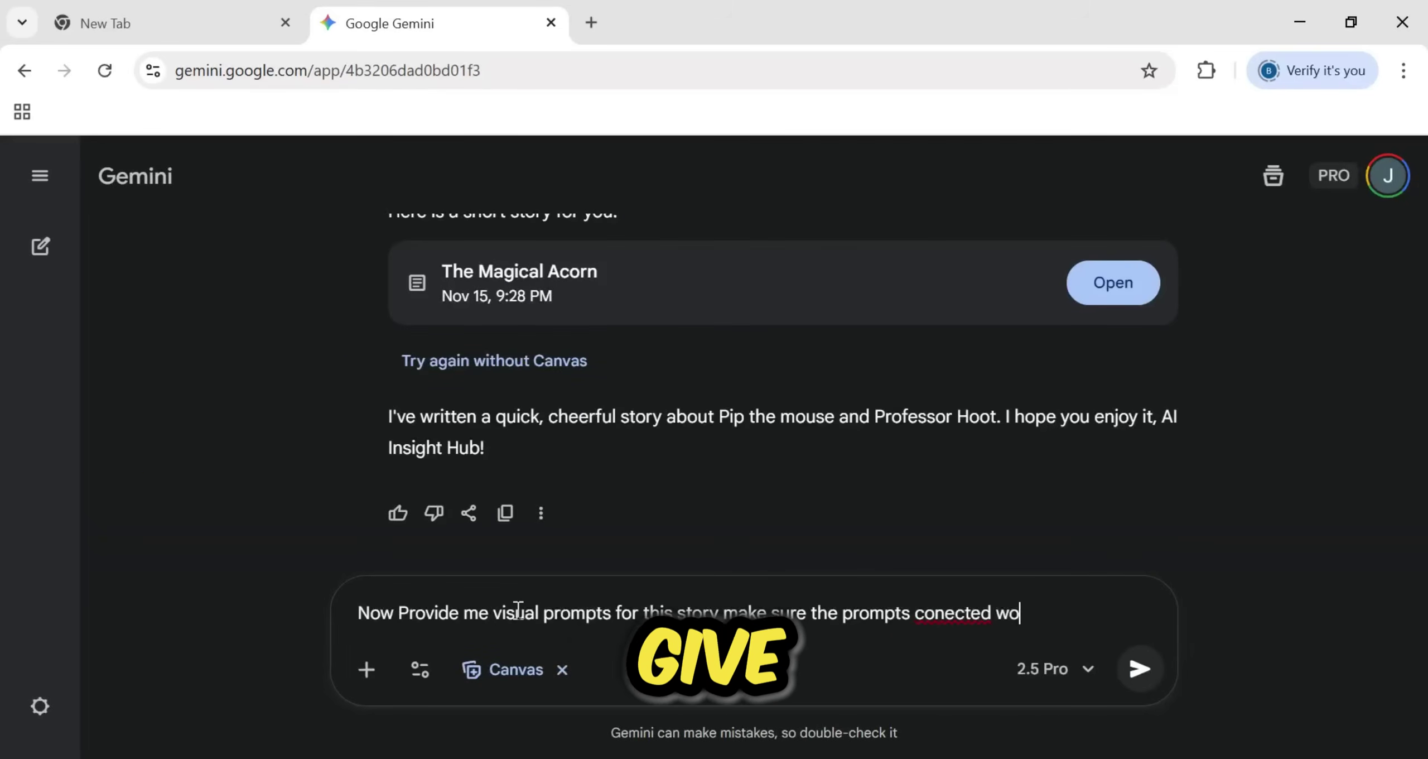
pyautogui.write('previous for the smooth flo')
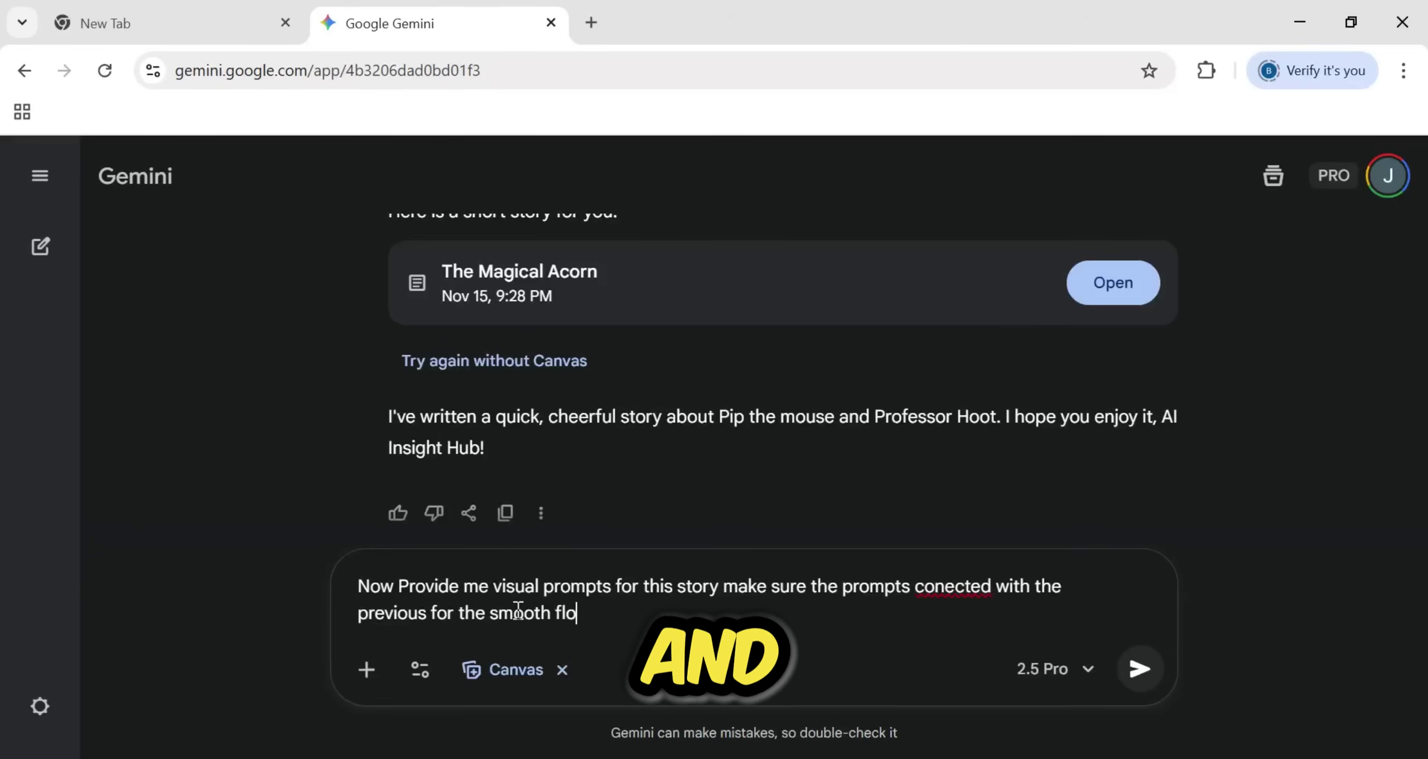
pyautogui.write('w make sure to mention the story')
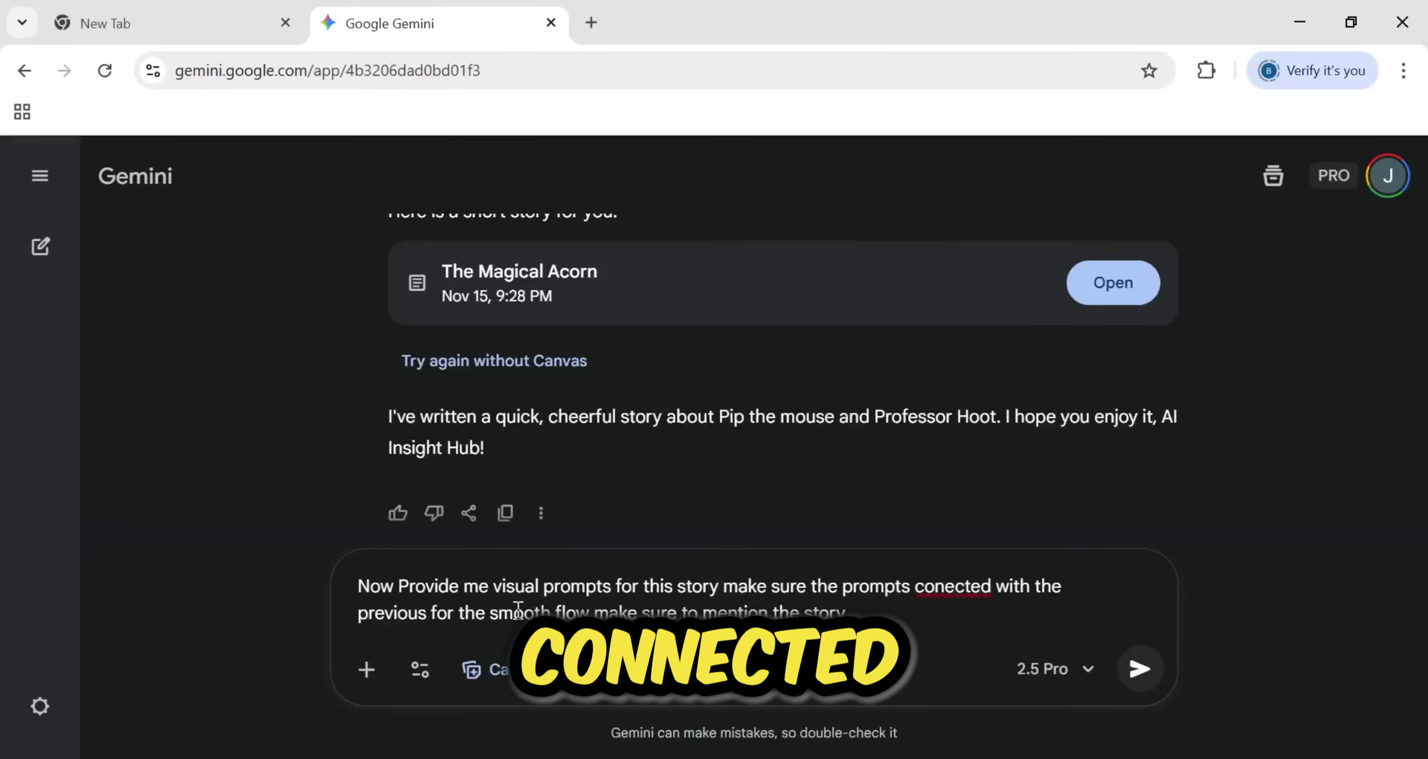
pyautogui.write(' style in your prompts I need 12 prompts for this story')
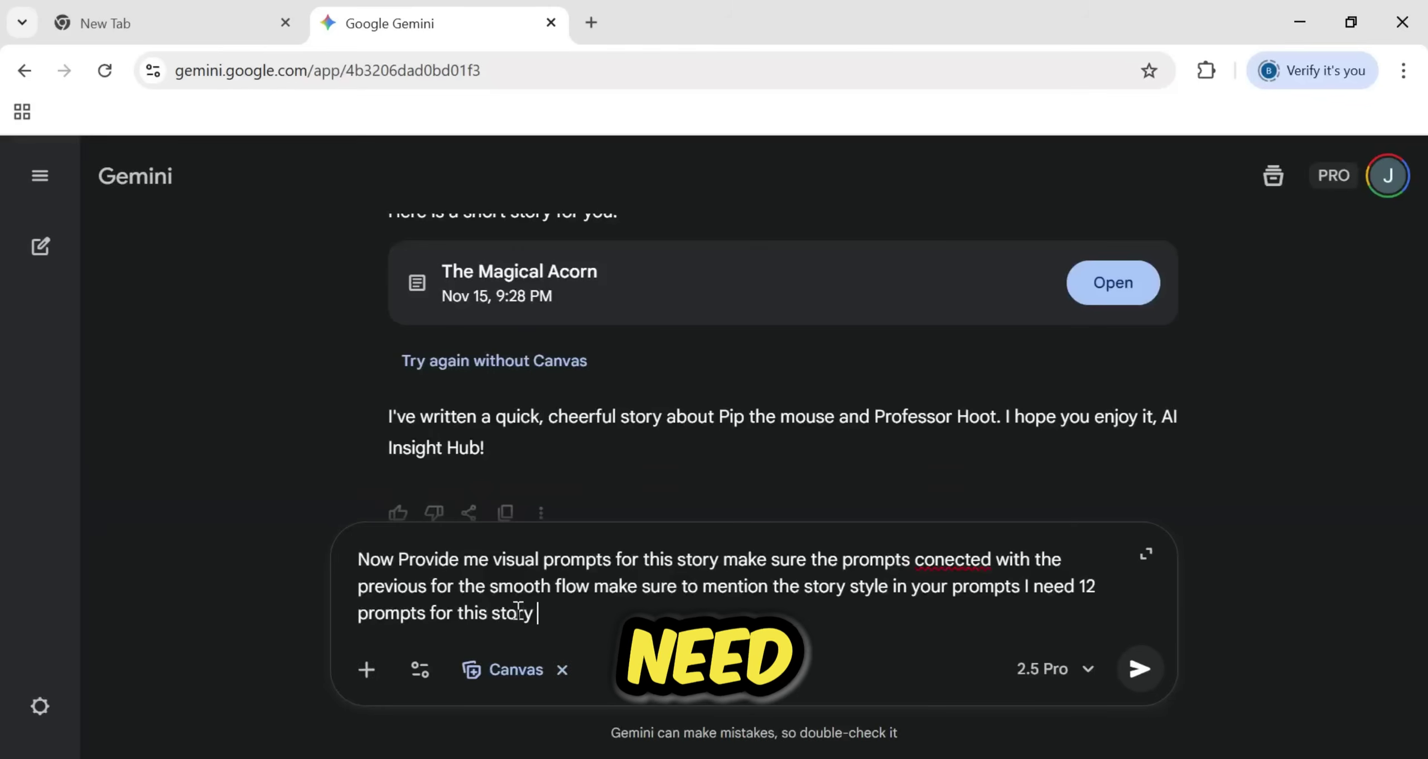
pyautogui.press('Return')
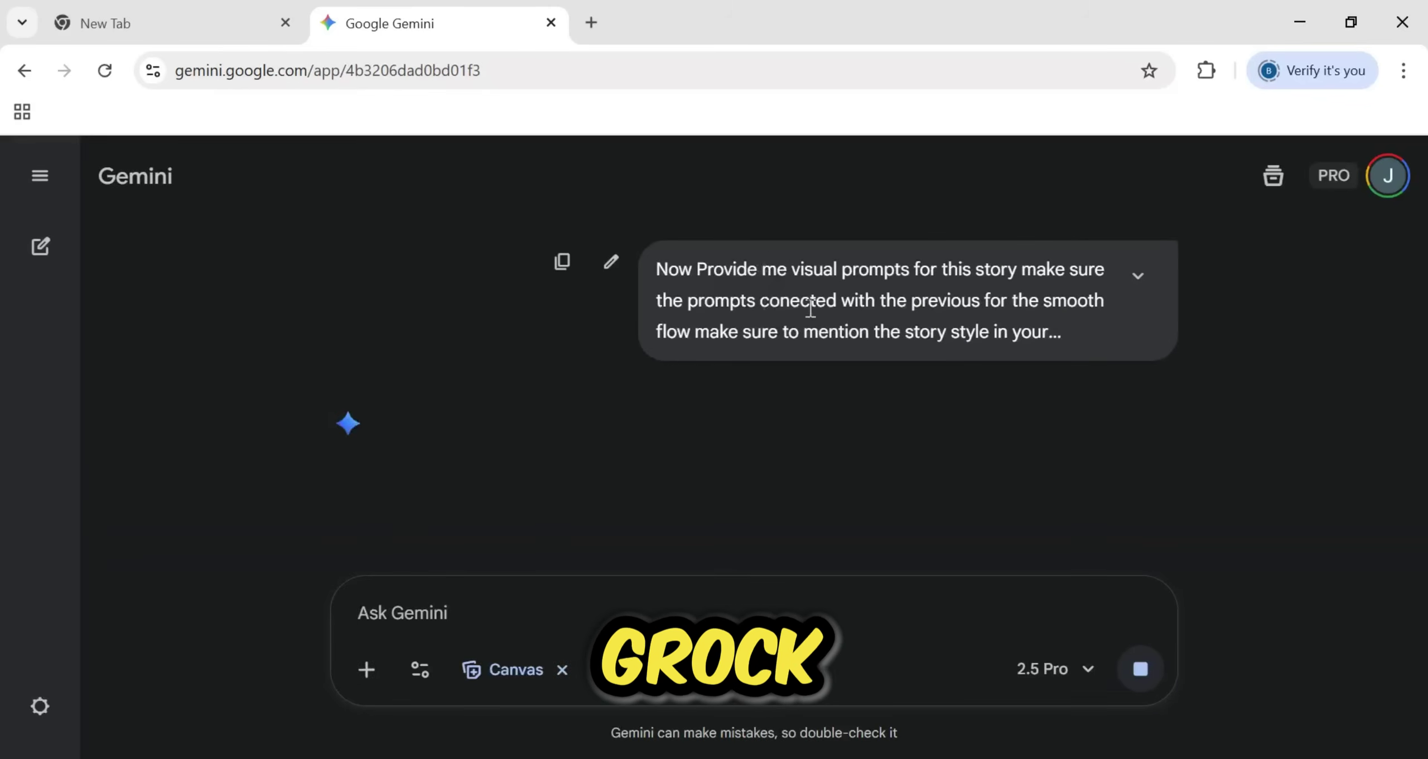
pyautogui.scroll(-3, 700, 362)
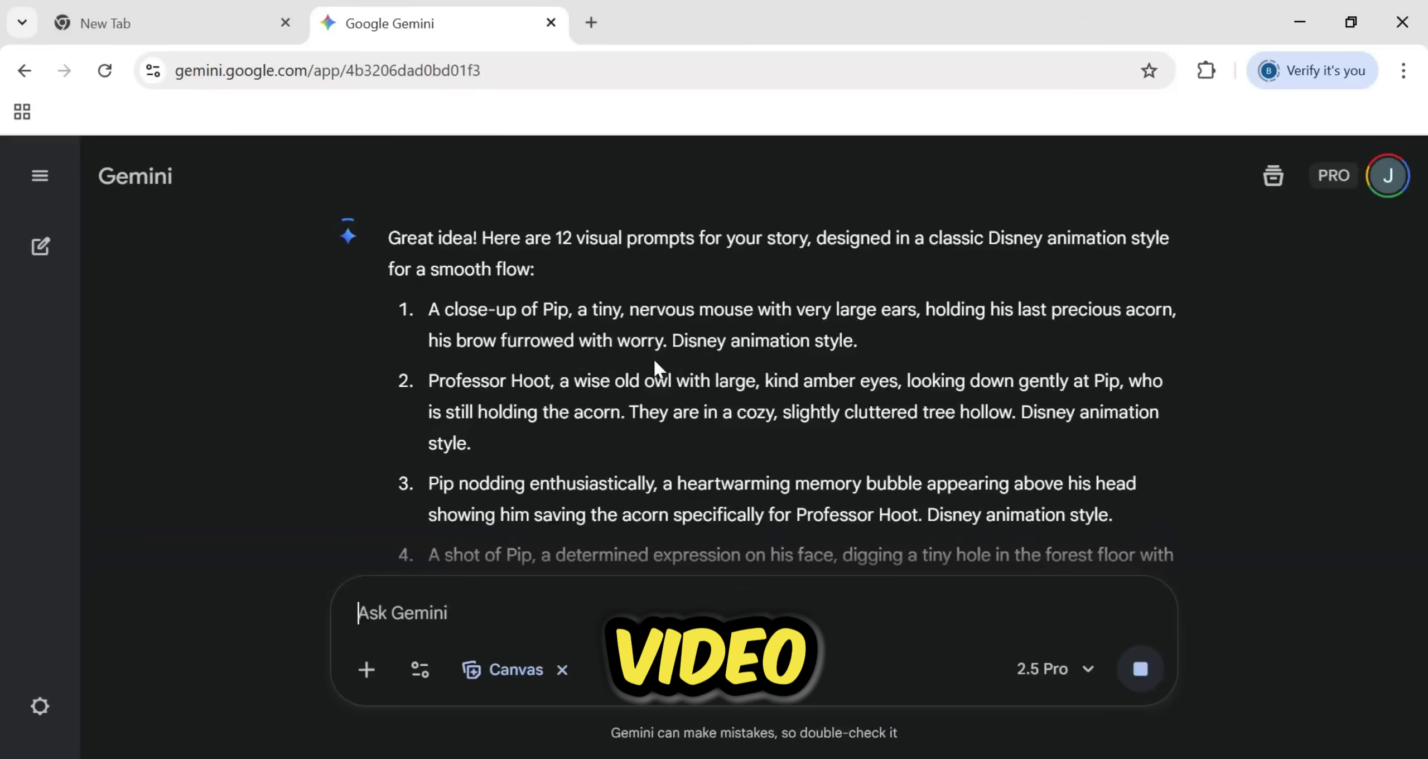
pyautogui.scroll(-10, 787, 384)
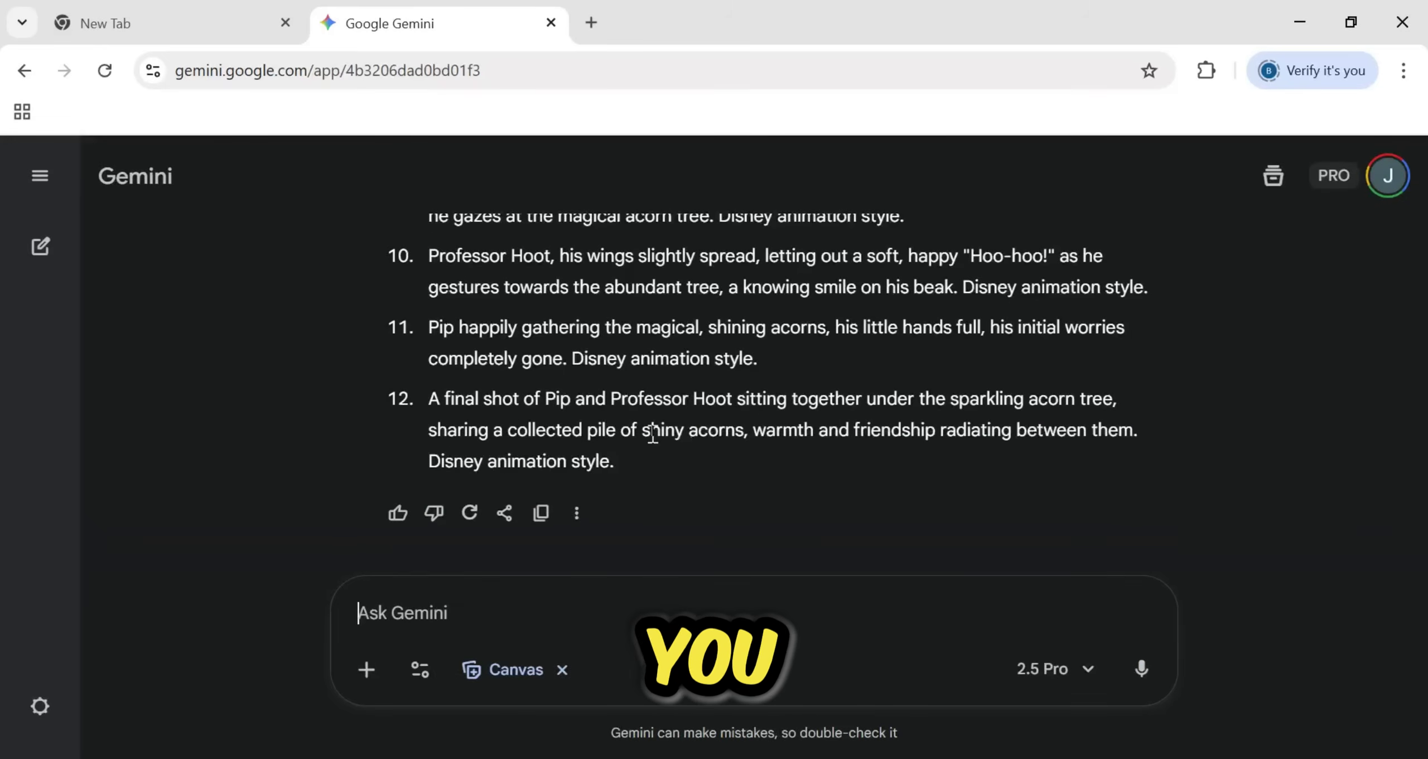
pyautogui.scroll(8, 647, 430)
pyautogui.scroll(4, 510, 413)
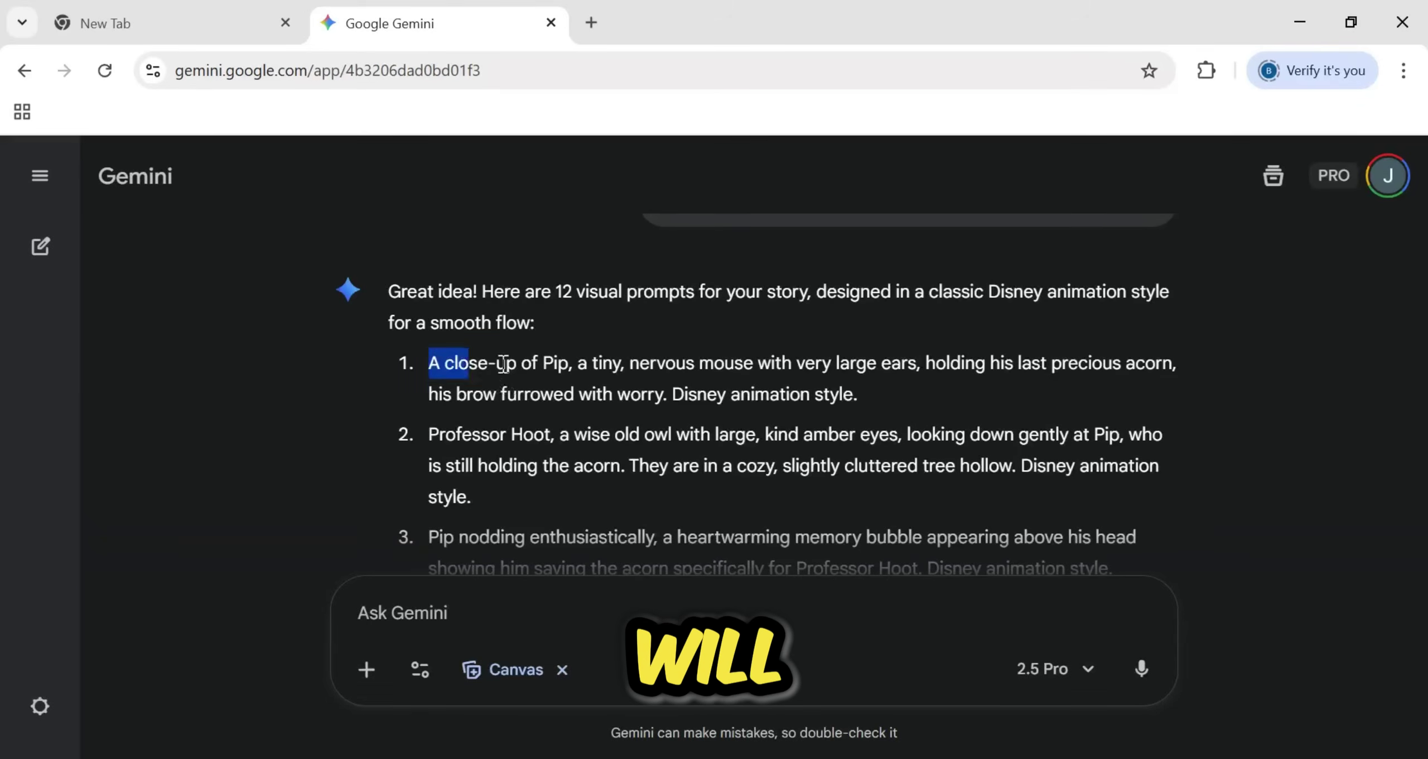
# Select the first visual prompt's text, then open the official Grok site via Google search.
pyautogui.moveTo(503, 364); pyautogui.dragTo(872, 398)
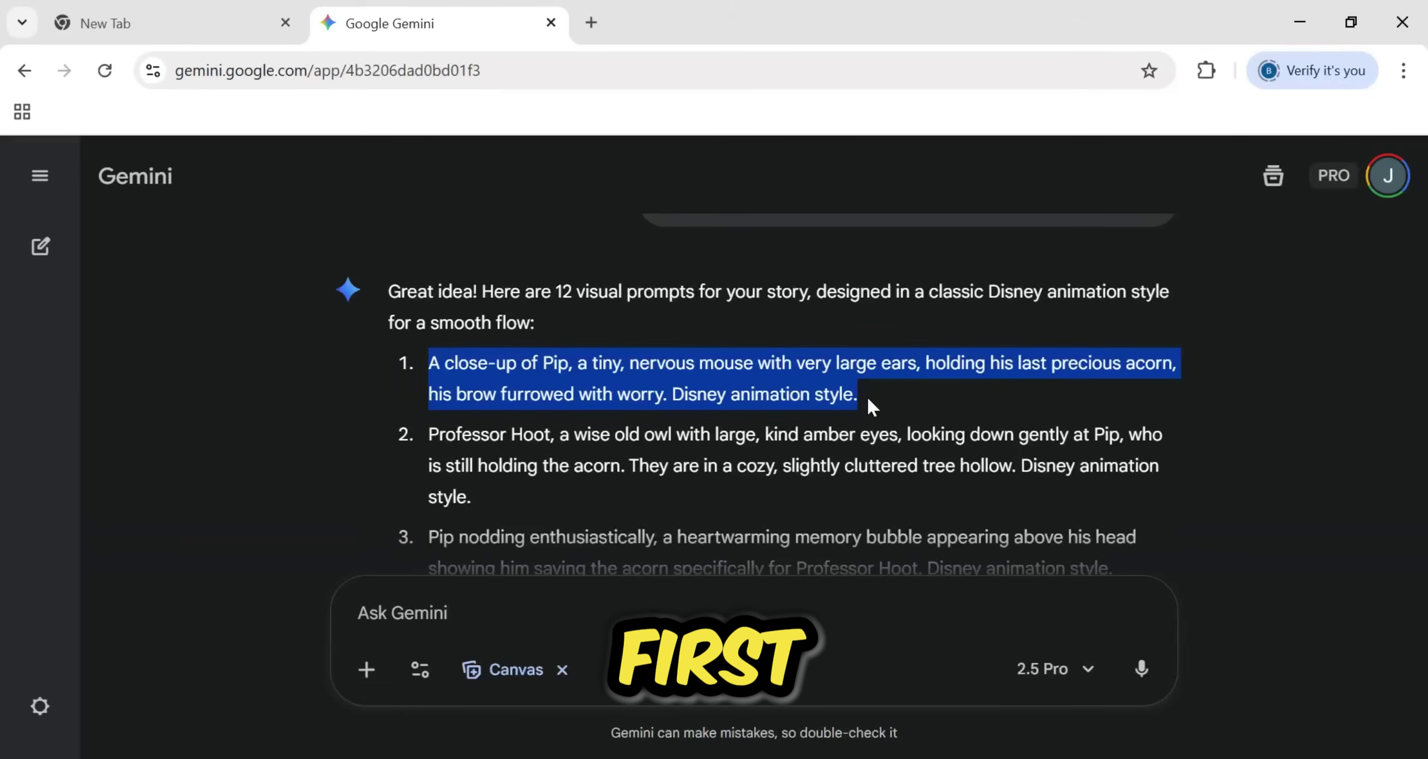
pyautogui.click(591, 22)
pyautogui.write('grok')
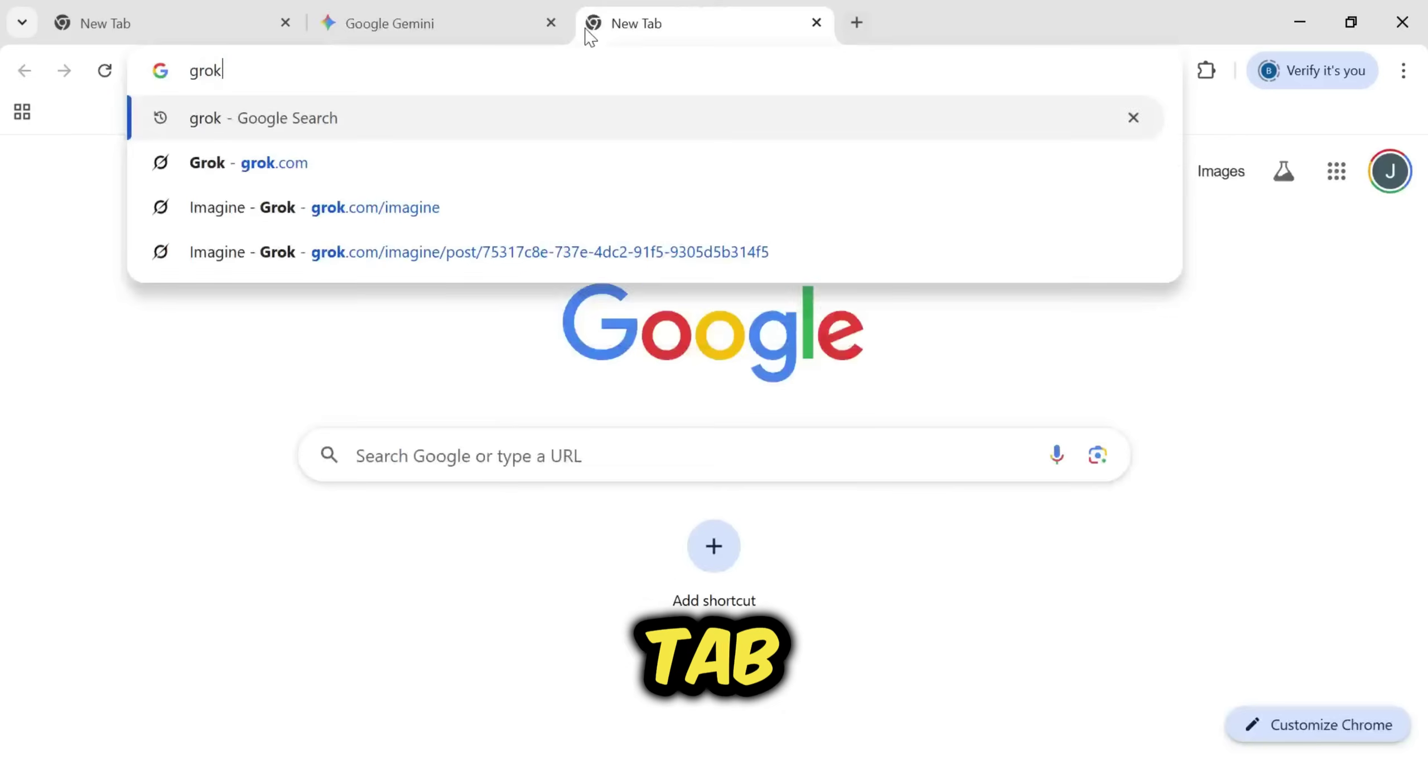
pyautogui.press('Return')
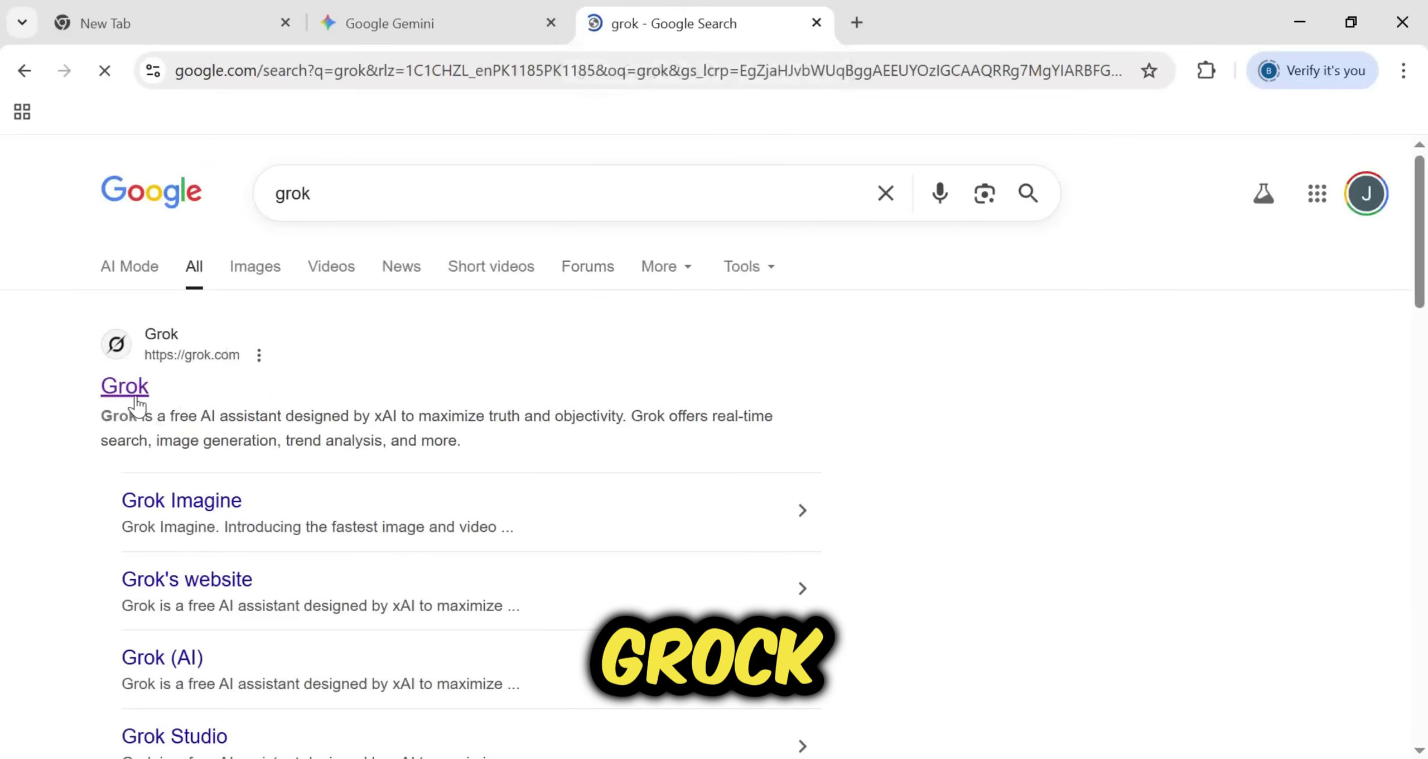
pyautogui.click(137, 402)
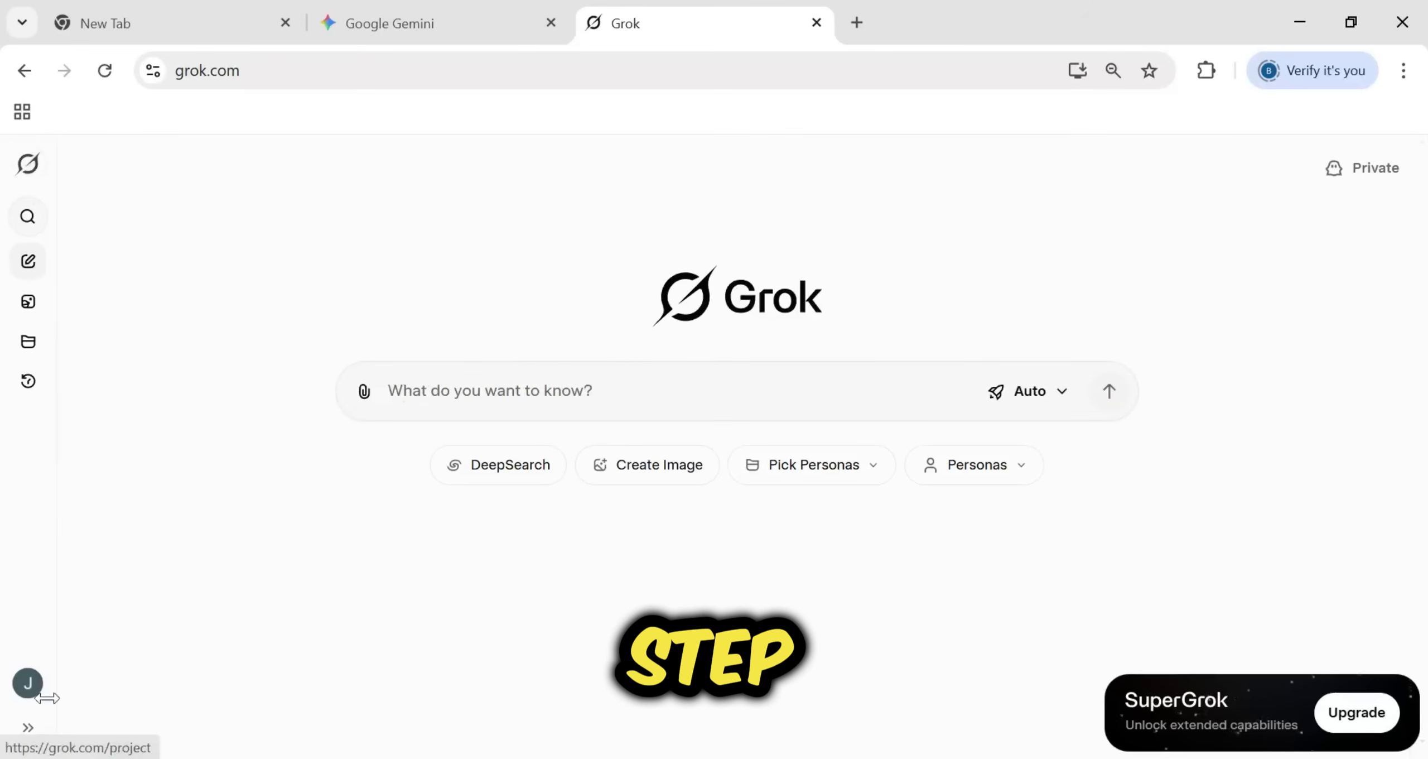
# Navigate Grok's sidebar and reach the Imagine image-creation page at grok.com/imagine.
pyautogui.click(28, 727)
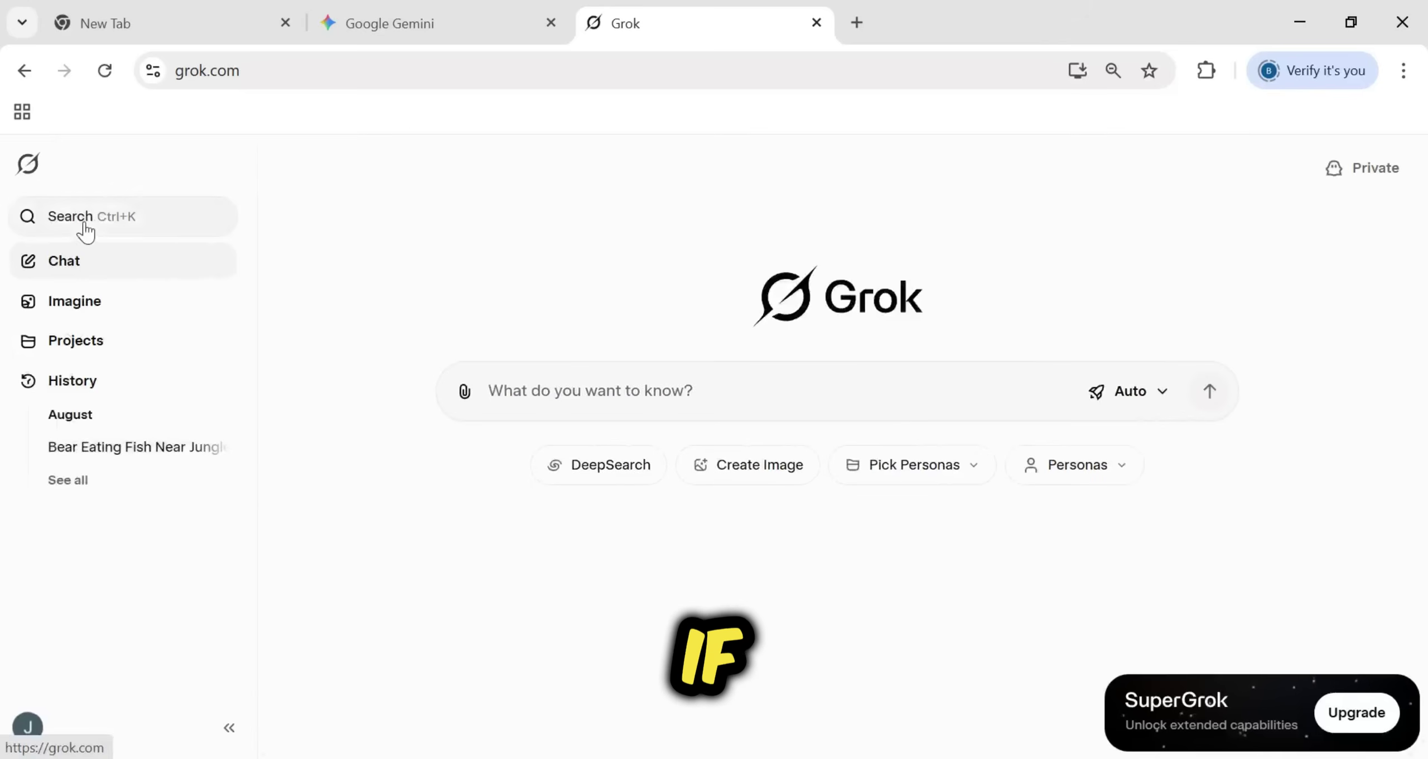
pyautogui.click(79, 313)
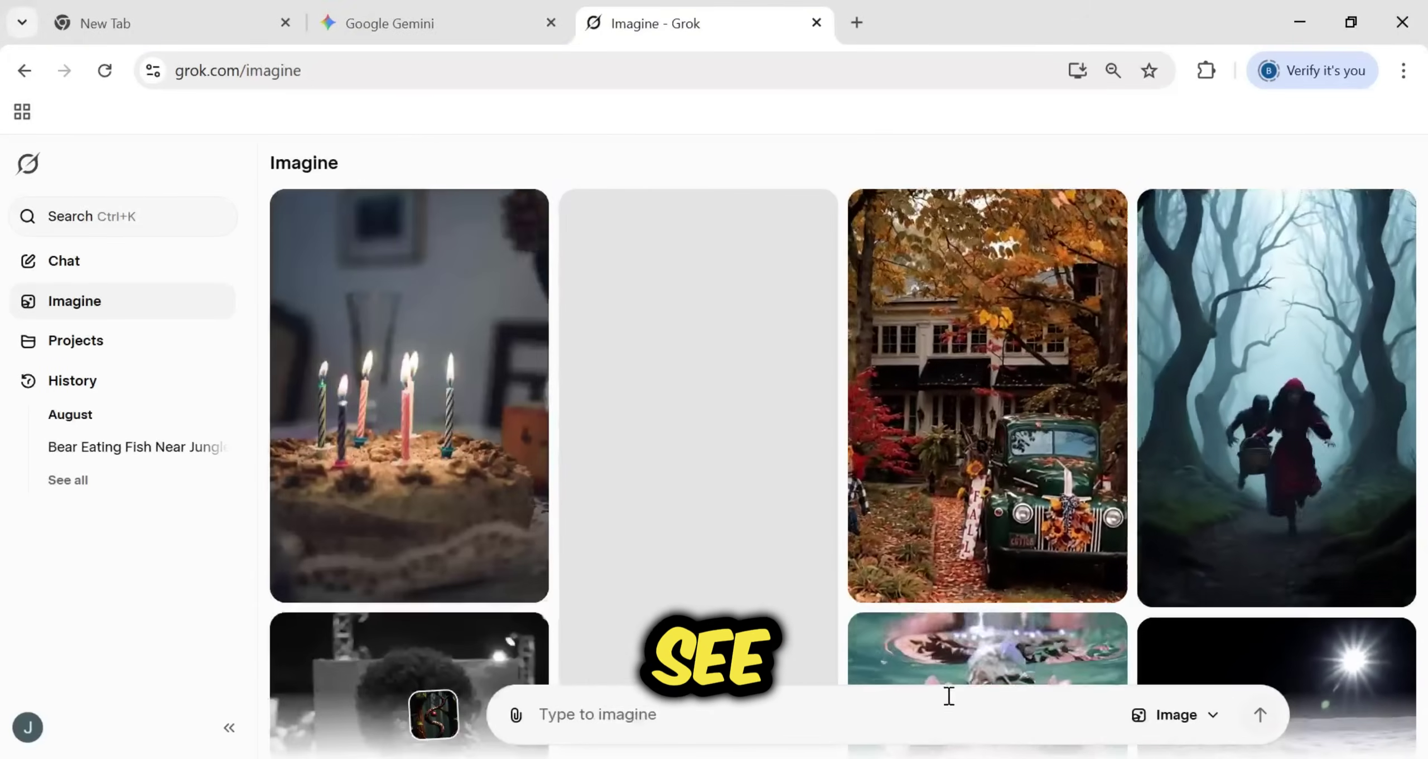
pyautogui.click(32, 167)
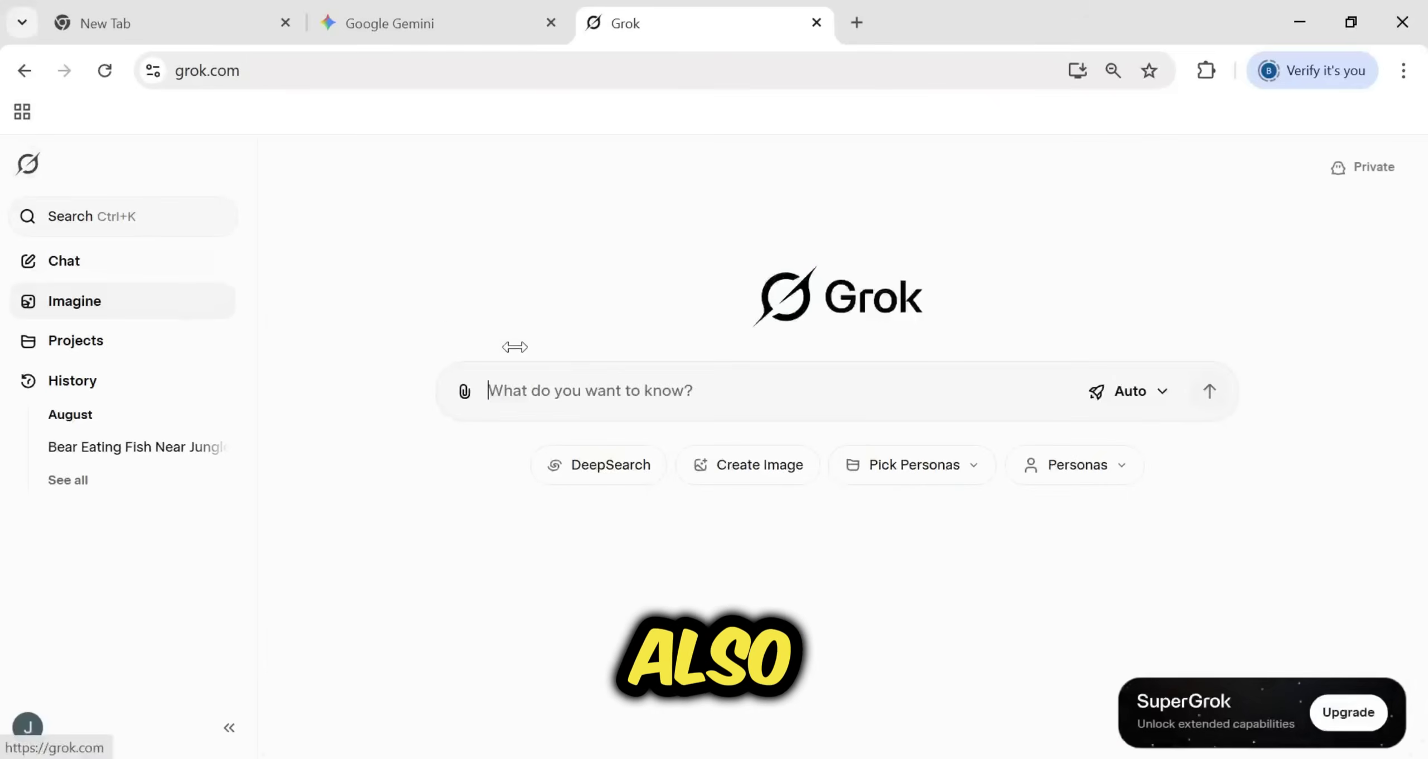
pyautogui.click(230, 730)
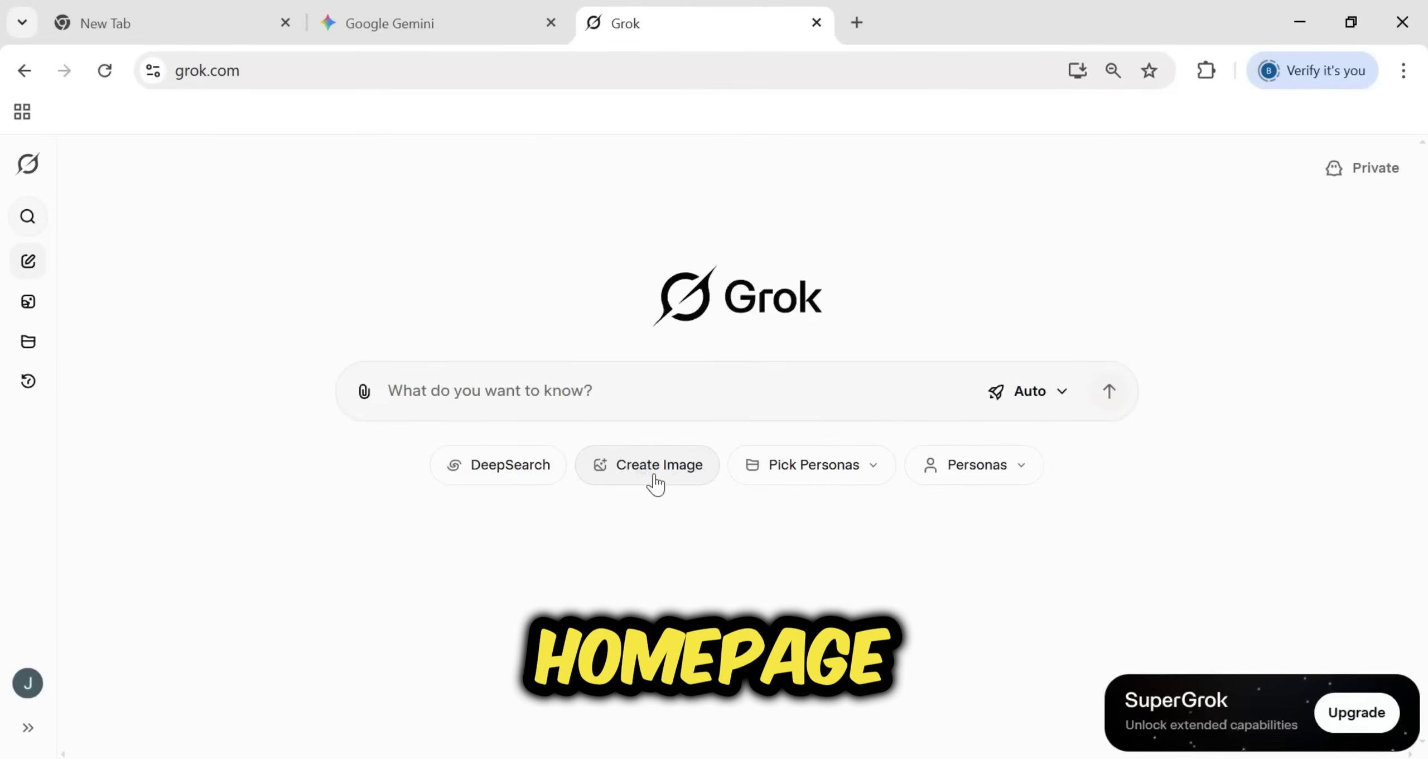
pyautogui.click(630, 475)
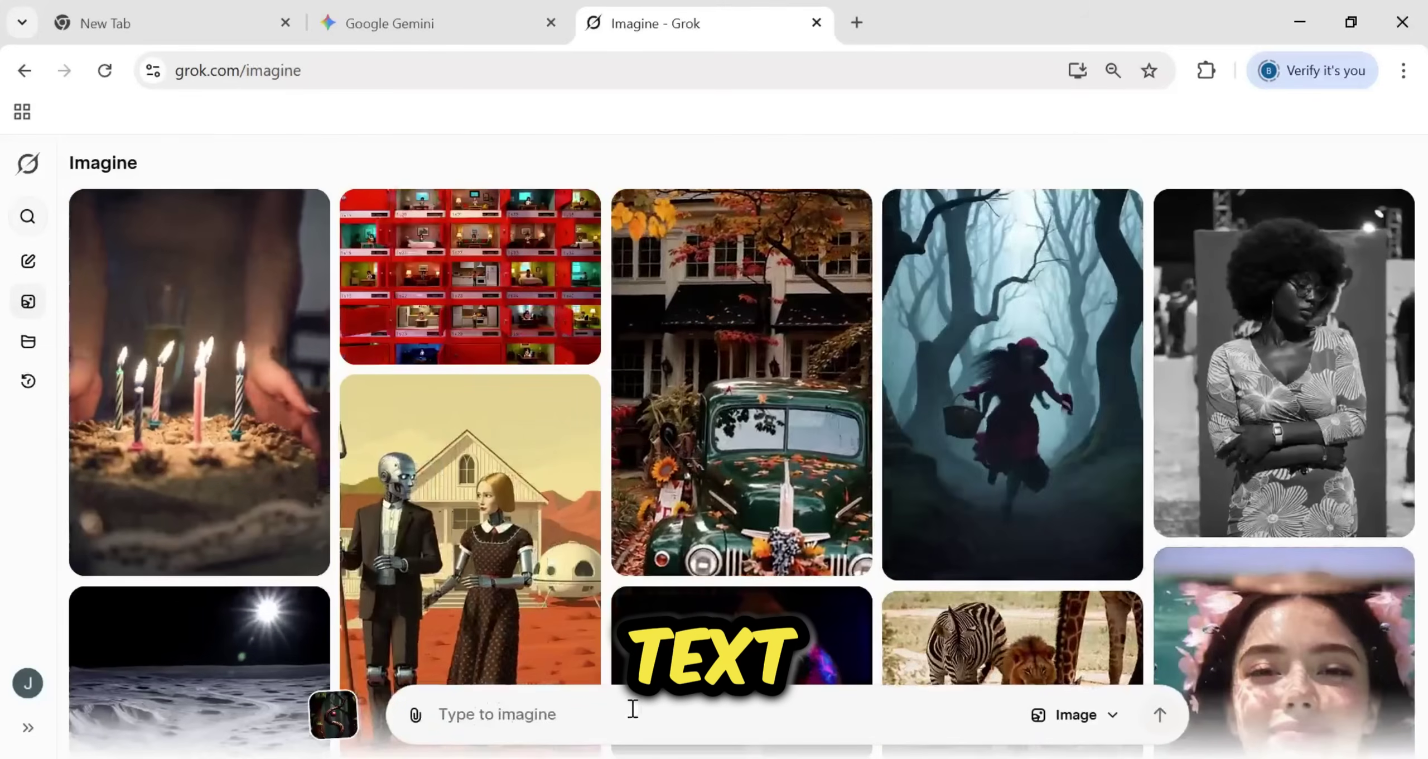
# Keep Grok Imagine in Image mode and choose the portrait 2:3 aspect ratio.
pyautogui.click(1124, 724)
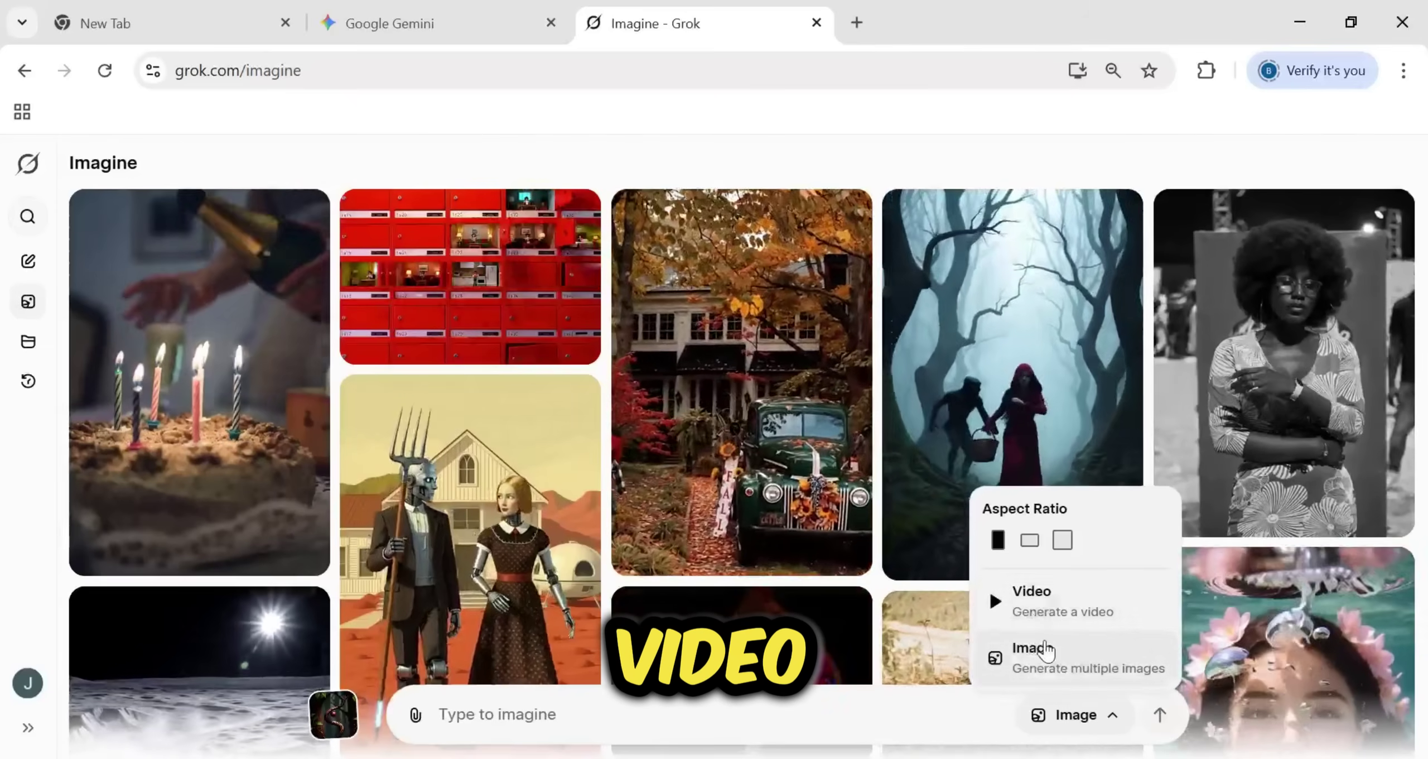
pyautogui.click(1031, 541)
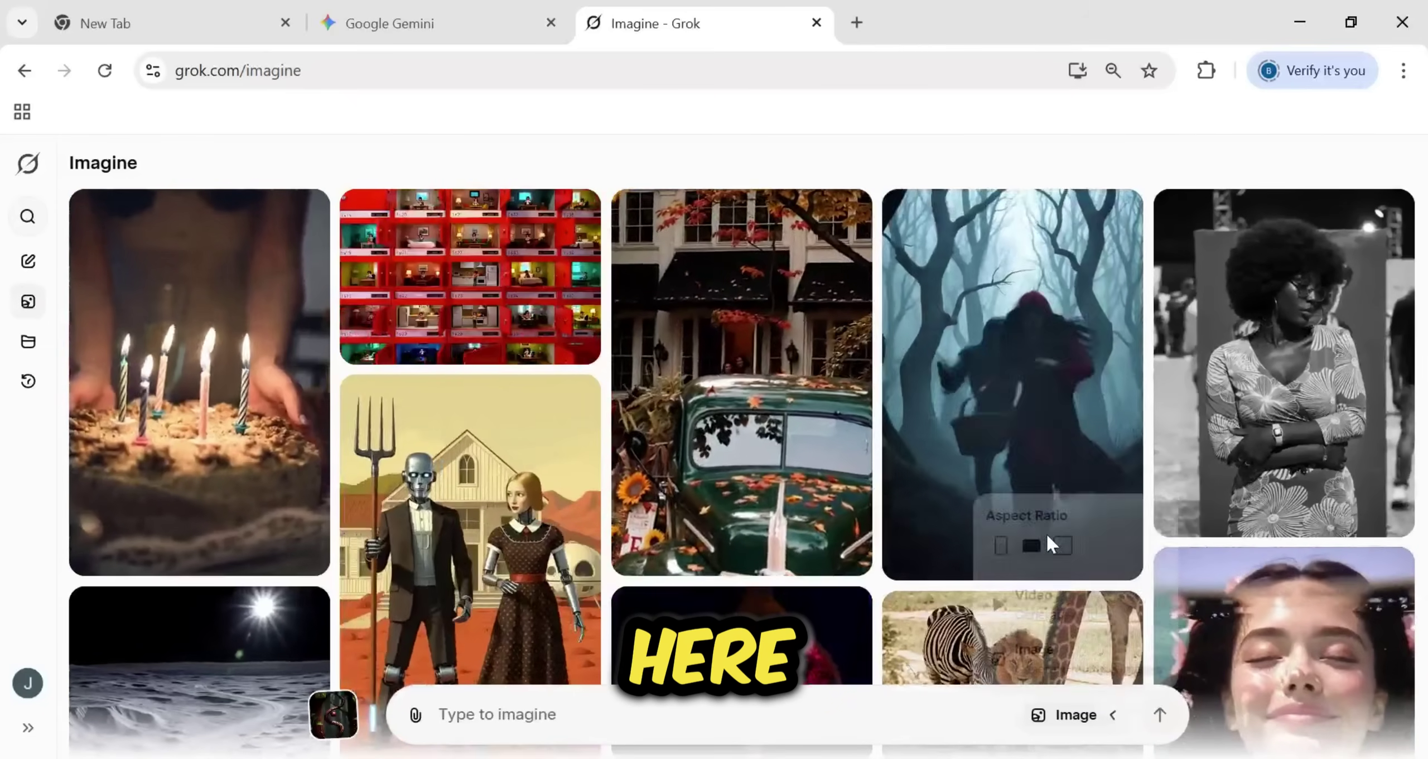
pyautogui.click(1096, 715)
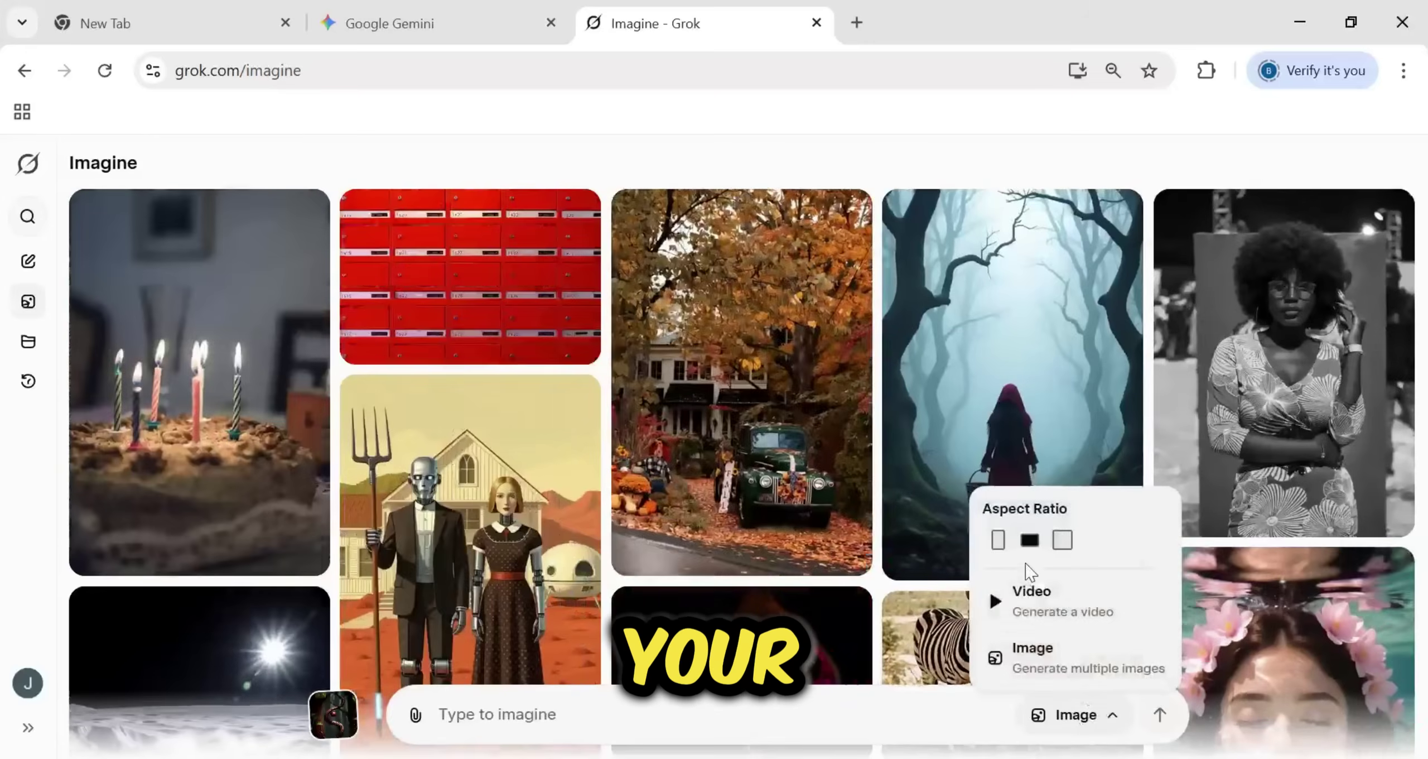
pyautogui.click(1000, 546)
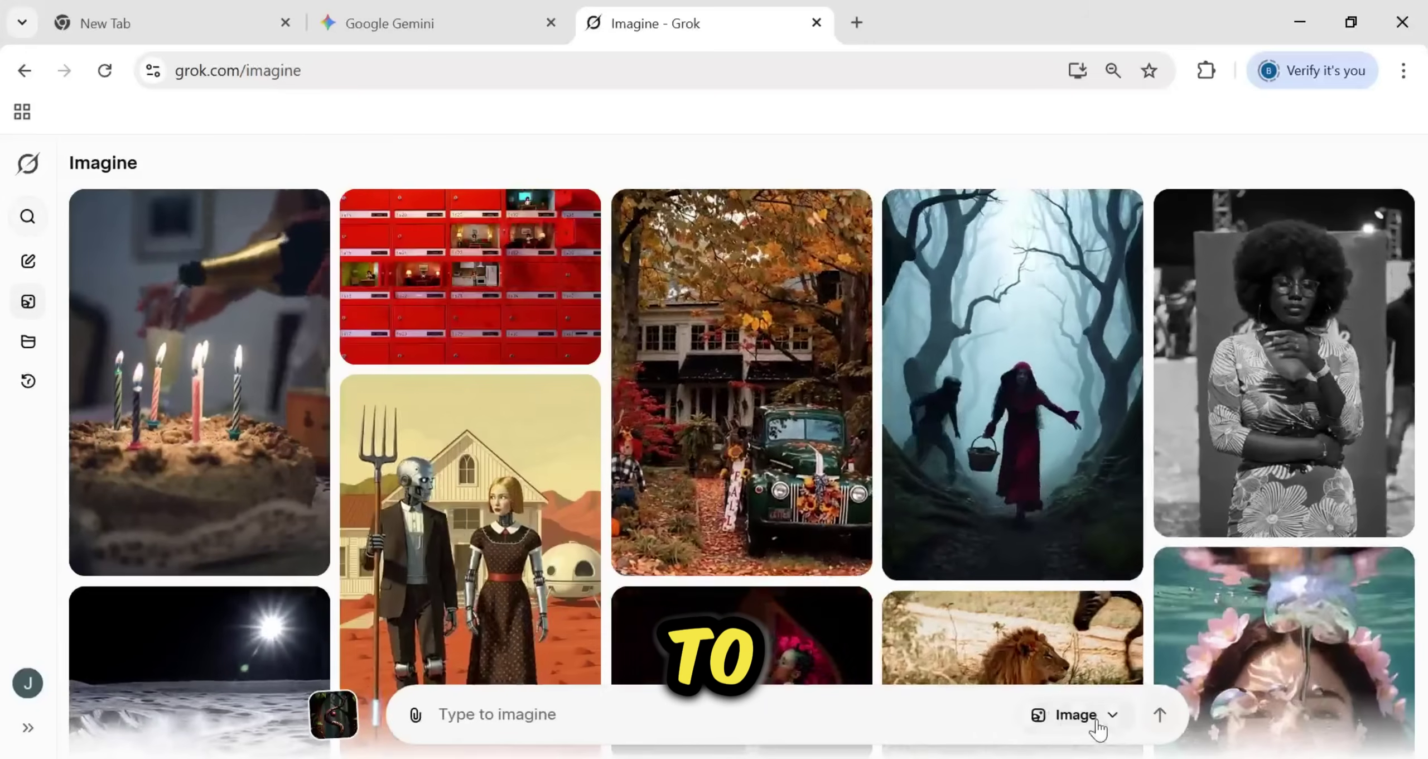
pyautogui.click(1091, 717)
pyautogui.click(1062, 661)
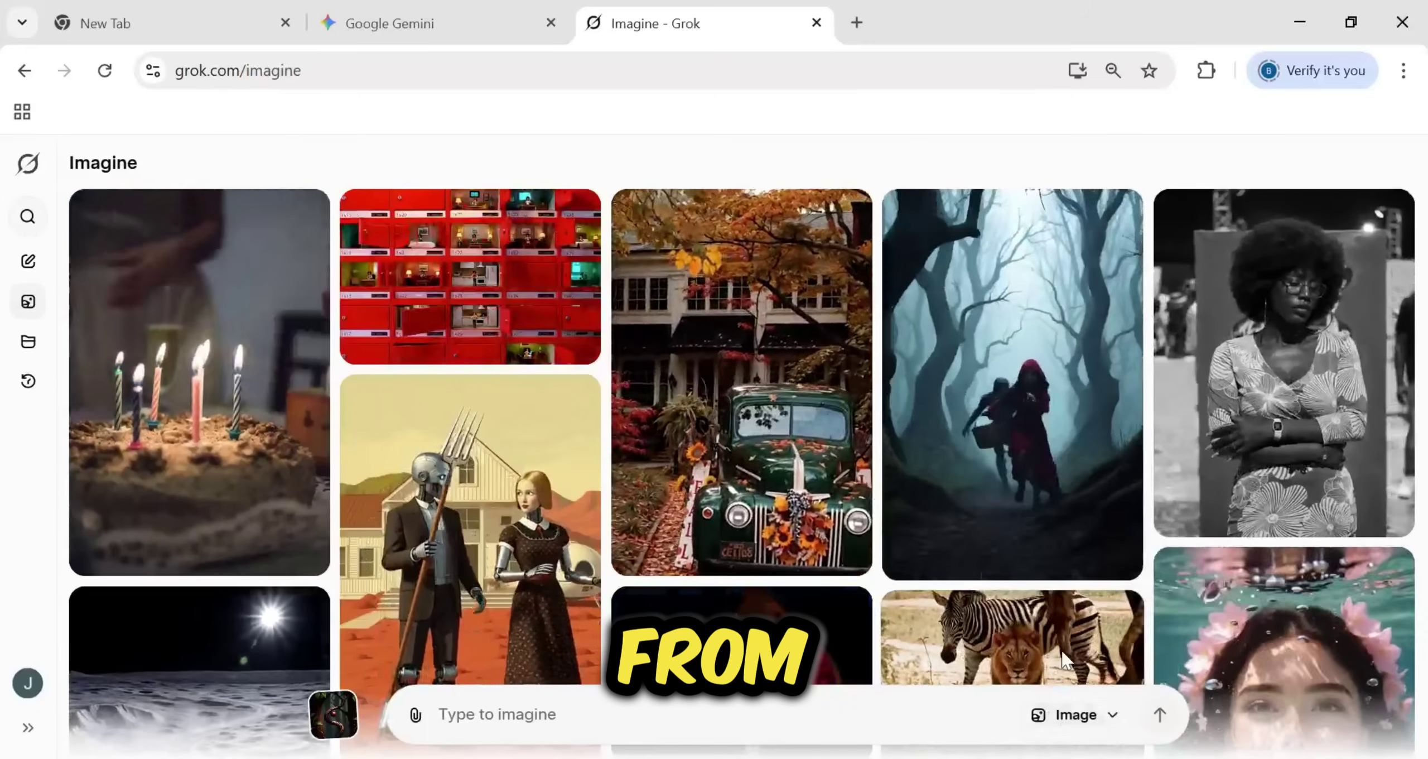
pyautogui.click(1075, 716)
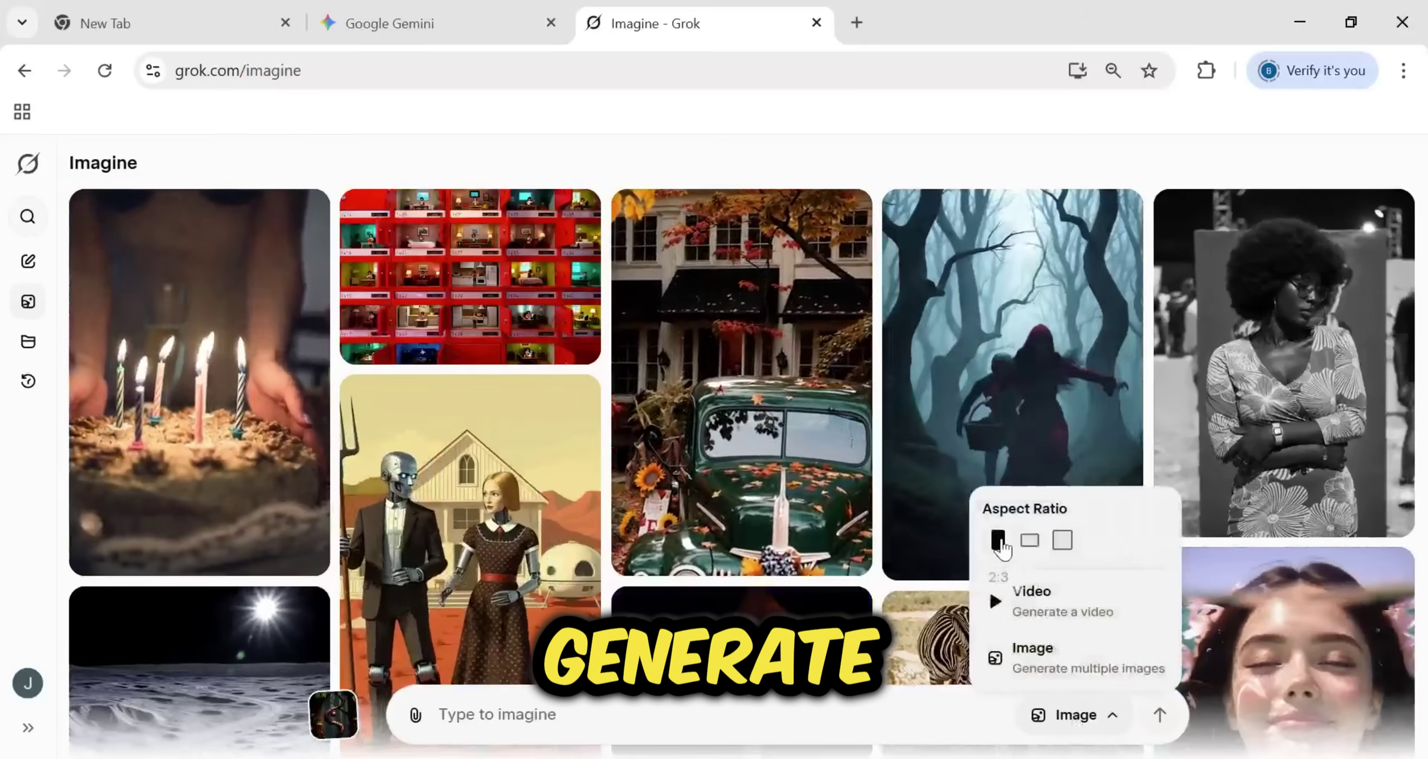
pyautogui.click(998, 540)
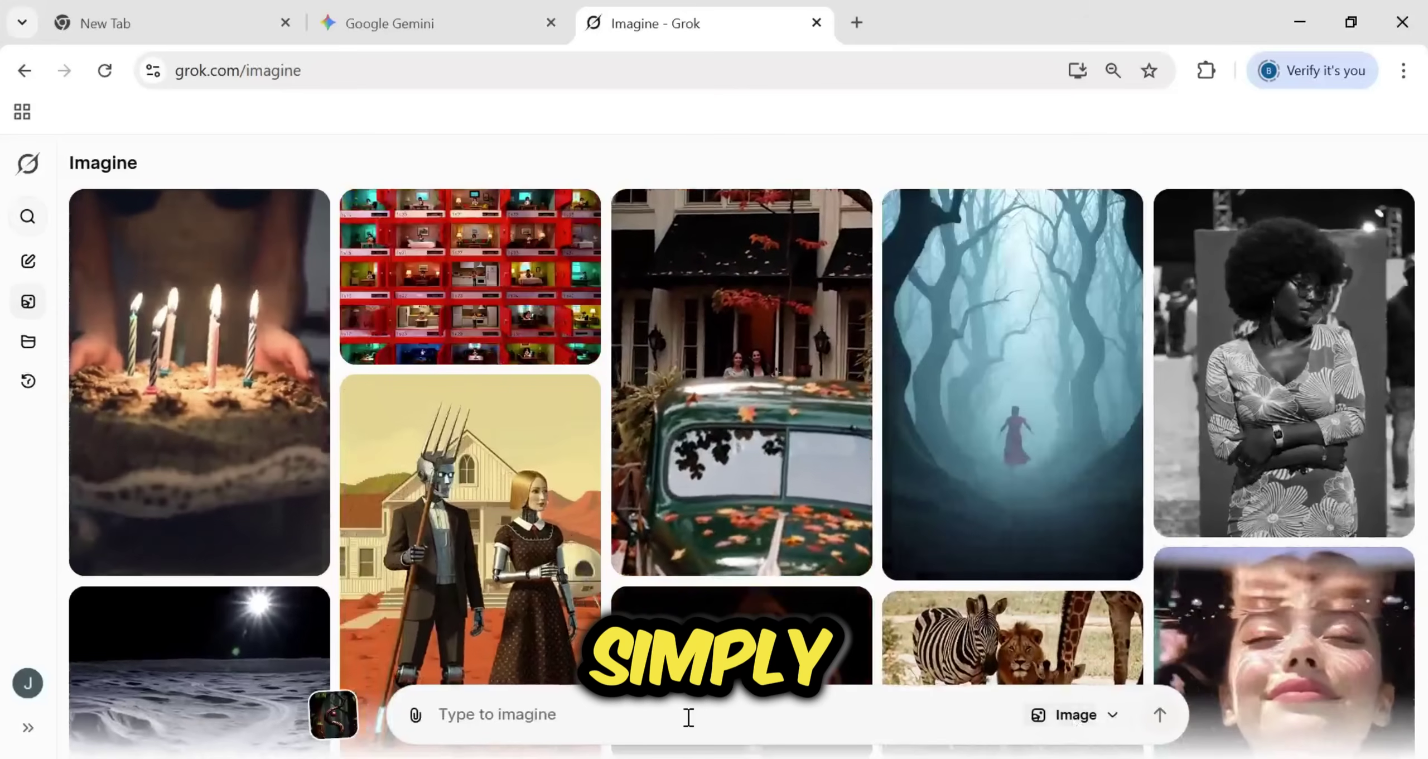
# Paste the Pip close-up prompt and generate Disney-style images of the nervous big-eared mouse.
pyautogui.hotkey('ctrl', 'v')
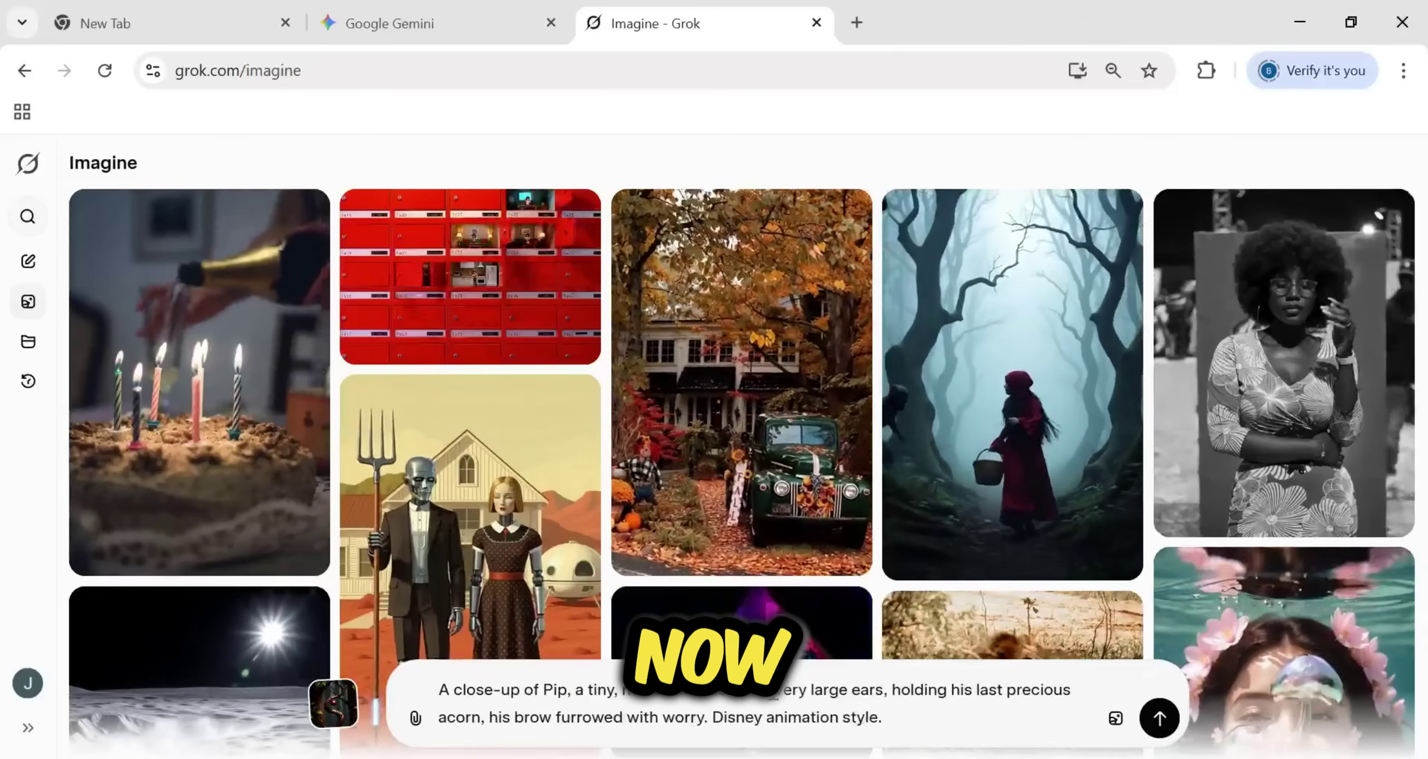
pyautogui.click(1163, 720)
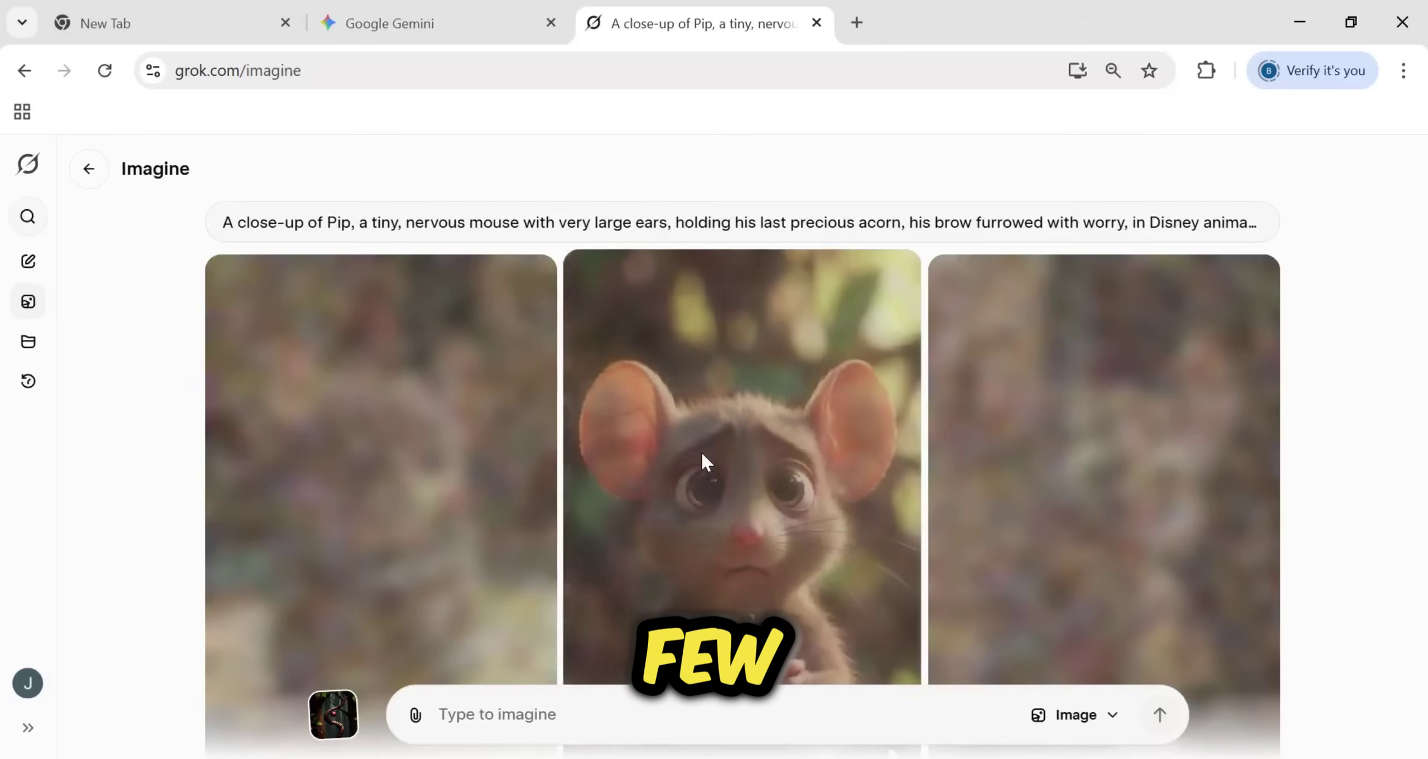
pyautogui.scroll(-10, 1314, 458)
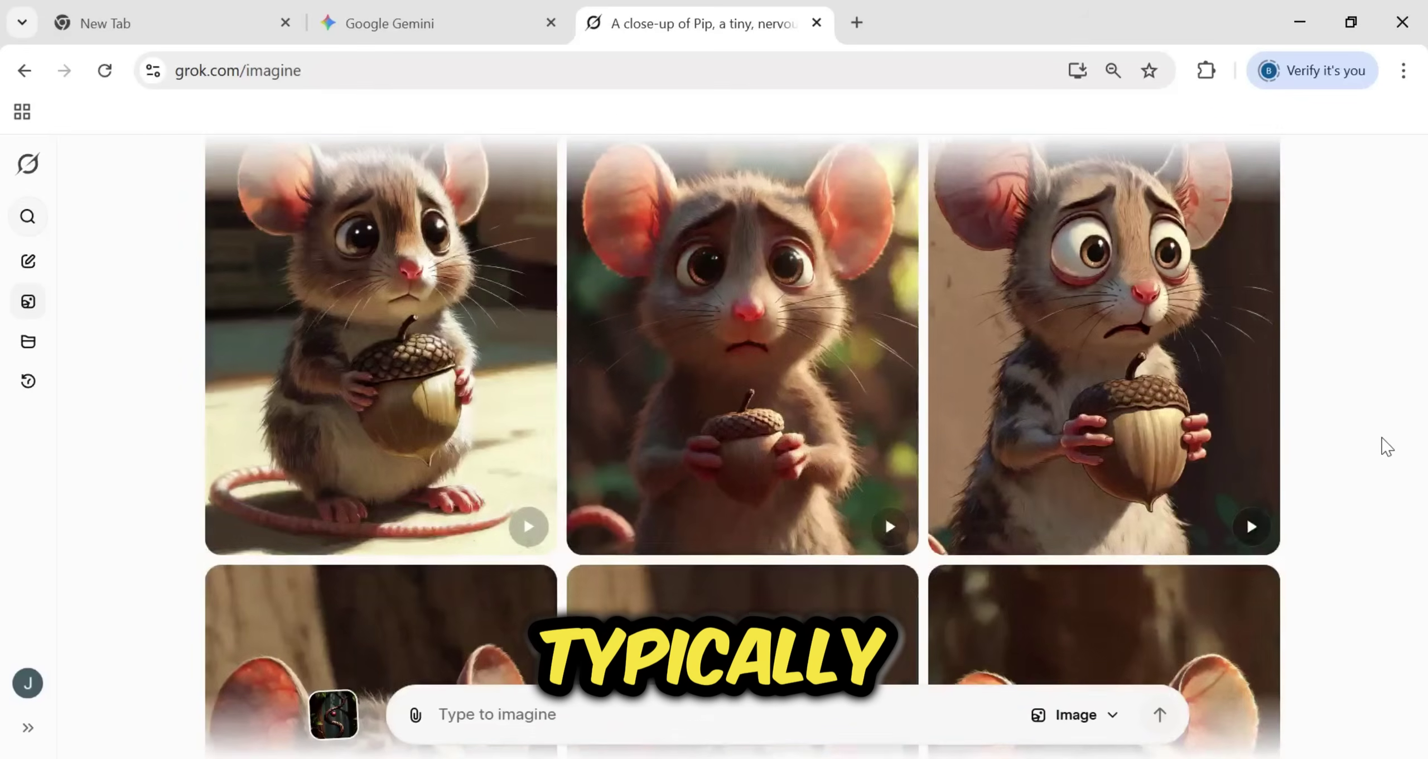
pyautogui.scroll(10, 1367, 489)
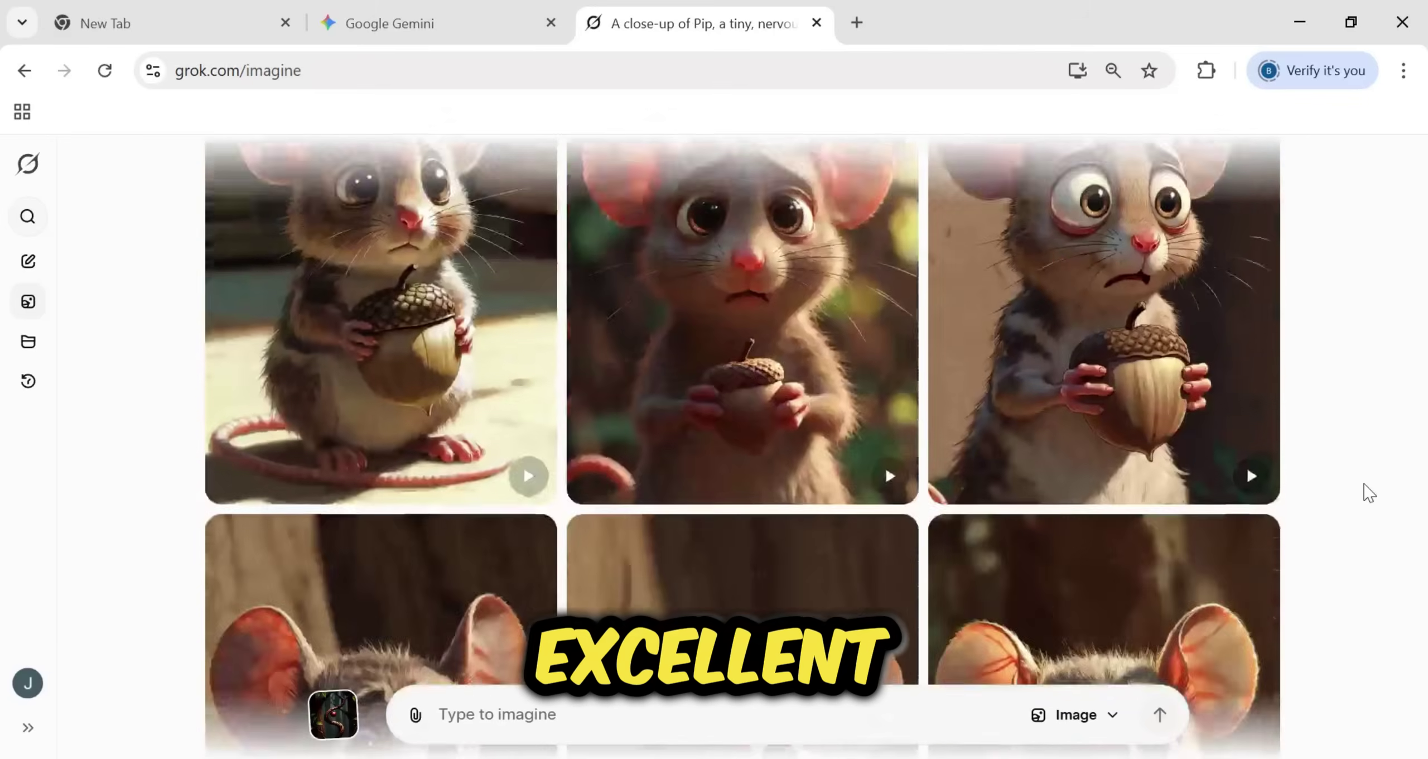
pyautogui.scroll(-3, 779, 557)
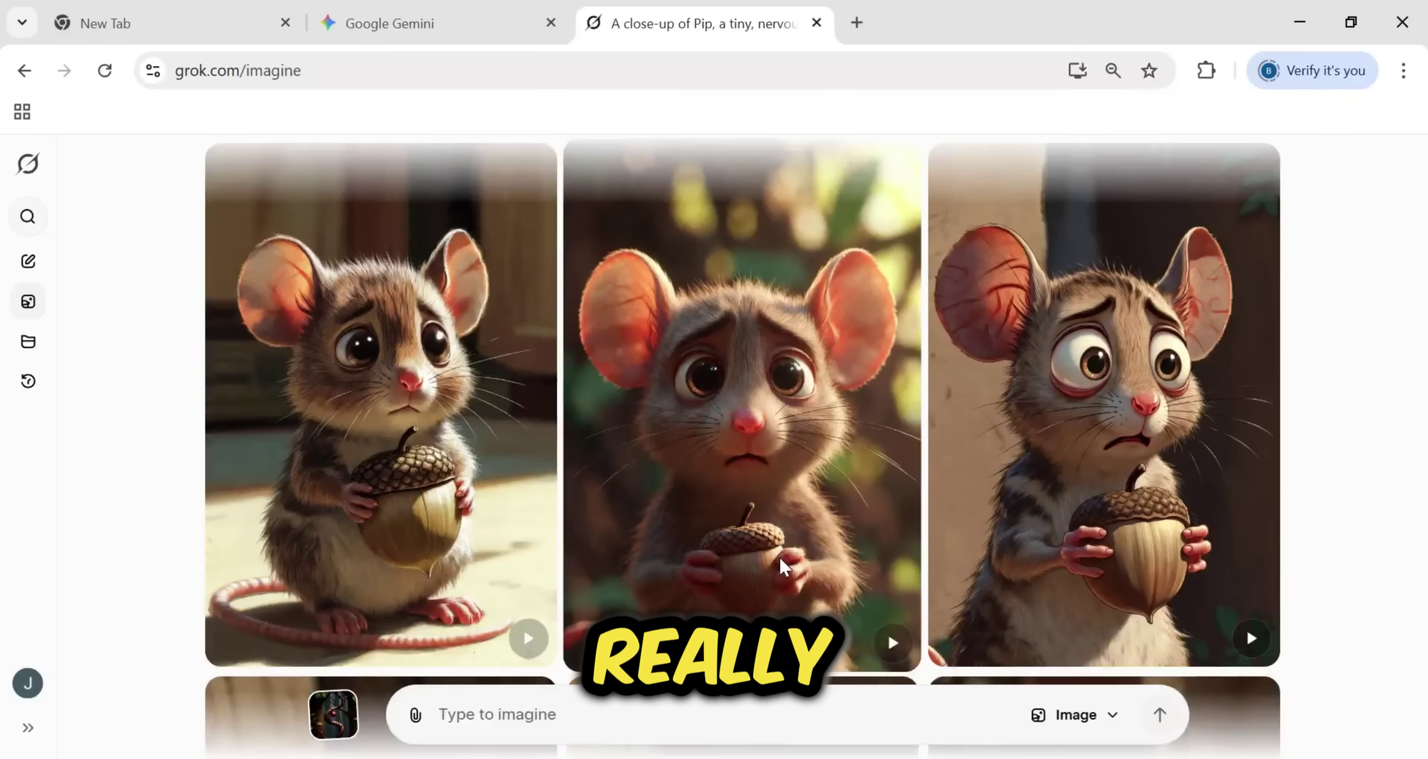
pyautogui.scroll(-2, 750, 552)
pyautogui.scroll(2, 982, 568)
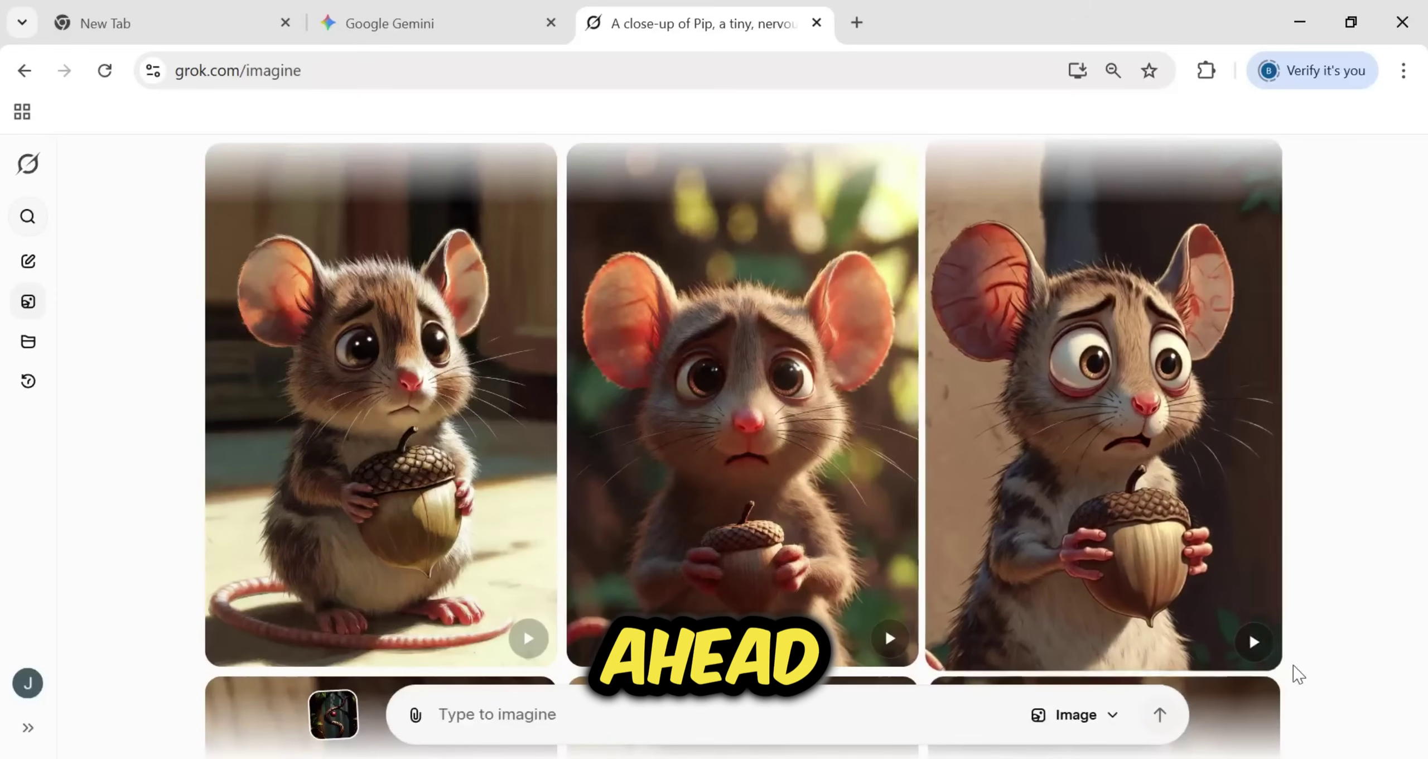
# Open the third, wide-eyed mouse image and paste the Pip close-up description as its video prompt.
pyautogui.click(1119, 512)
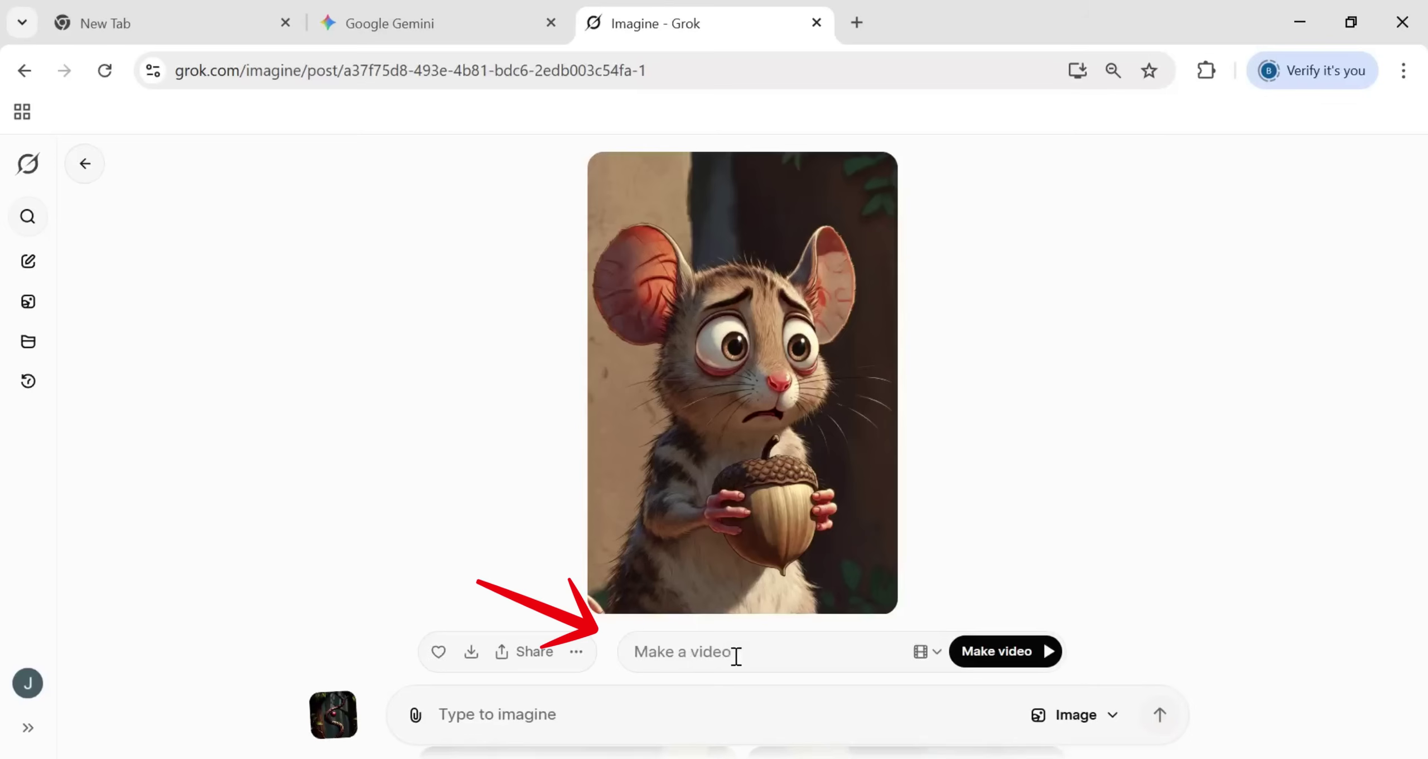
pyautogui.write('A close-up of Pip, a tiny, nervous mouse with very large ears, holding his last precious acorn, his brow furrowed with worry. Disney animation style.')
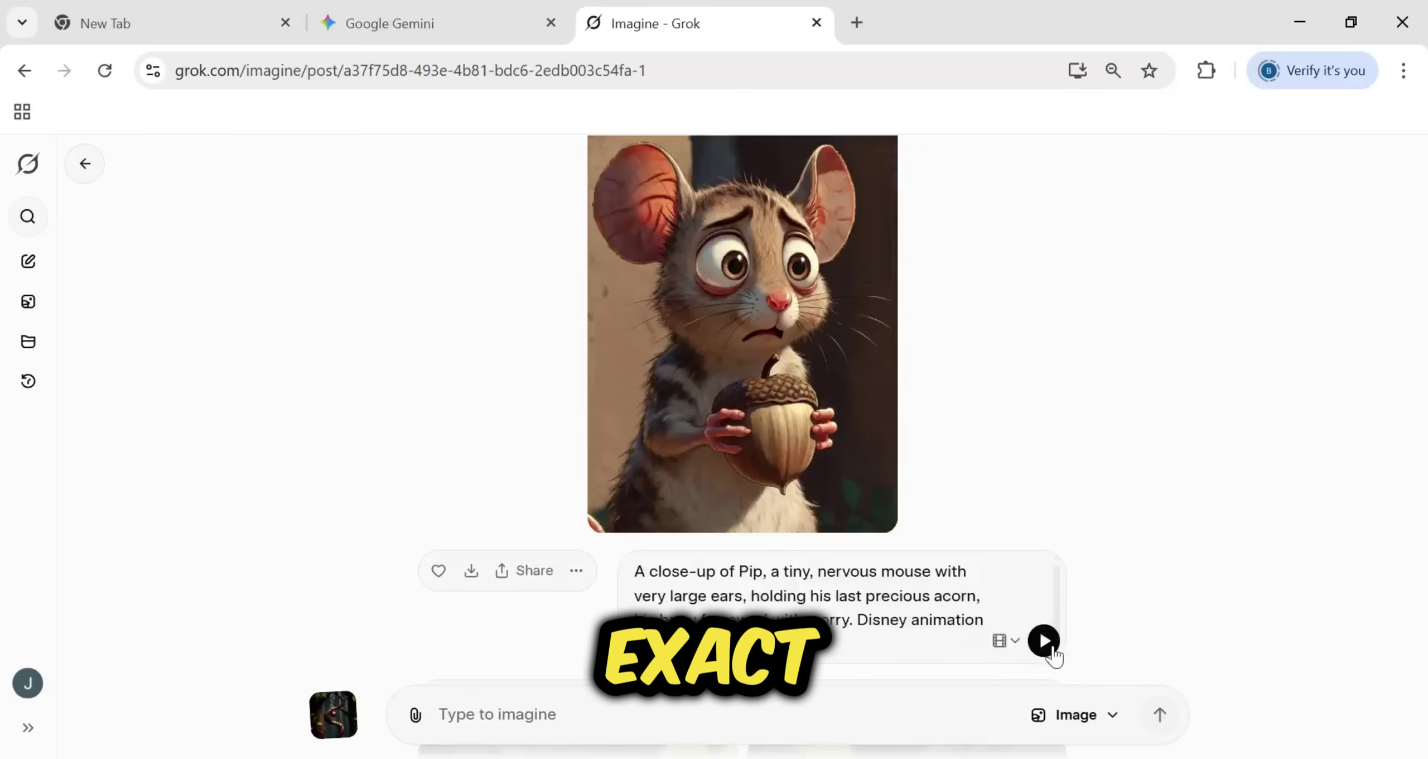
pyautogui.click(1022, 644)
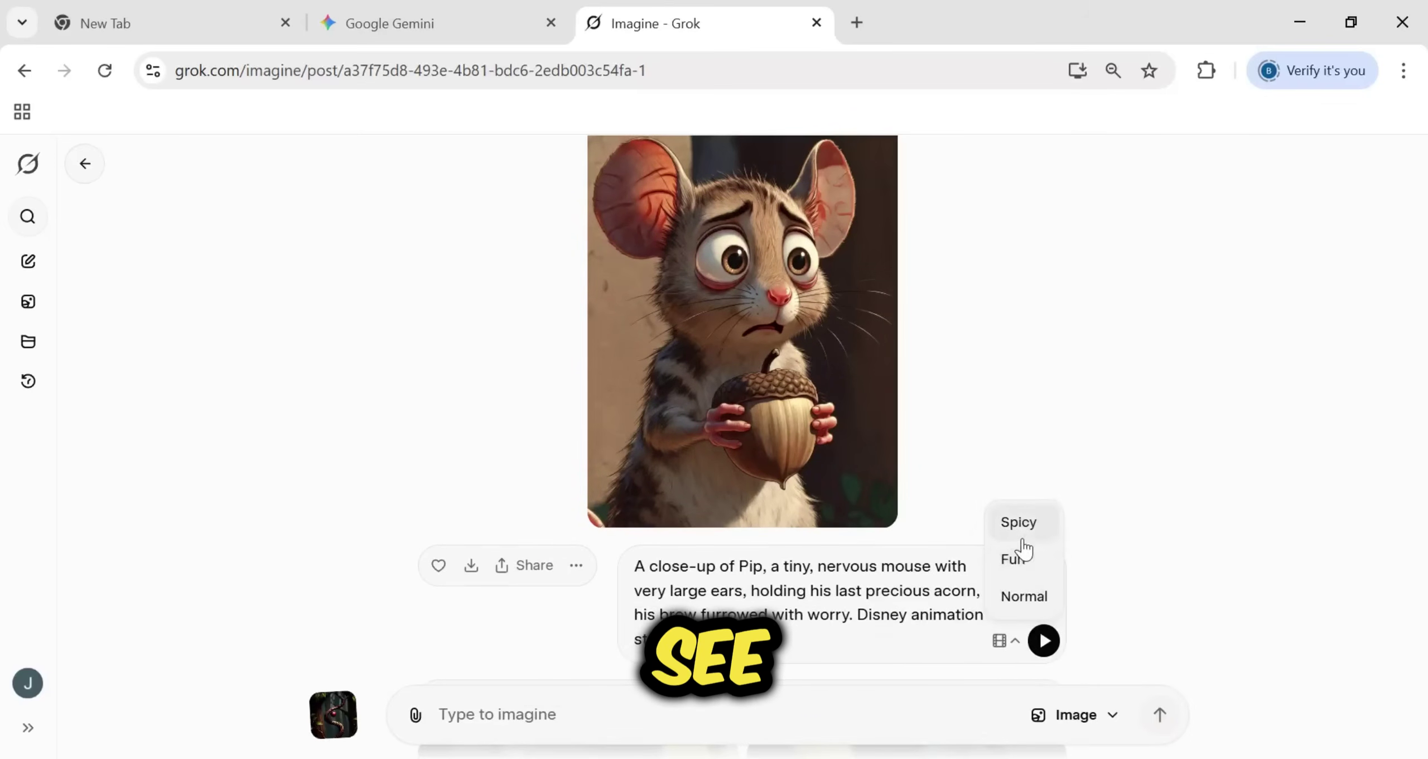
pyautogui.click(1085, 446)
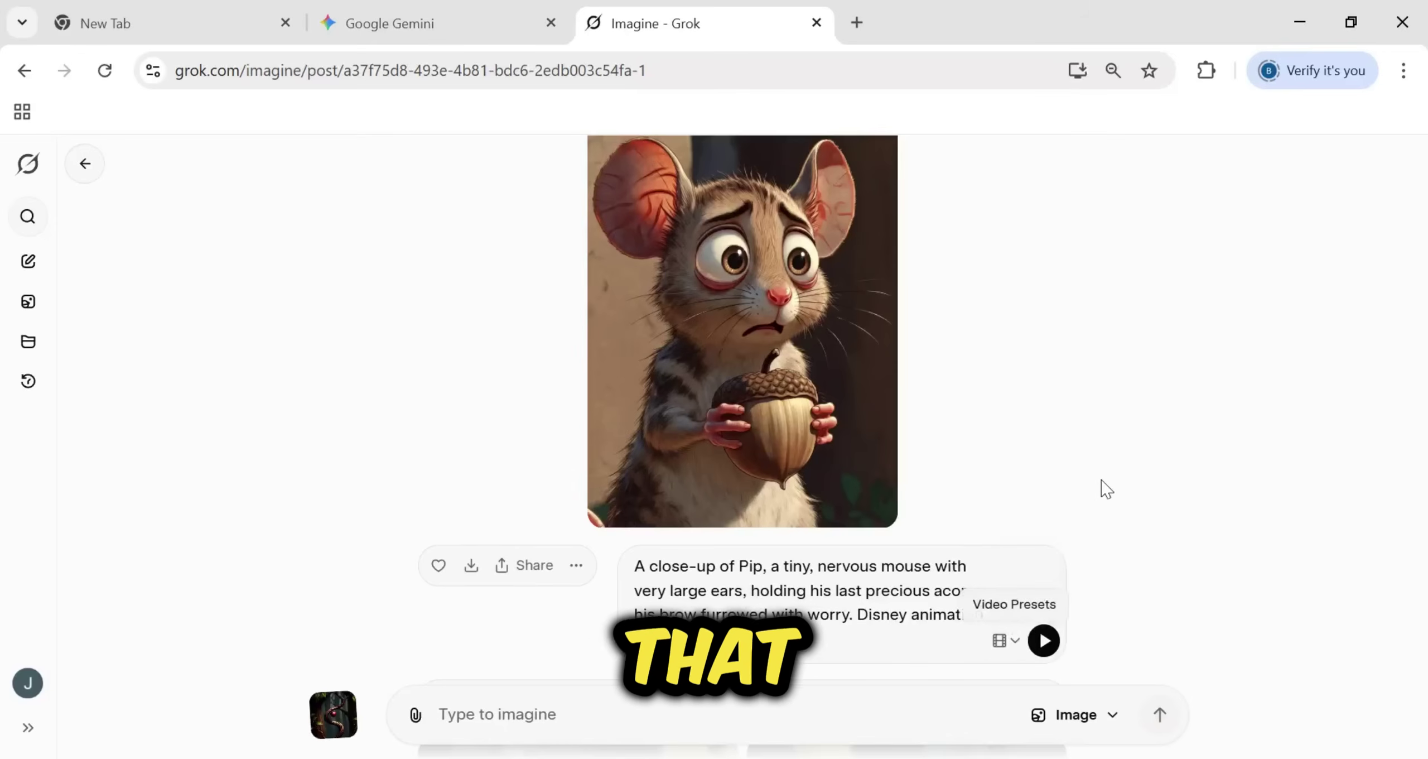
pyautogui.scroll(2, 773, 379)
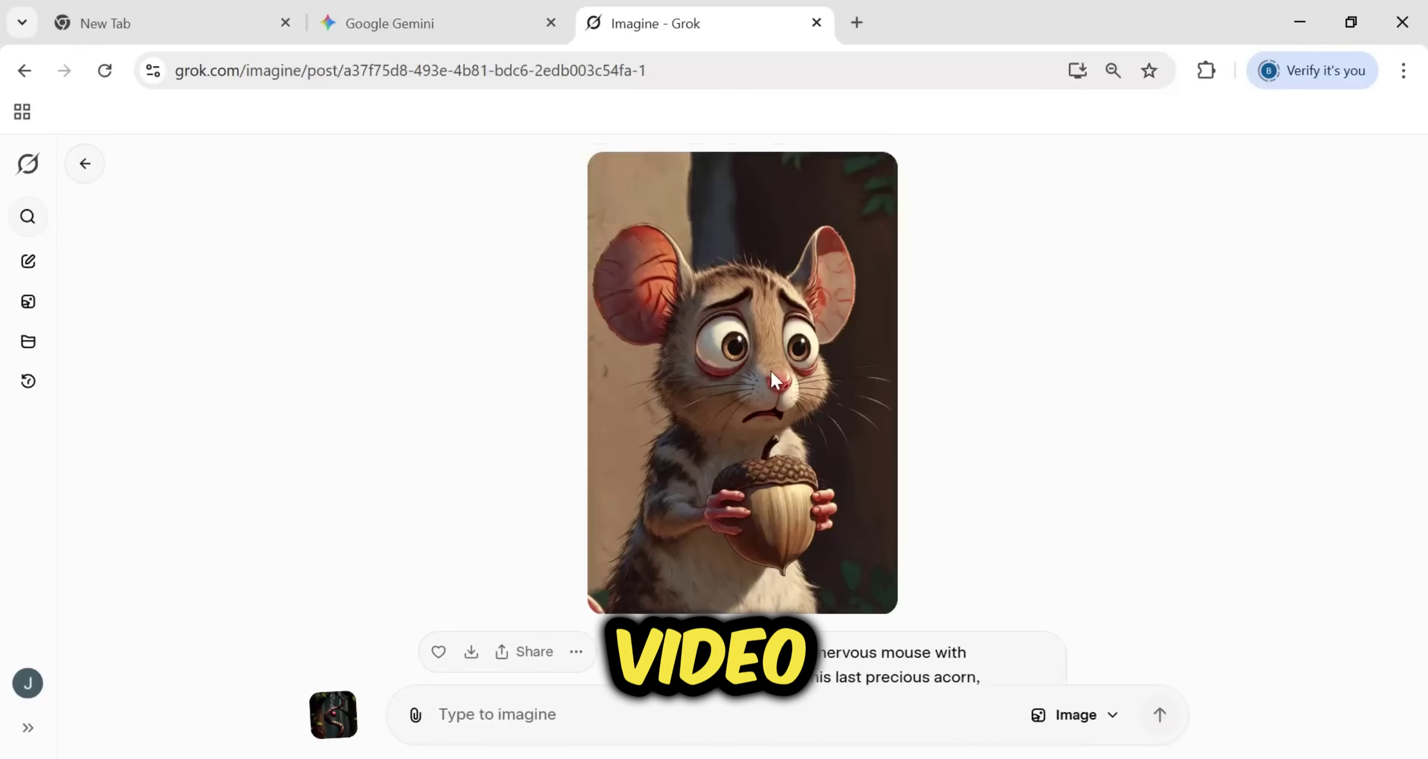
pyautogui.scroll(-5, 1049, 543)
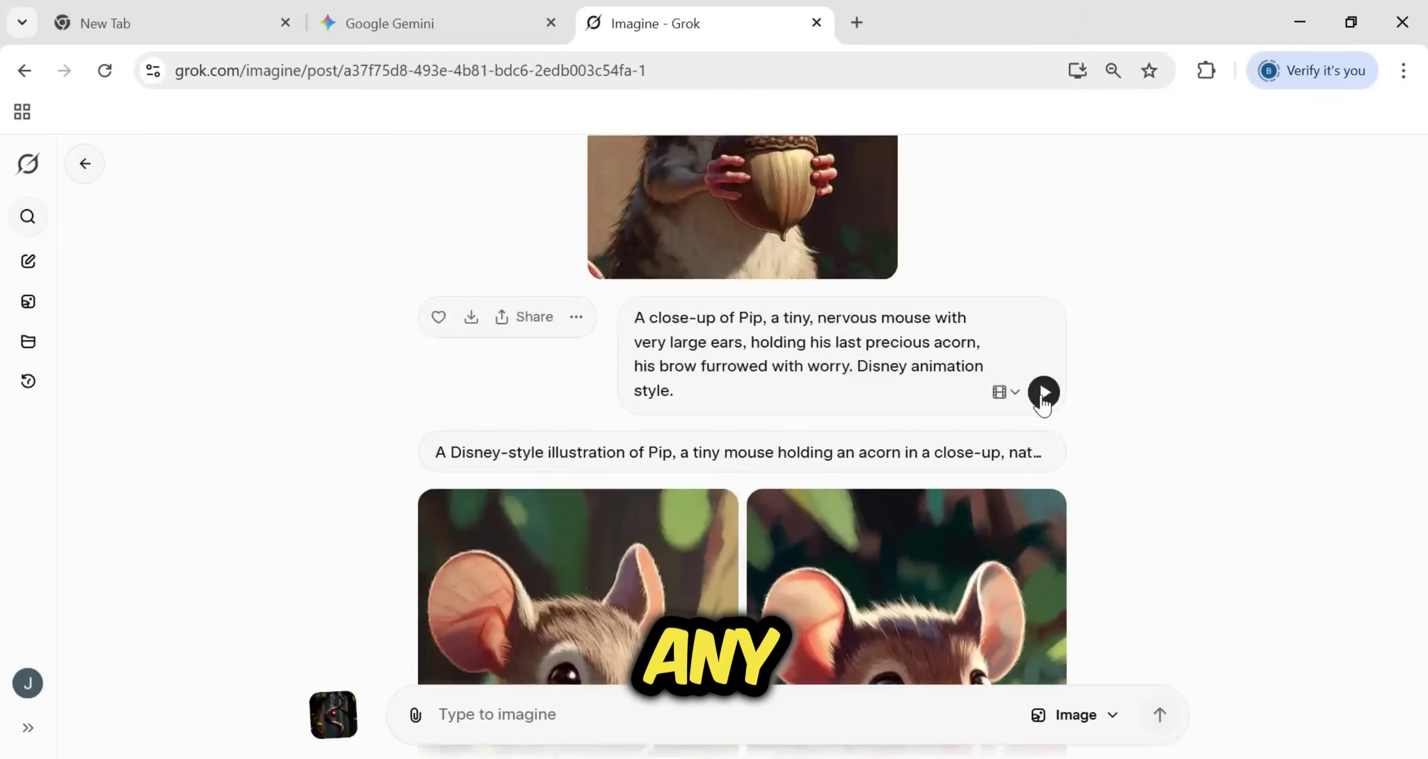
# Animate the Pip portrait into a short clip, pause it, and return to Gemini's prompt list.
pyautogui.click(1043, 392)
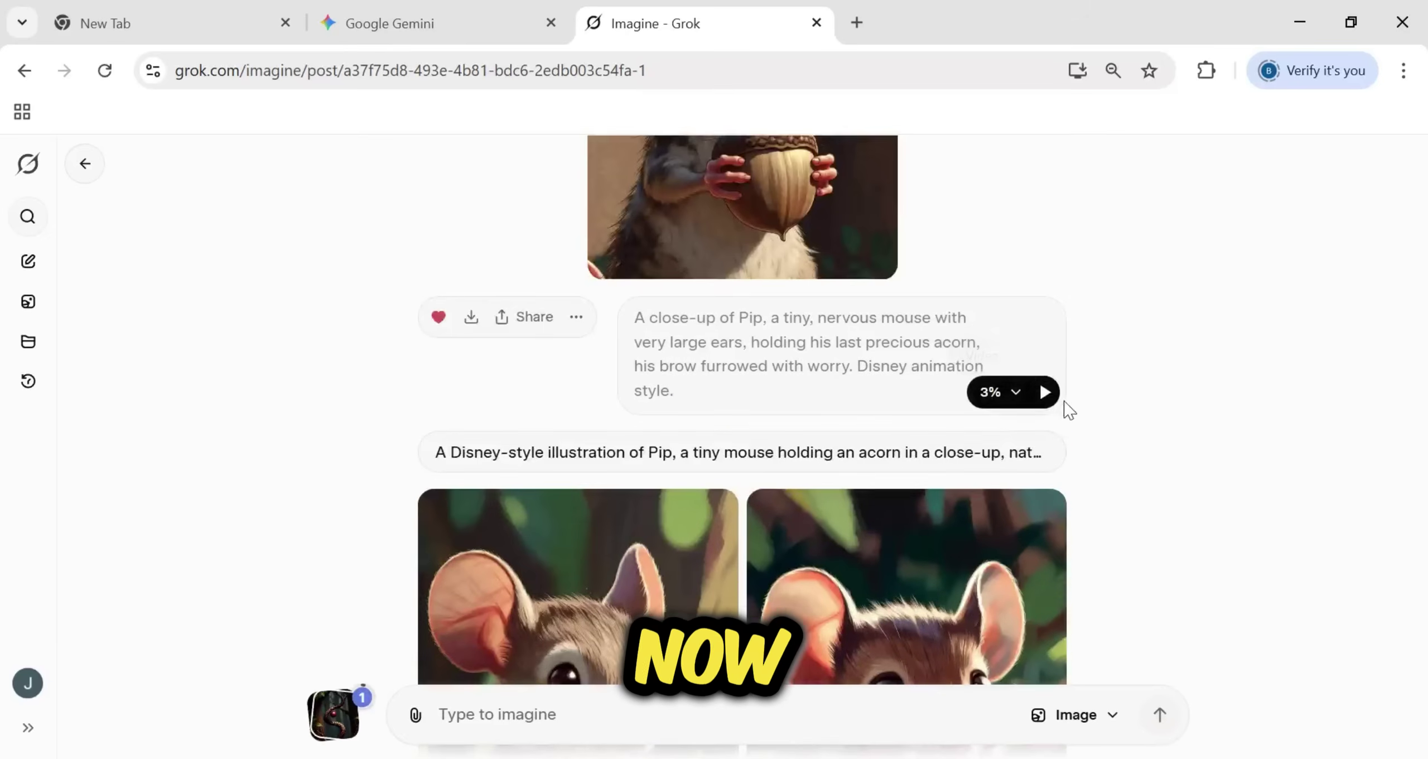
pyautogui.scroll(4, 1043, 392)
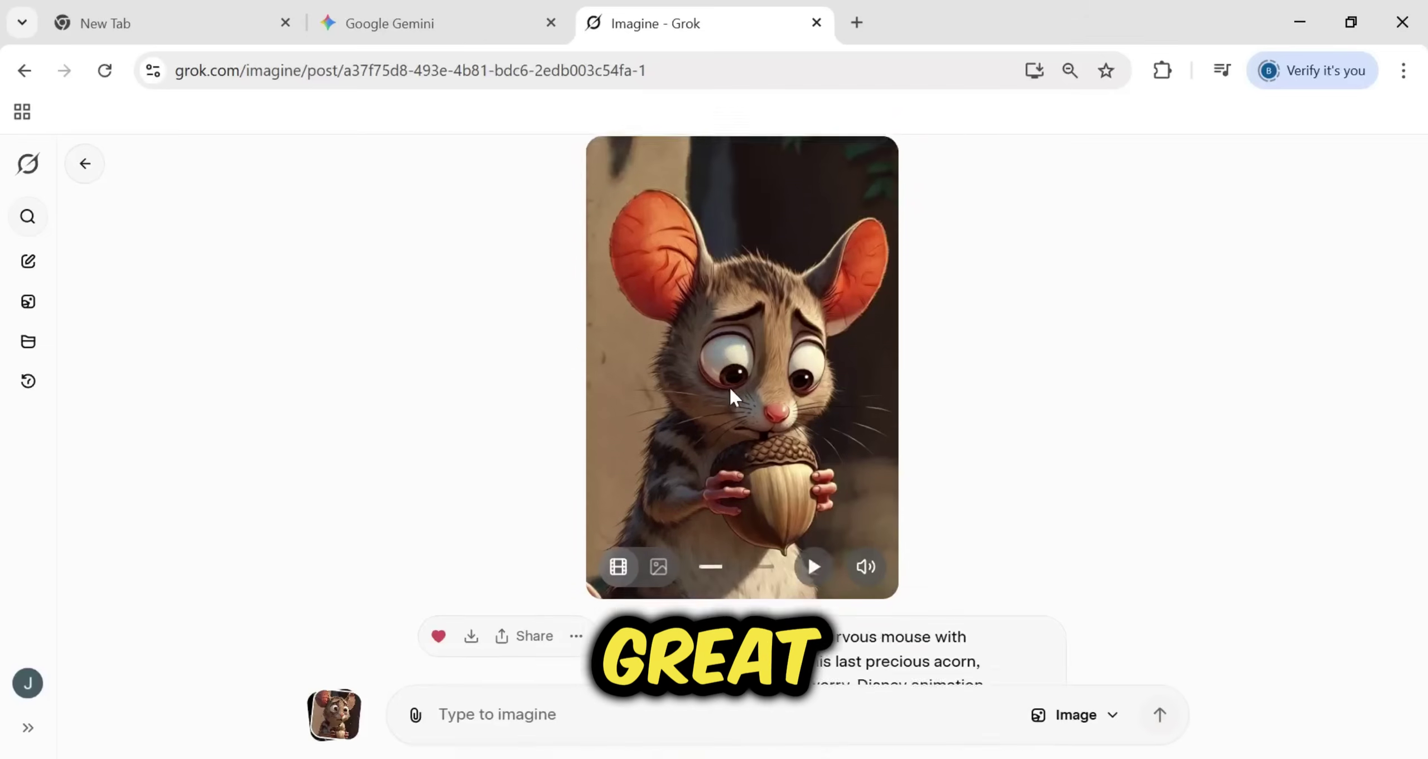
pyautogui.scroll(2, 740, 435)
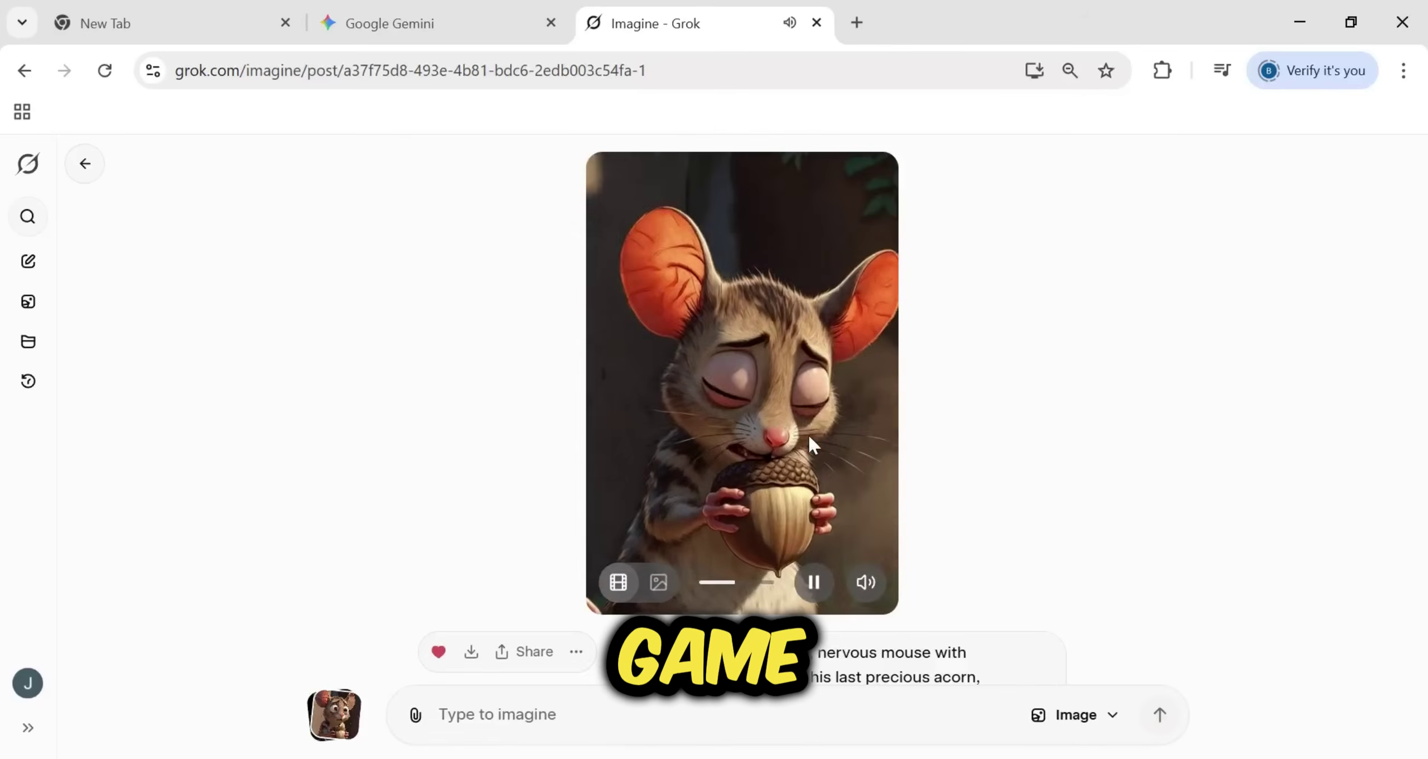
pyautogui.click(815, 583)
pyautogui.scroll(-3, 781, 530)
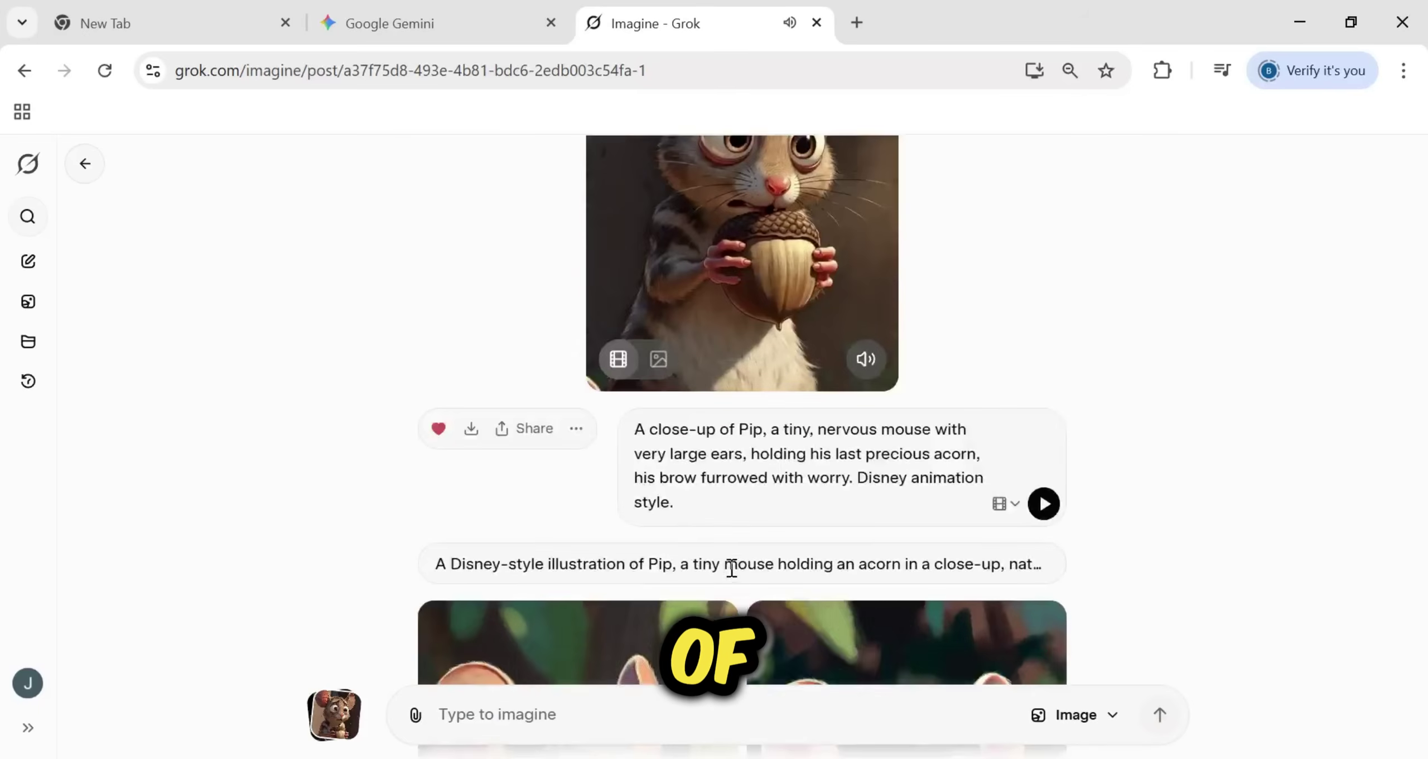
pyautogui.scroll(3, 730, 571)
pyautogui.click(85, 163)
pyautogui.click(424, 23)
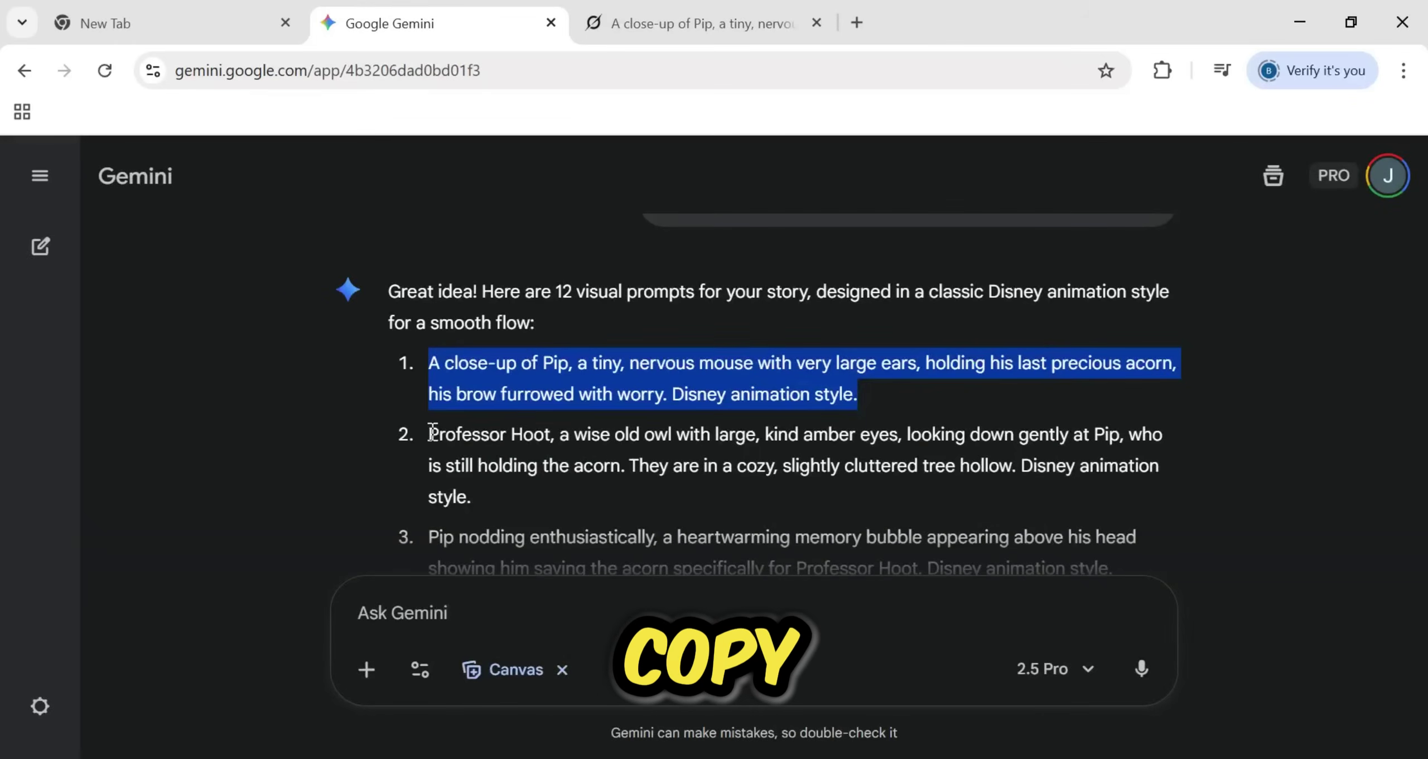
# Bring Gemini's prompt 2 into Grok Imagine to generate images of Professor Hoot watching Pip.
pyautogui.moveTo(432, 431); pyautogui.dragTo(489, 508)
pyautogui.hotkey('ctrl', 'shift', 'Tab')
pyautogui.hotkey('ctrl', 'shift', 'Tab')
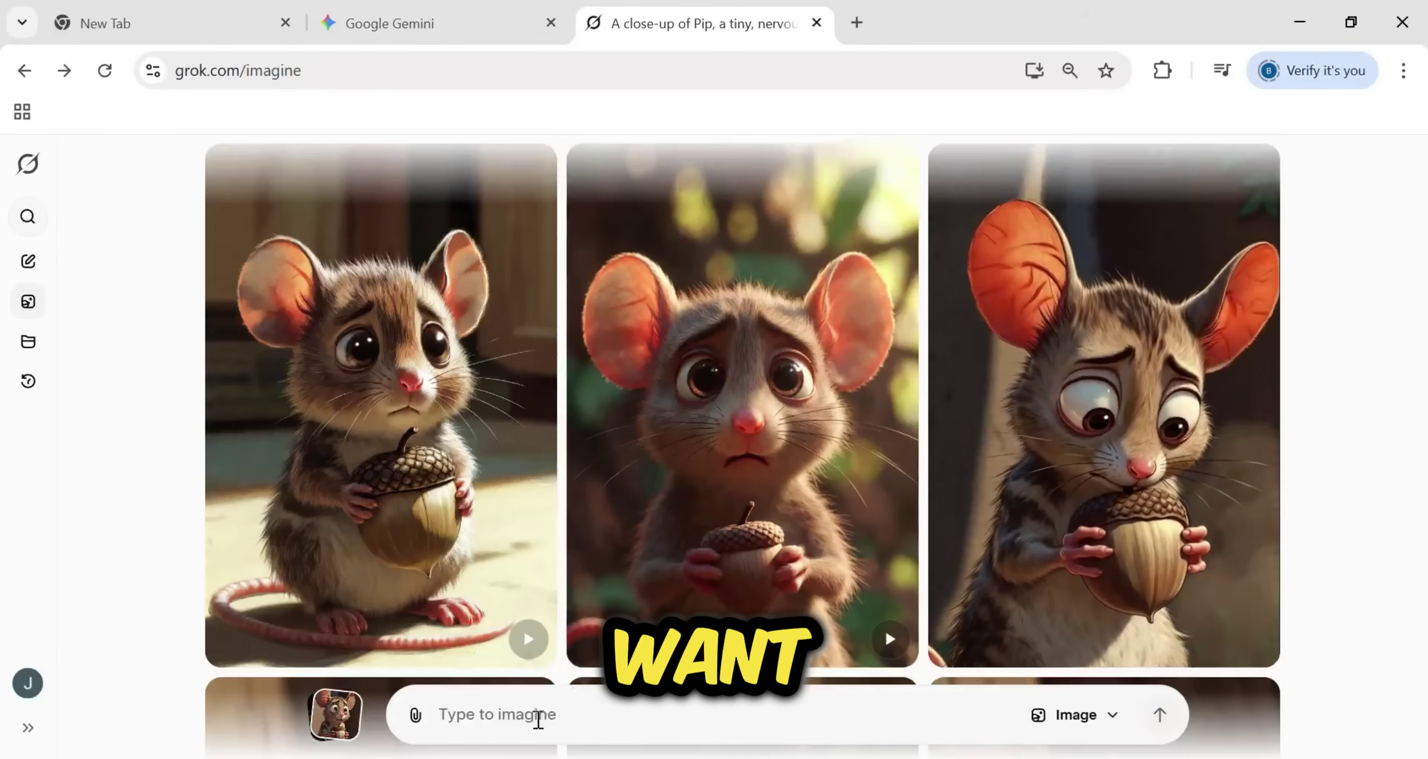
pyautogui.click(537, 719)
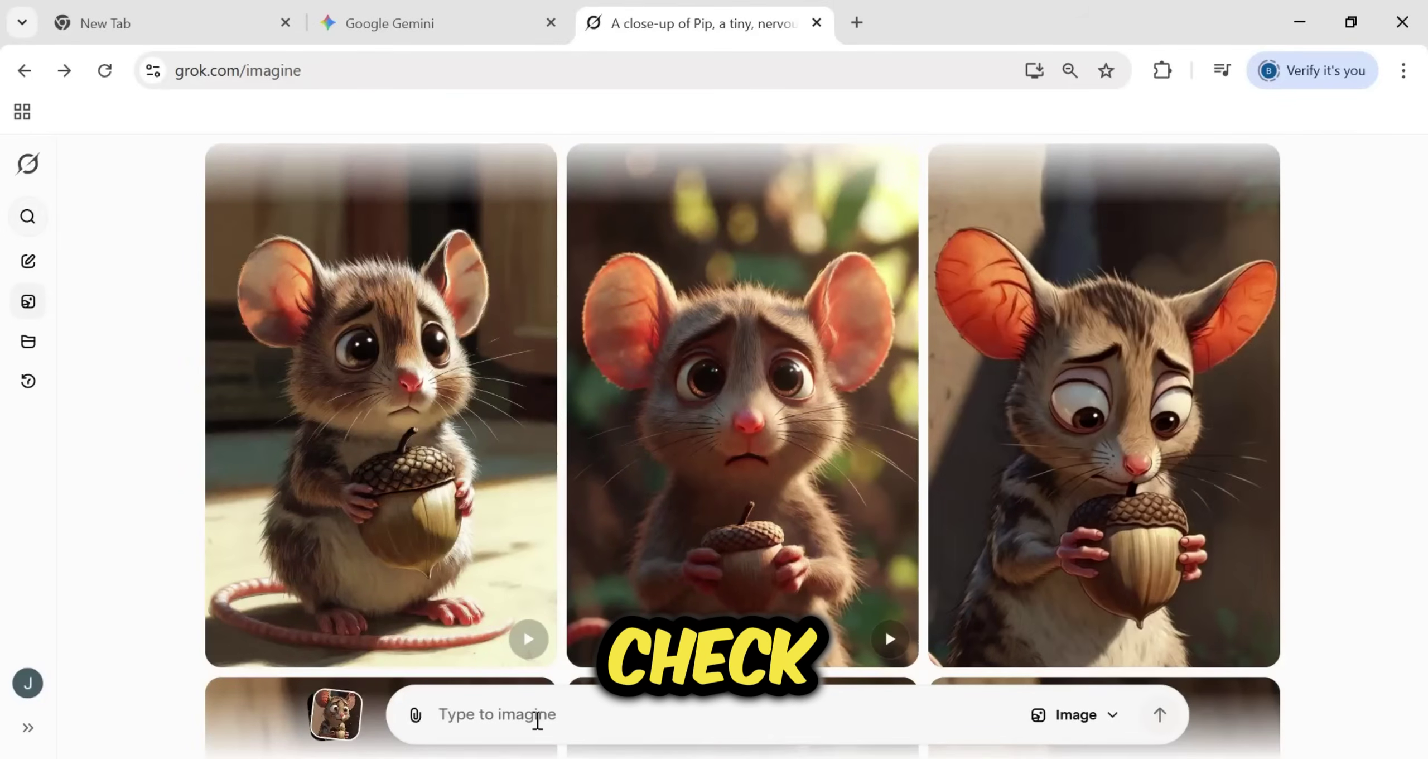
pyautogui.hotkey('ctrl', 'v')
pyautogui.click(1160, 715)
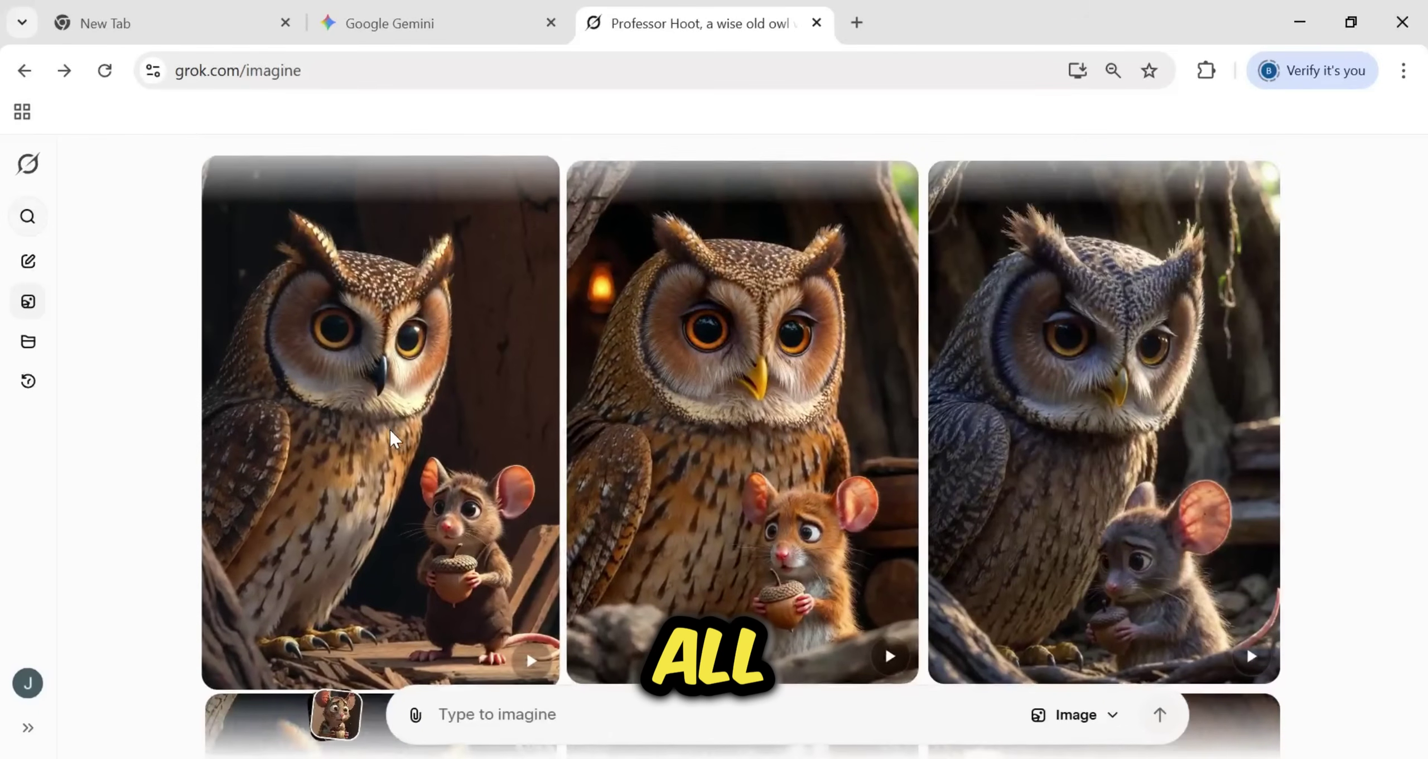
# Open the left owl-and-Pip image and make a video from the pasted Professor Hoot description.
pyautogui.click(389, 429)
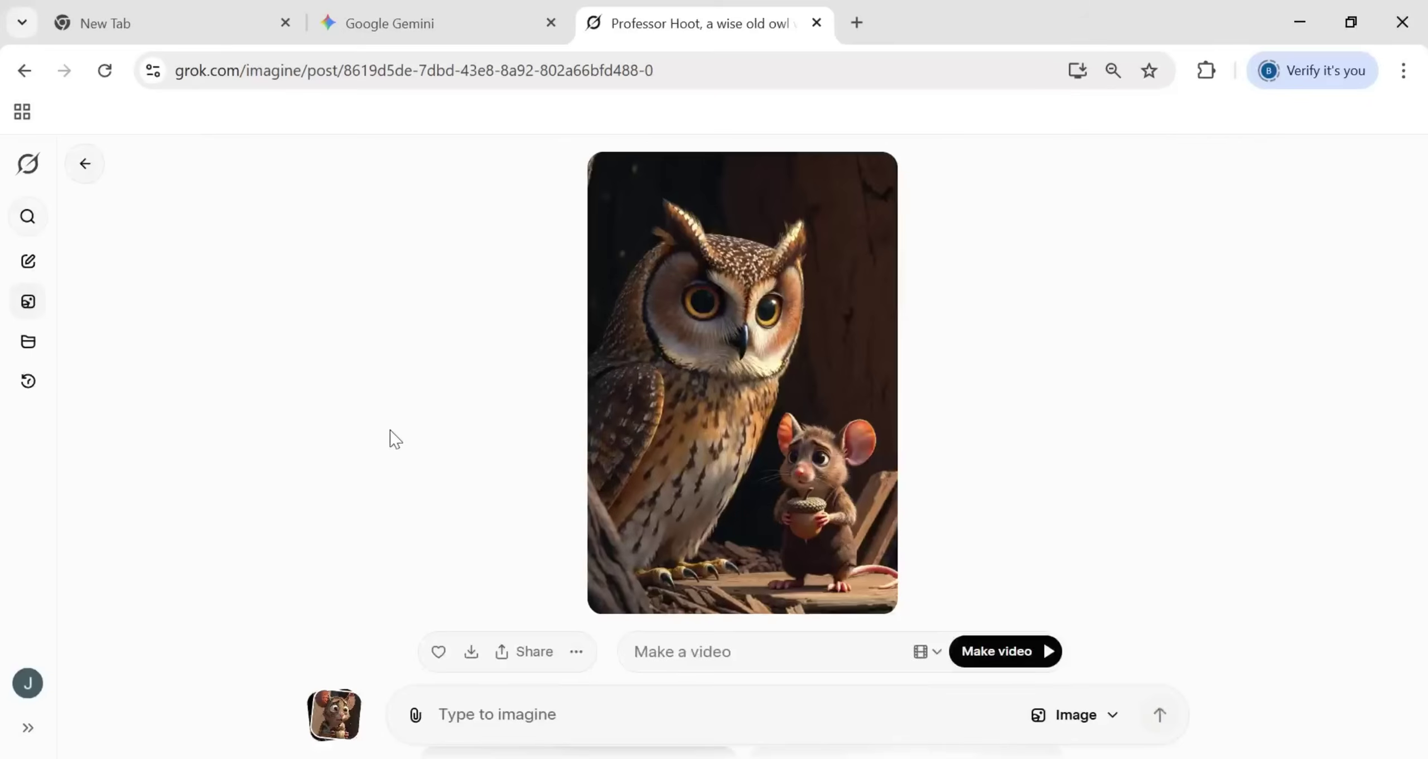
pyautogui.click(711, 658)
pyautogui.hotkey('ctrl', 'v')
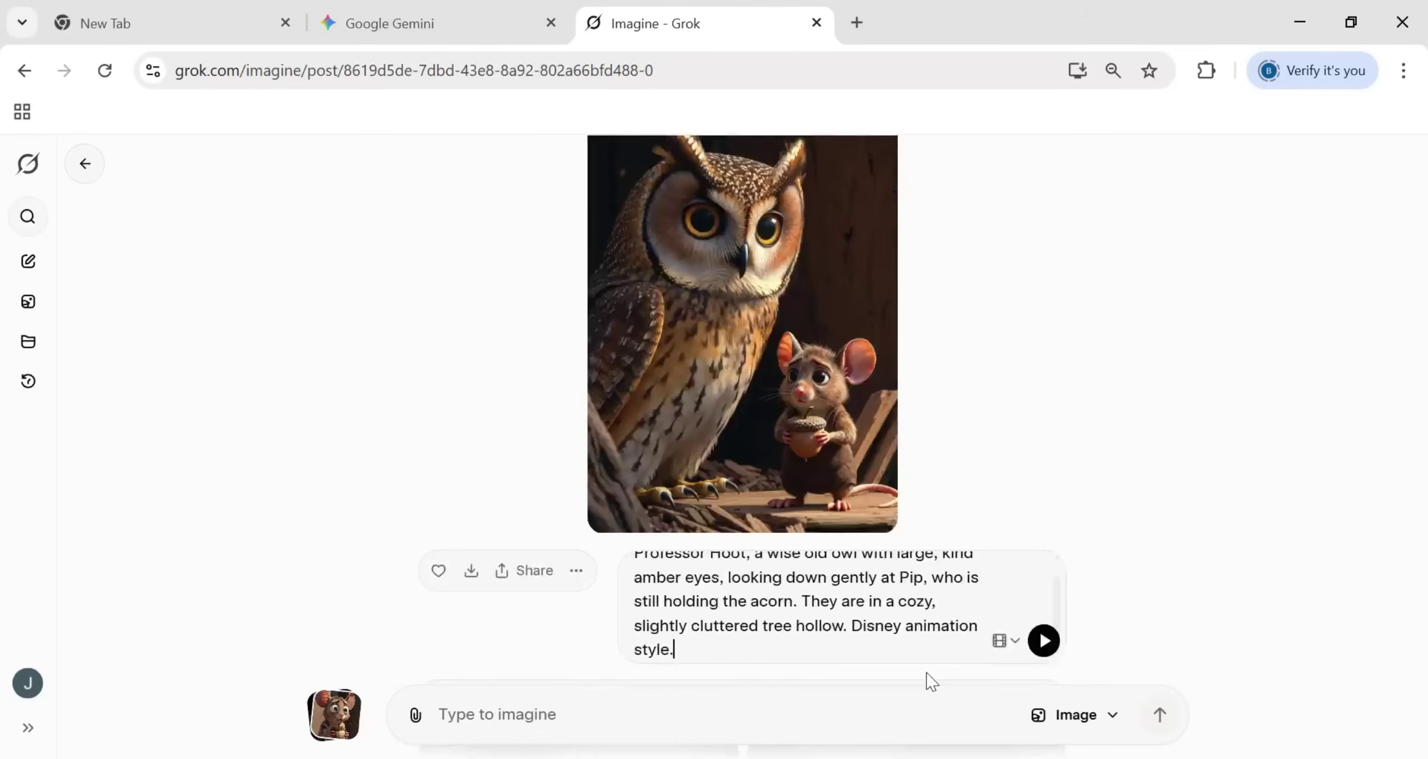
pyautogui.click(1044, 640)
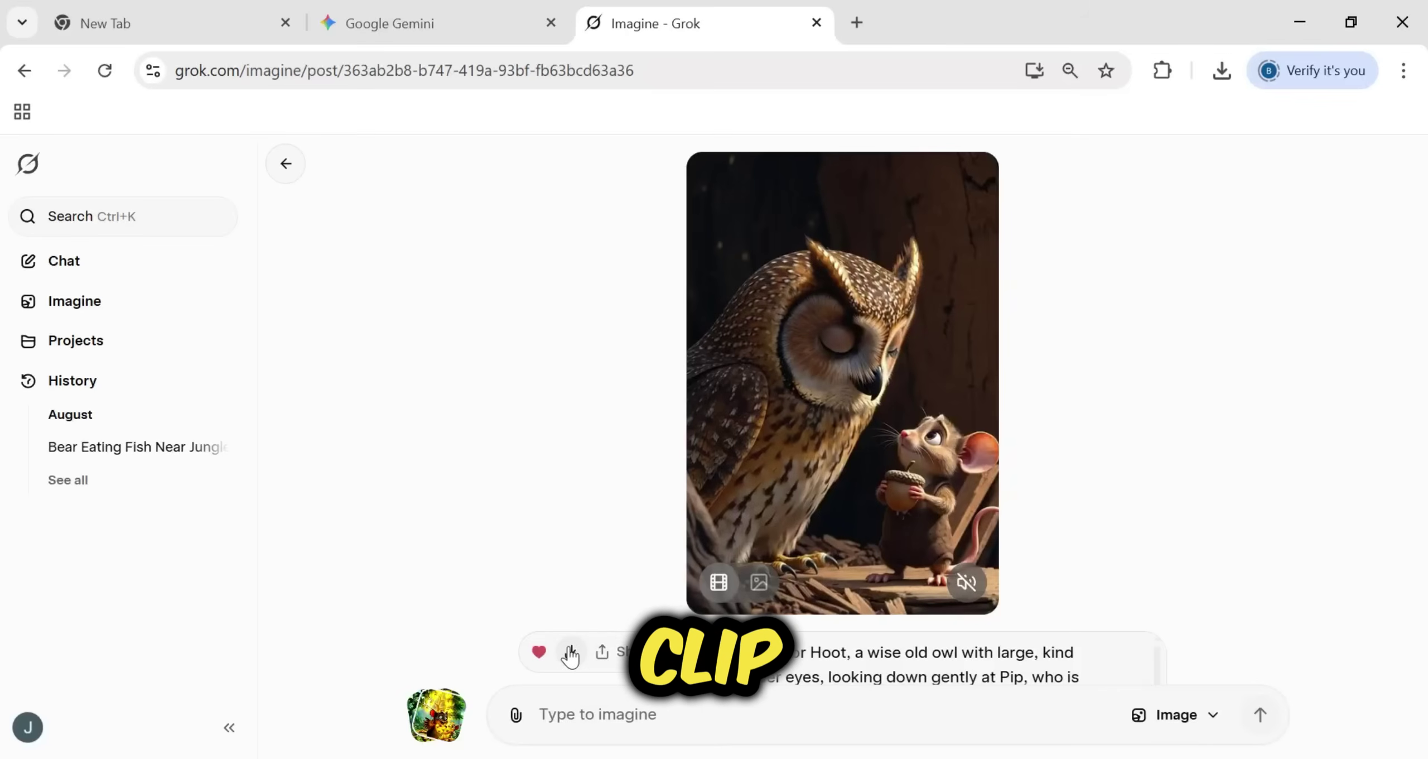
# Download the owl video, then drag both Grok mp4s from Downloads' New folder onto CapCut's timeline.
pyautogui.click(570, 652)
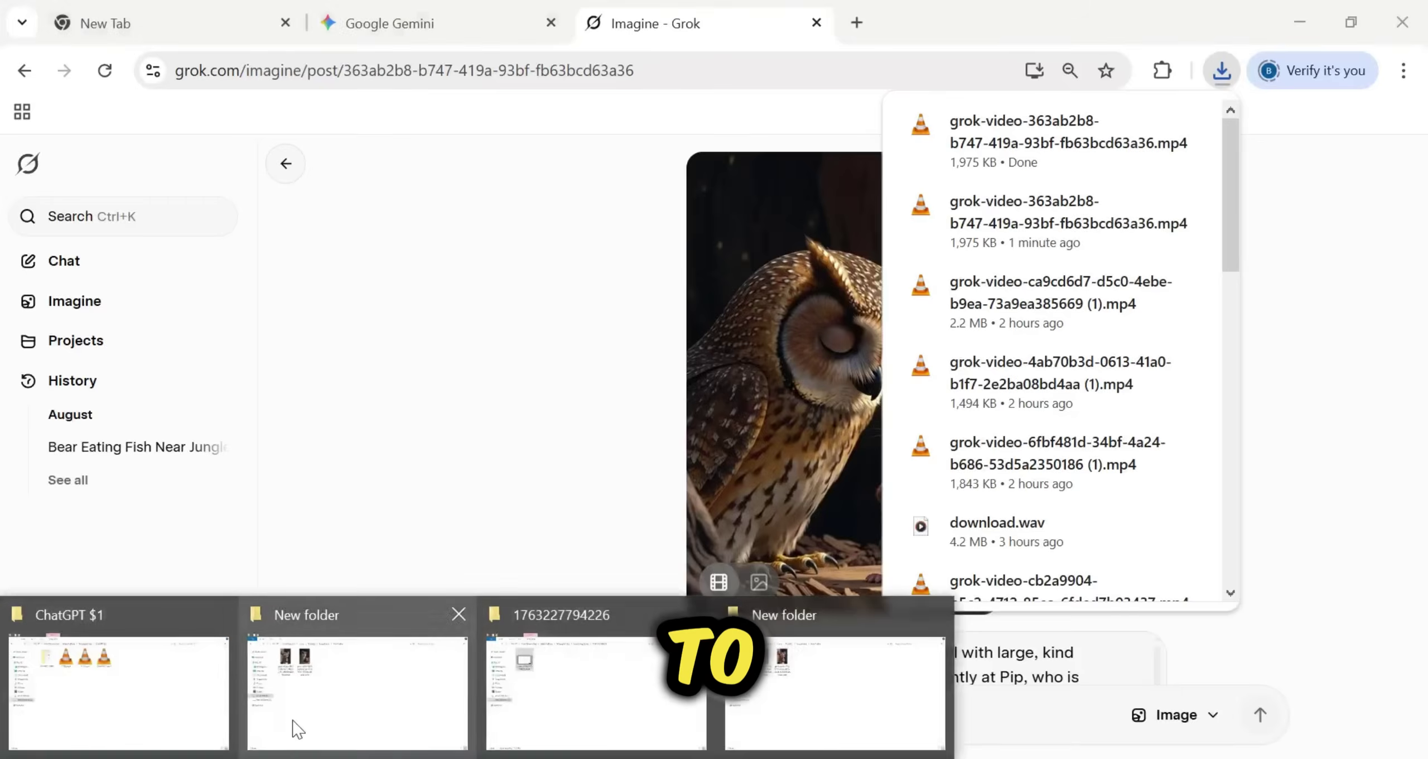
pyautogui.click(290, 727)
pyautogui.moveTo(505, 307); pyautogui.dragTo(695, 607)
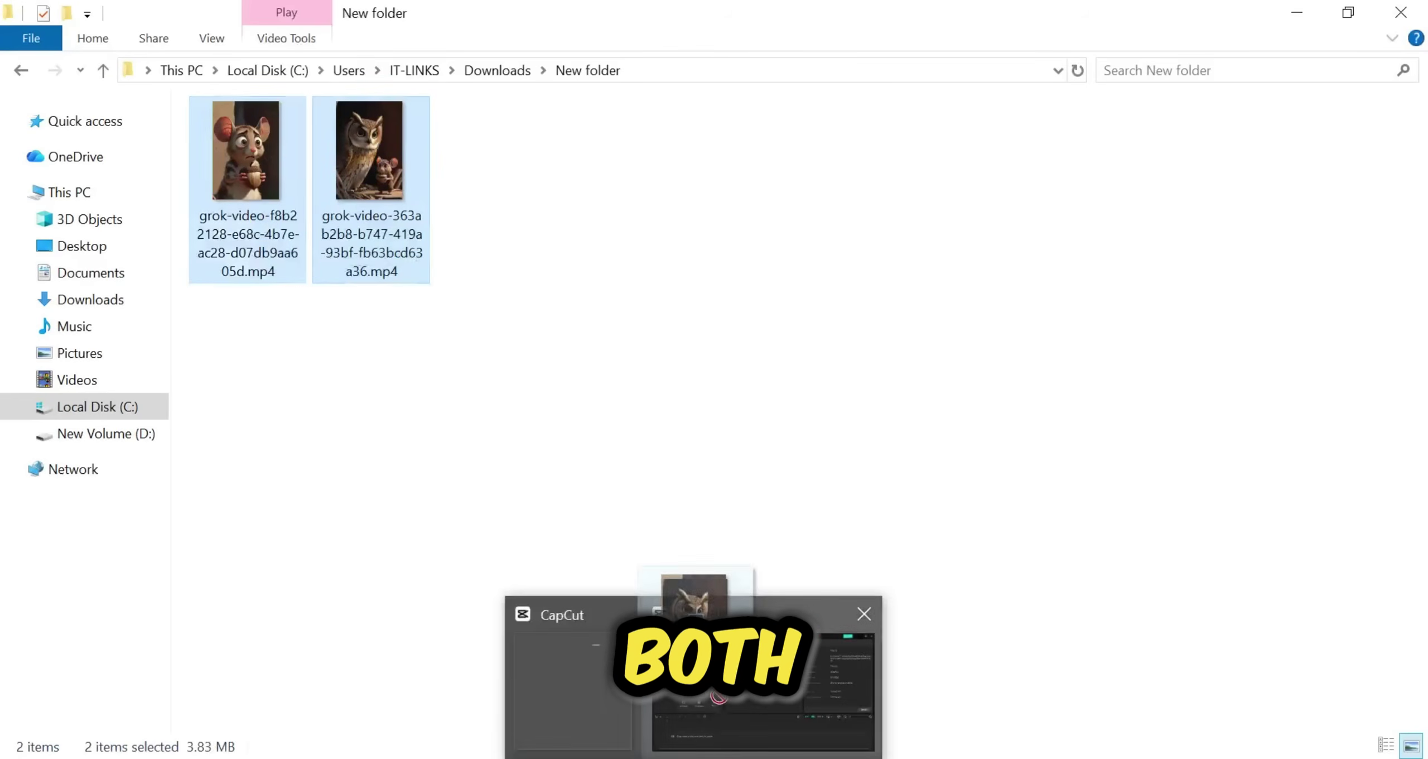
pyautogui.moveTo(736, 687); pyautogui.dragTo(309, 678)
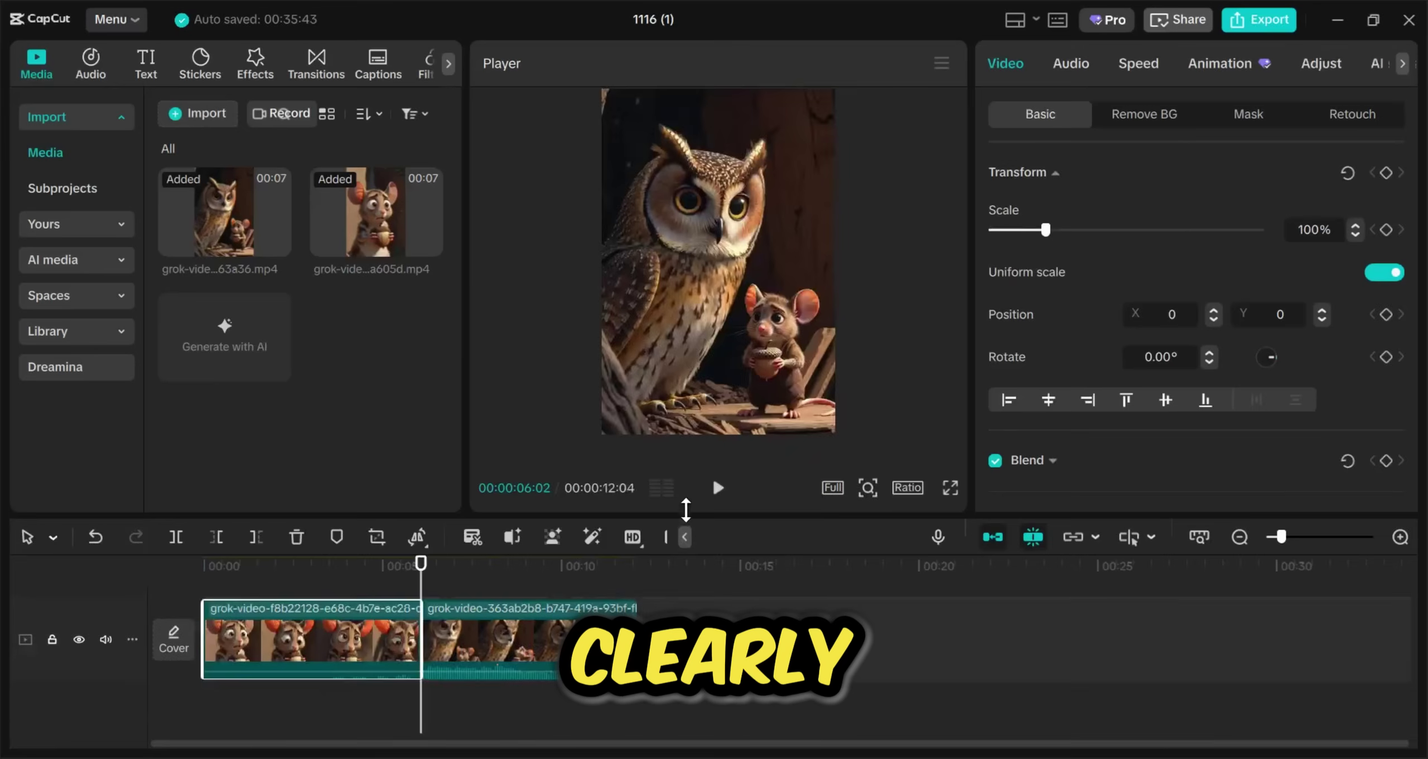
# Make the timeline taller and preview the joined two-clip sequence from the start, then pause.
pyautogui.moveTo(678, 510); pyautogui.dragTo(679, 345)
pyautogui.click(317, 509)
pyautogui.press('Home')
pyautogui.press('space')
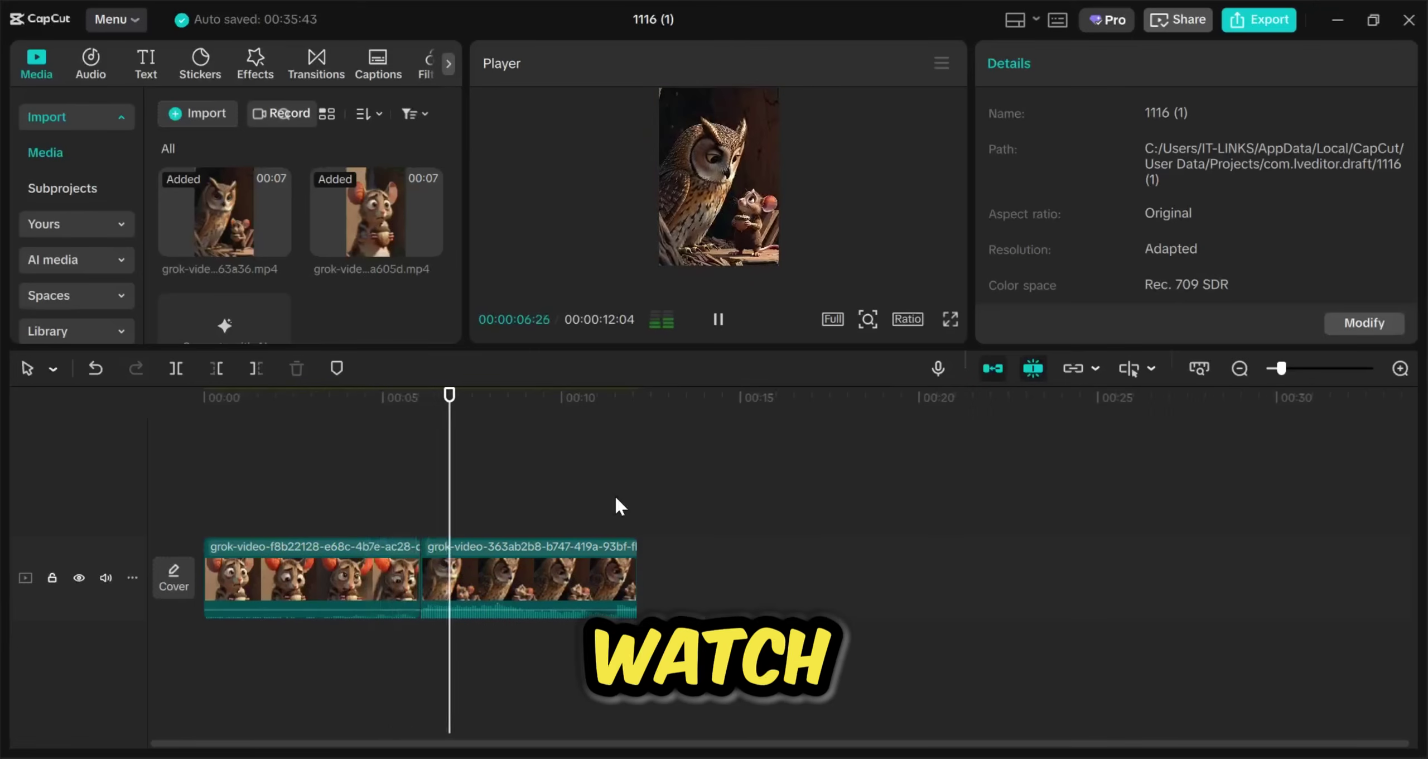
pyautogui.press('space')
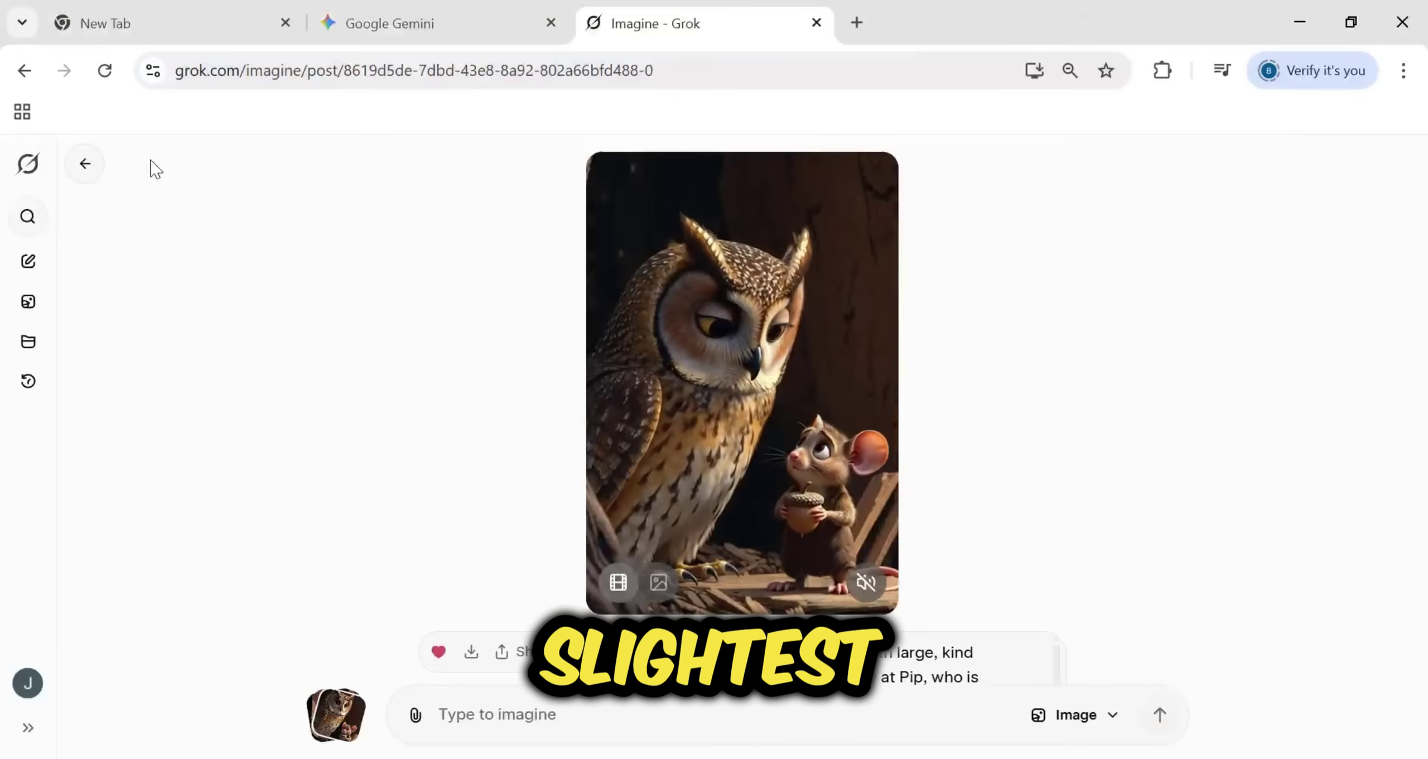
# Open the favorited Pip acorn video from Grok's Imagine Favorites collection.
pyautogui.click(86, 164)
pyautogui.scroll(10, 448, 404)
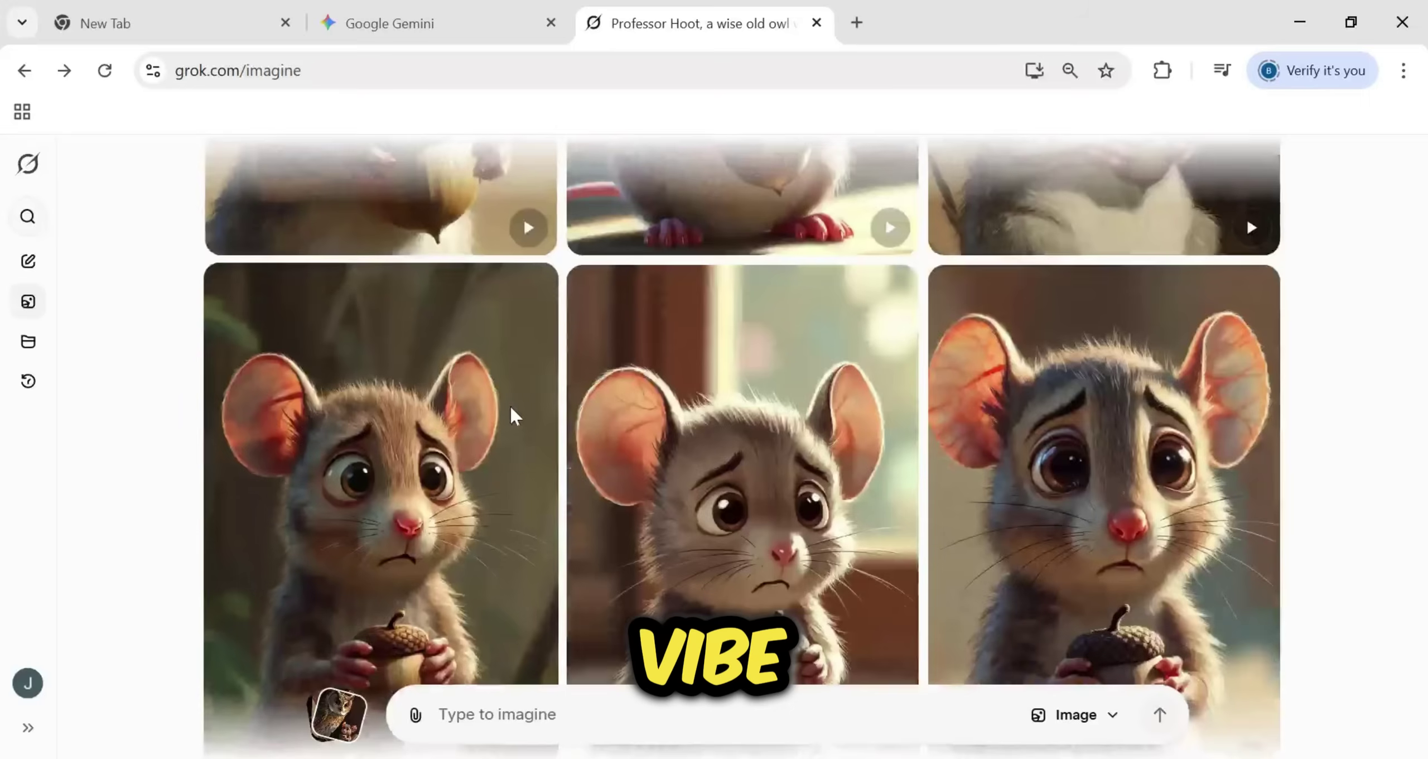
pyautogui.scroll(-5, 513, 416)
pyautogui.click(708, 441)
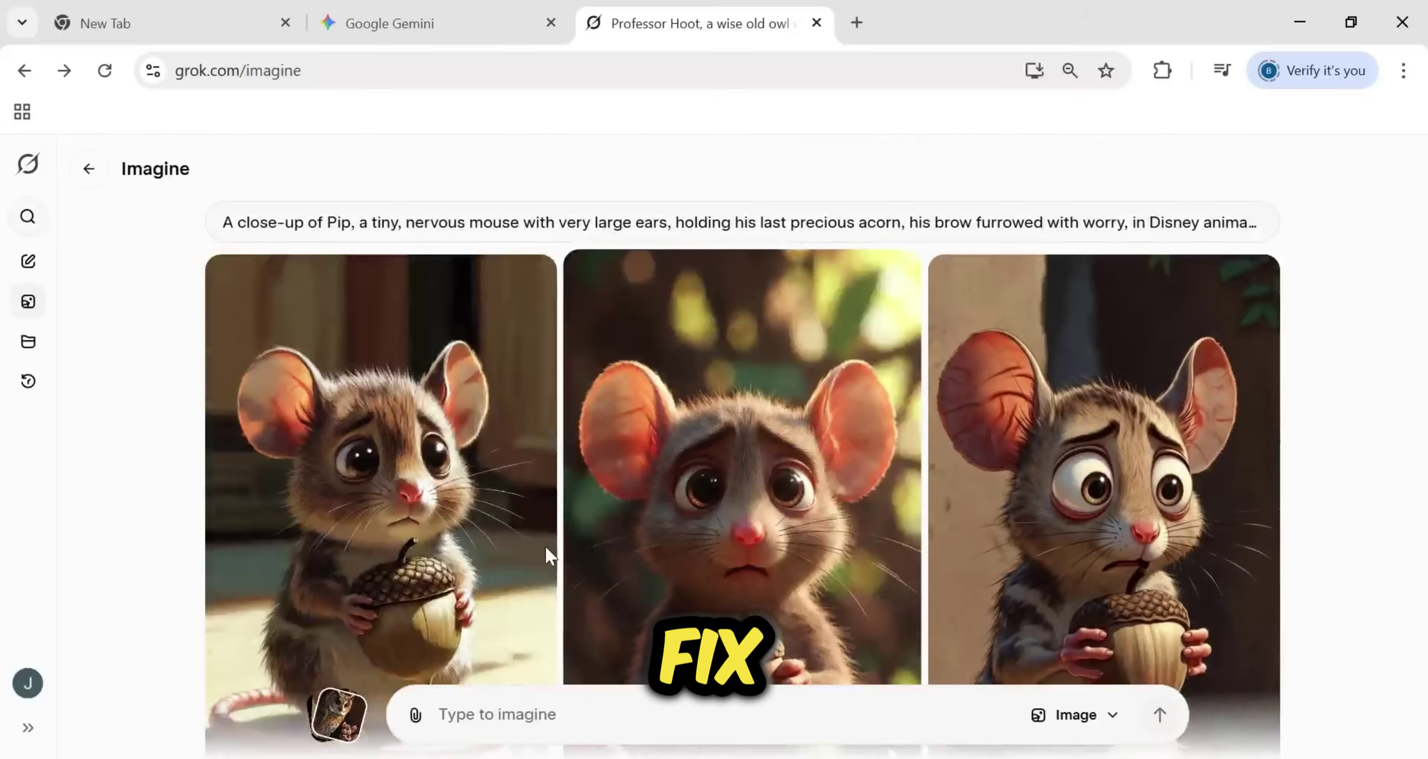
pyautogui.click(354, 714)
pyautogui.click(377, 390)
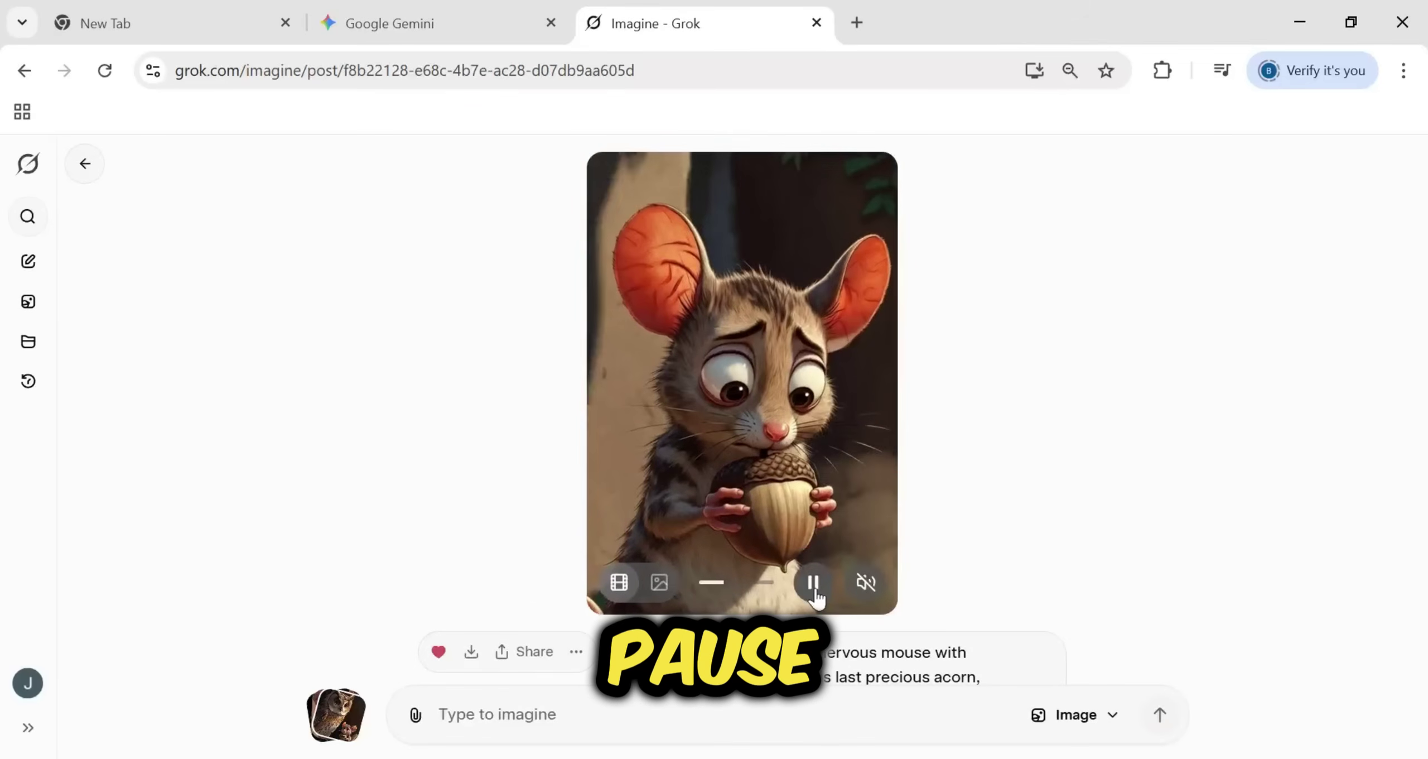
# Pause the Pip video, scrub to its final moment and copy that video frame.
pyautogui.click(815, 590)
pyautogui.moveTo(718, 585); pyautogui.dragTo(798, 592)
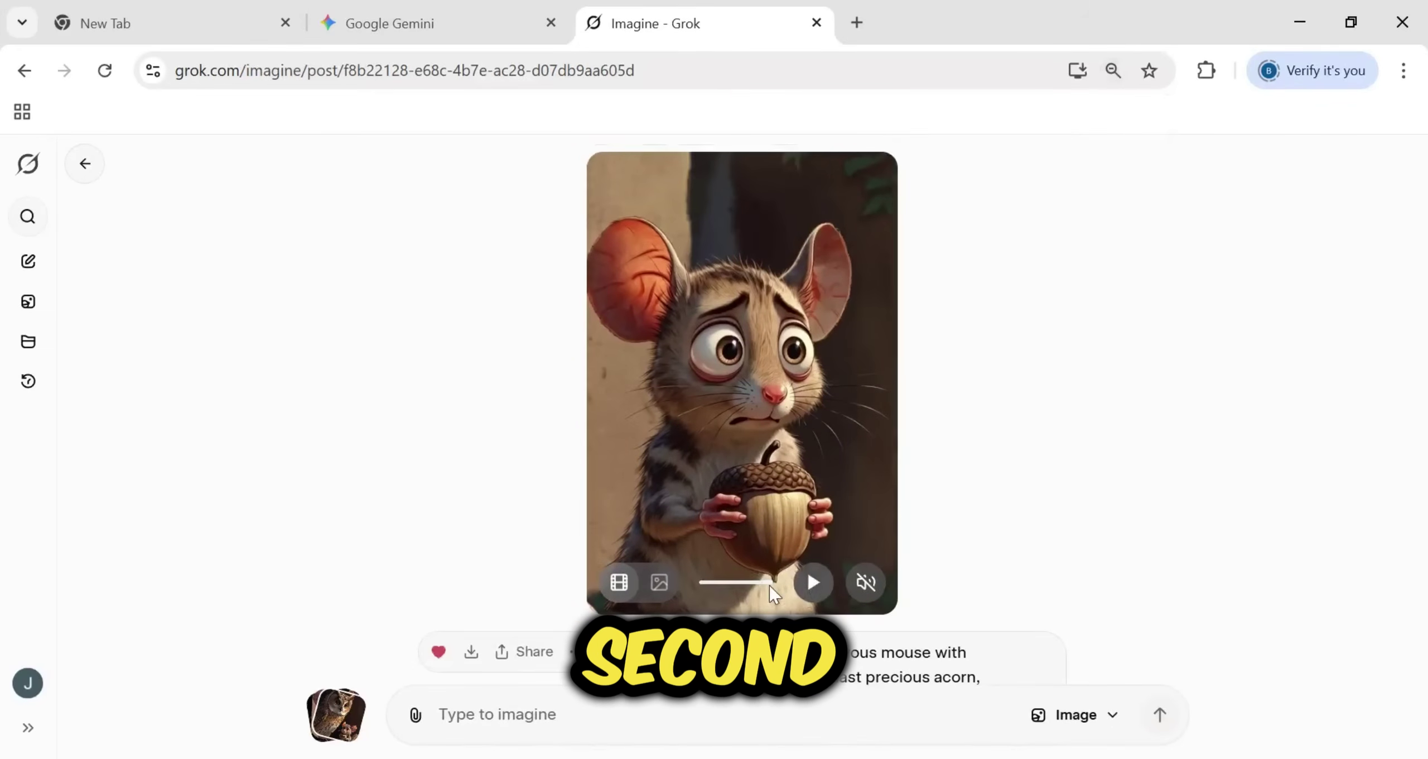
pyautogui.rightClick(712, 395)
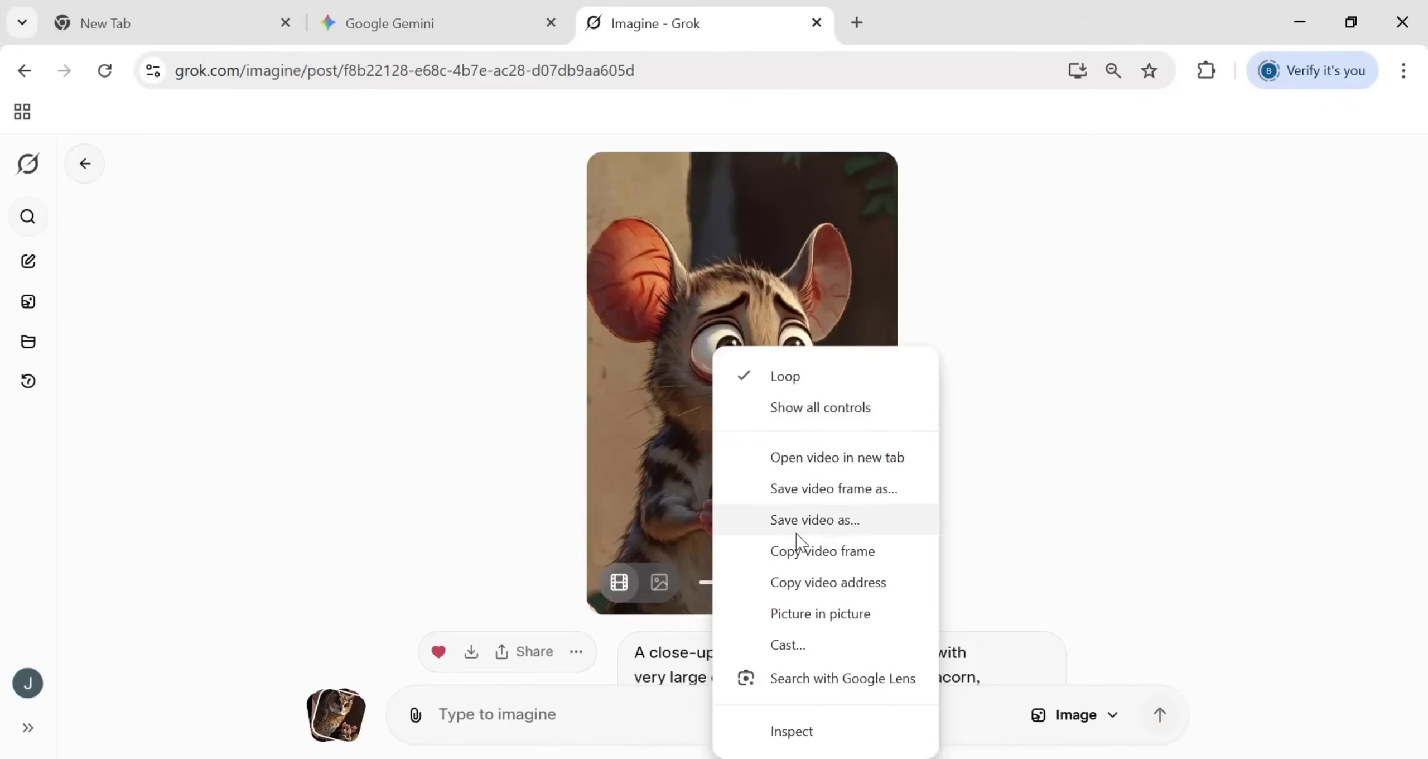
pyautogui.click(827, 558)
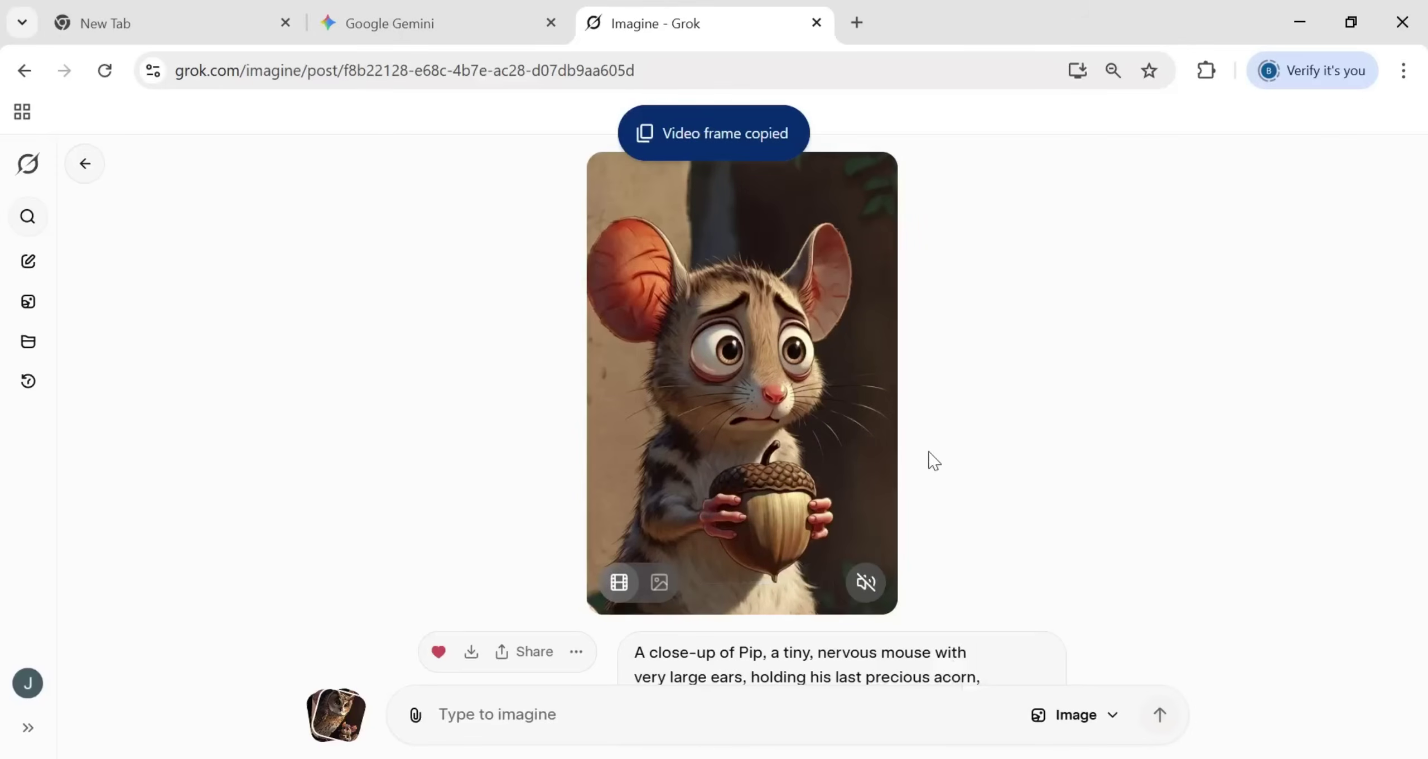
pyautogui.scroll(-2, 937, 454)
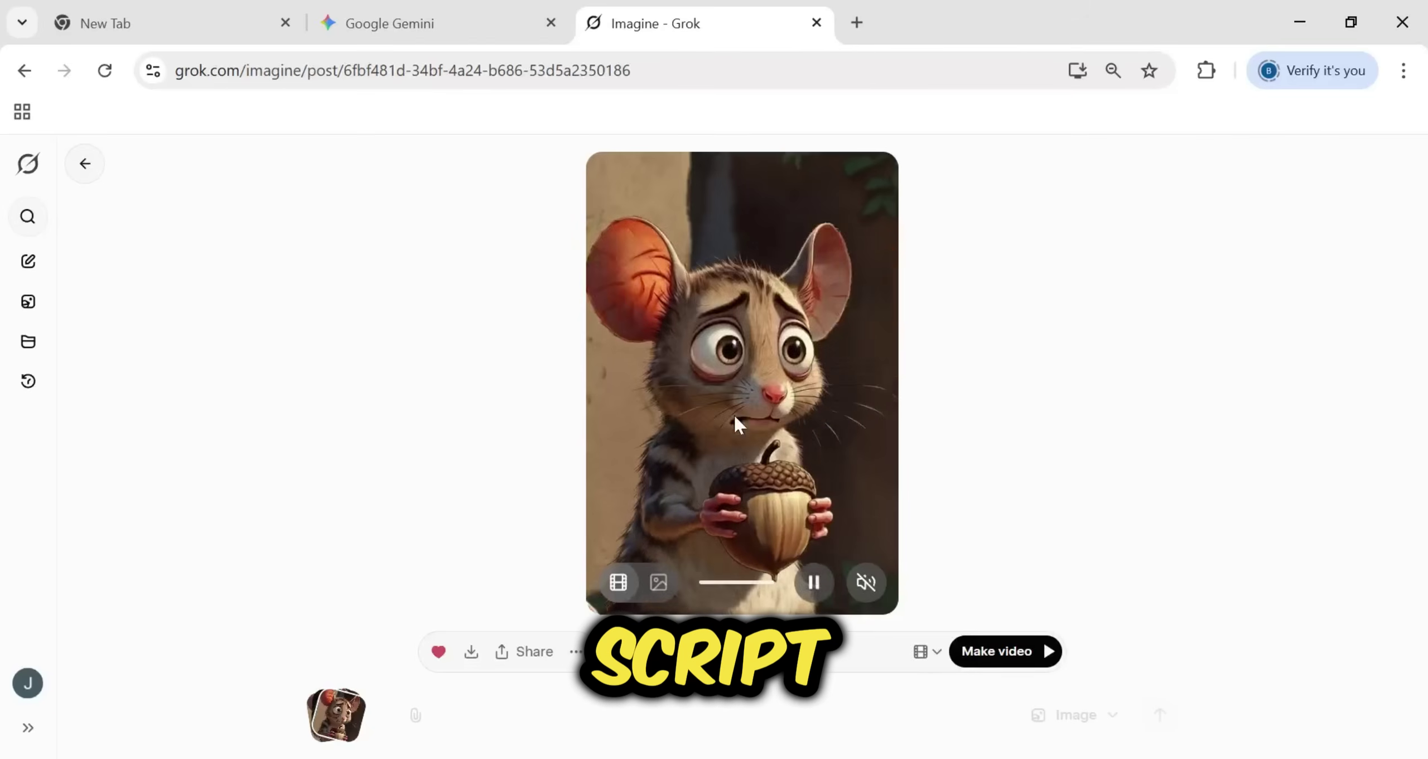
# Show the still Pip image in Grok and copy the Professor Hoot prompt from Gemini.
pyautogui.click(658, 592)
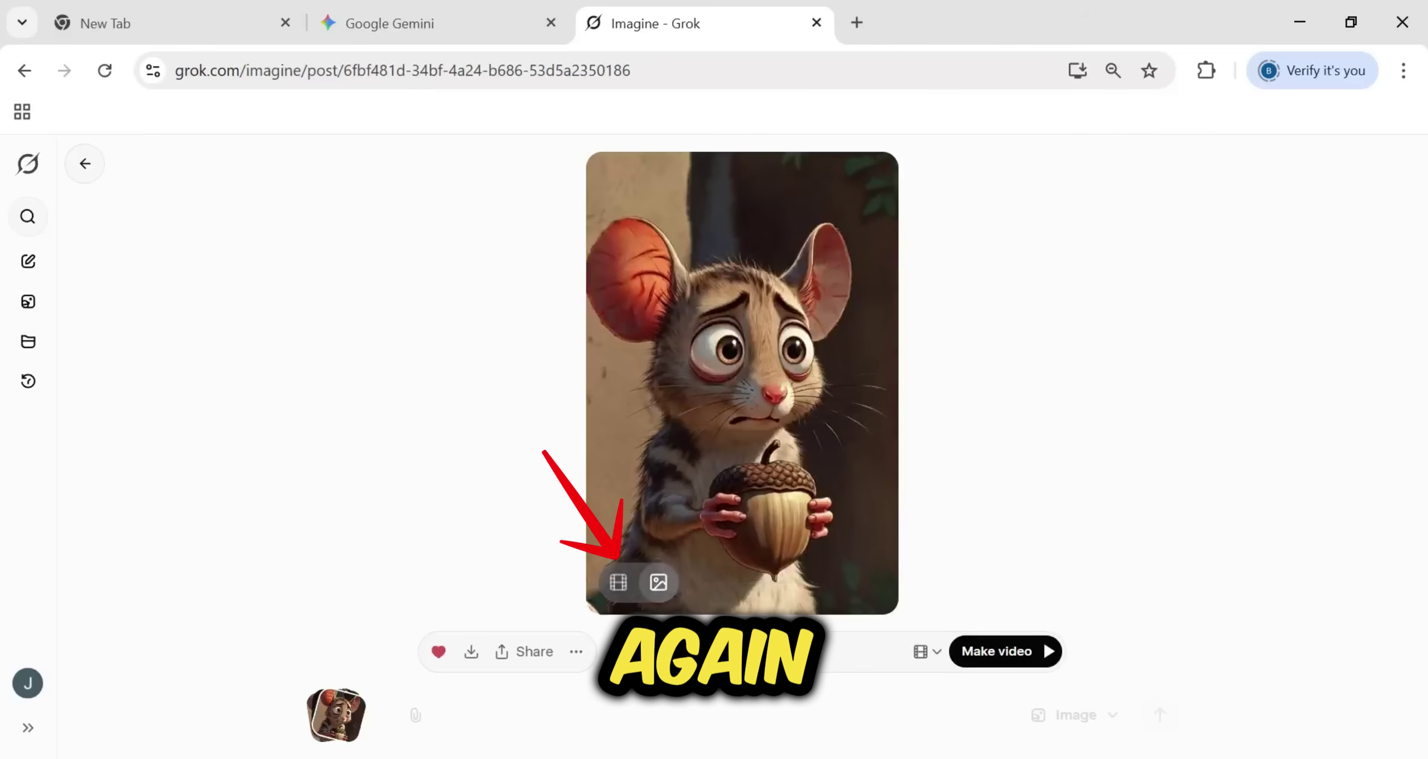
pyautogui.click(509, 33)
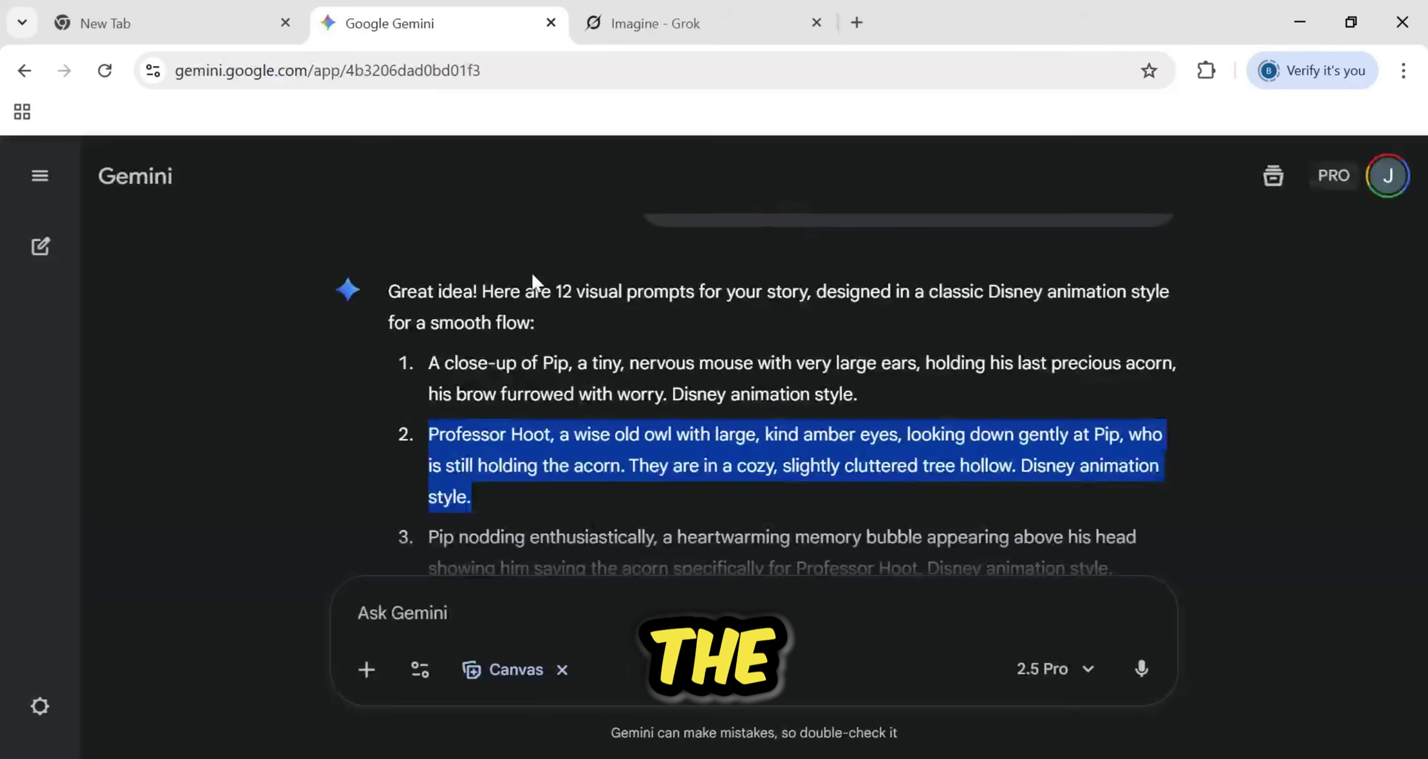
pyautogui.rightClick(544, 434)
pyautogui.click(574, 459)
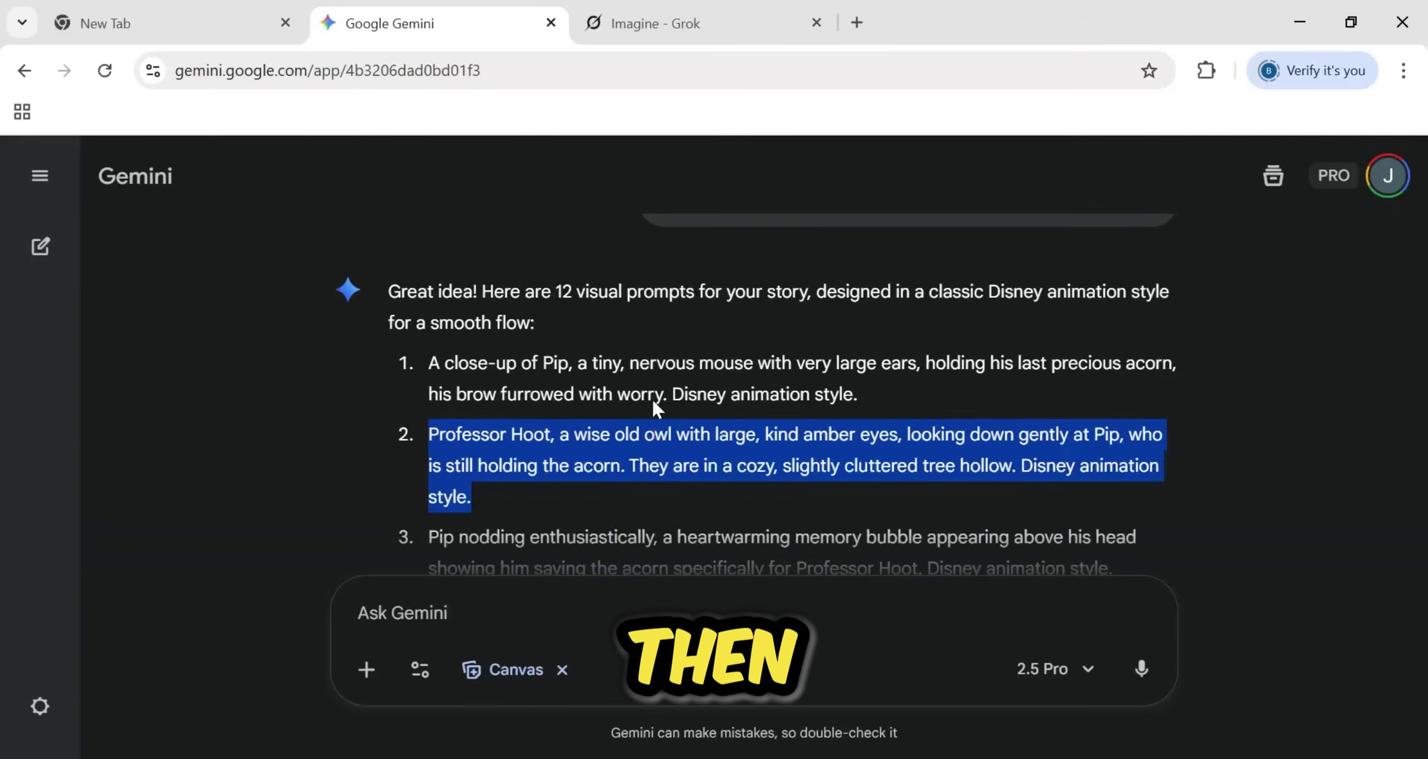
# Paste the Hoot prompt into Grok's video request and generate the owl-and-Pip video.
pyautogui.click(640, 34)
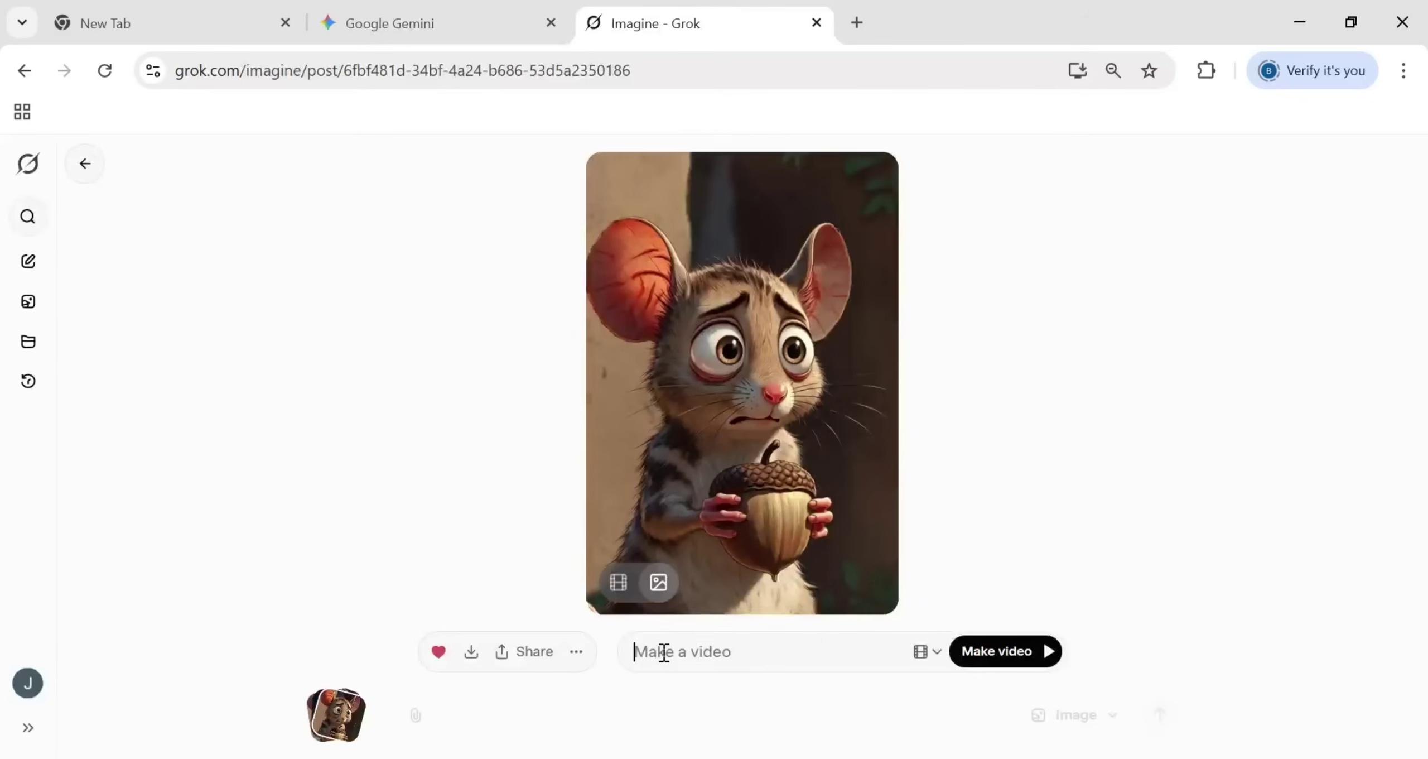
pyautogui.hotkey('ctrl', 'v')
pyautogui.click(1043, 642)
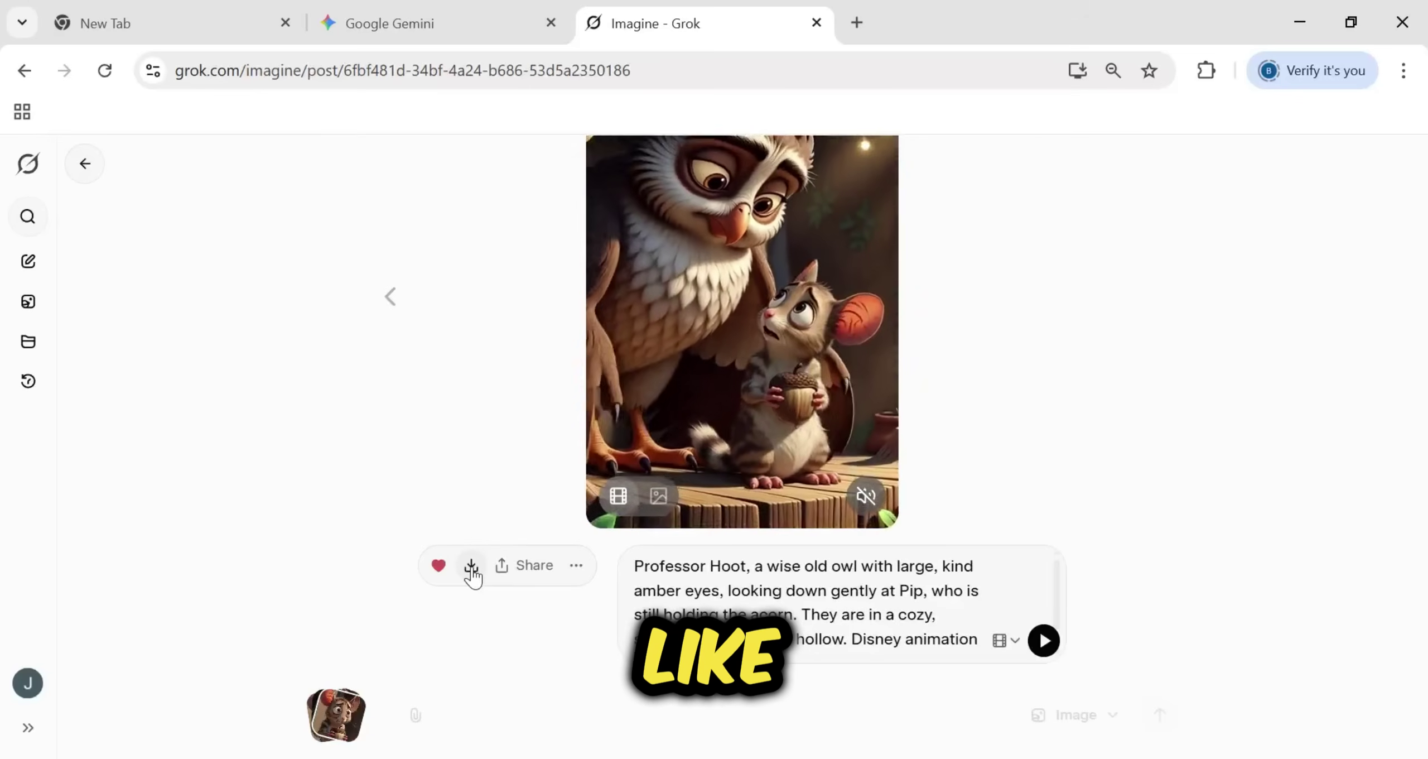
# Download the Pip-to-Hoot mp4 and drag both Grok videos onto the CapCut timeline.
pyautogui.click(471, 566)
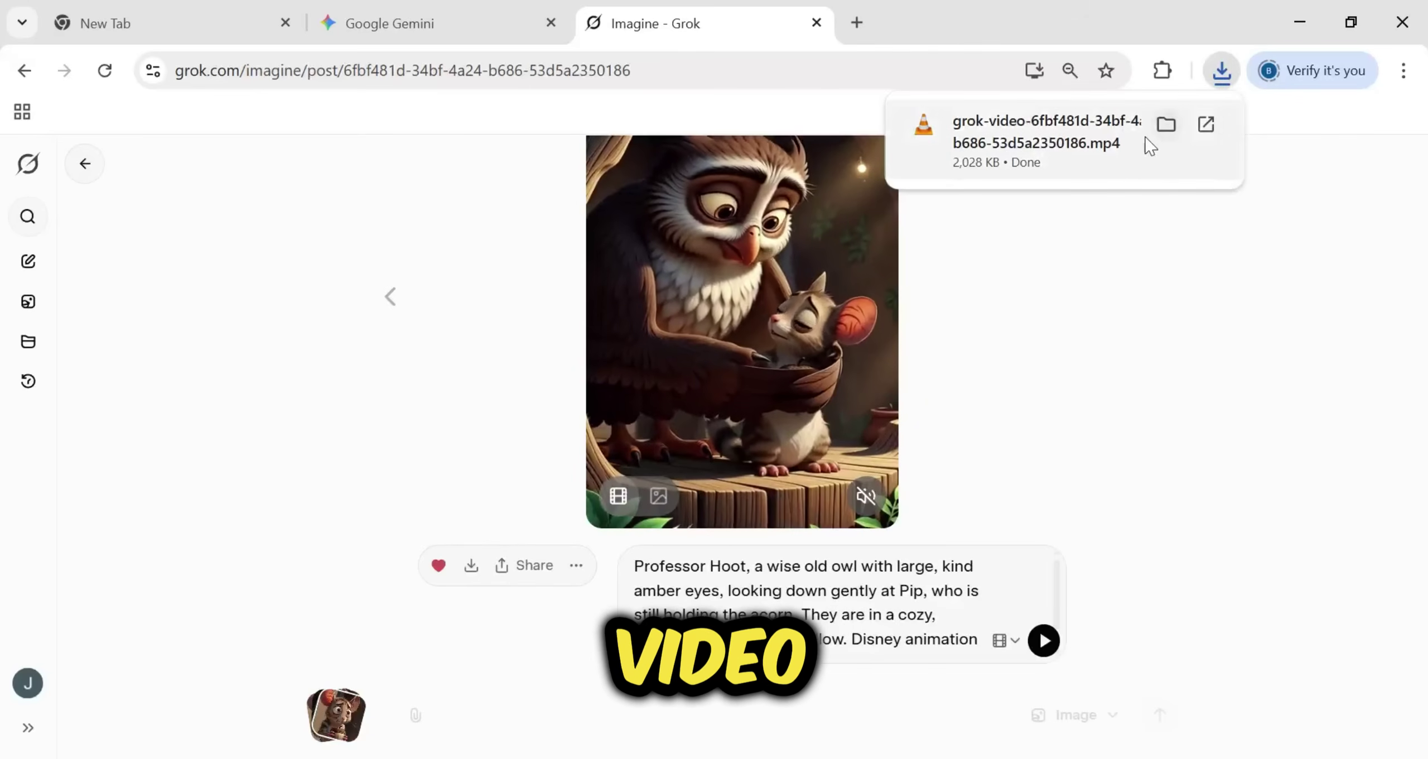
pyautogui.click(397, 315)
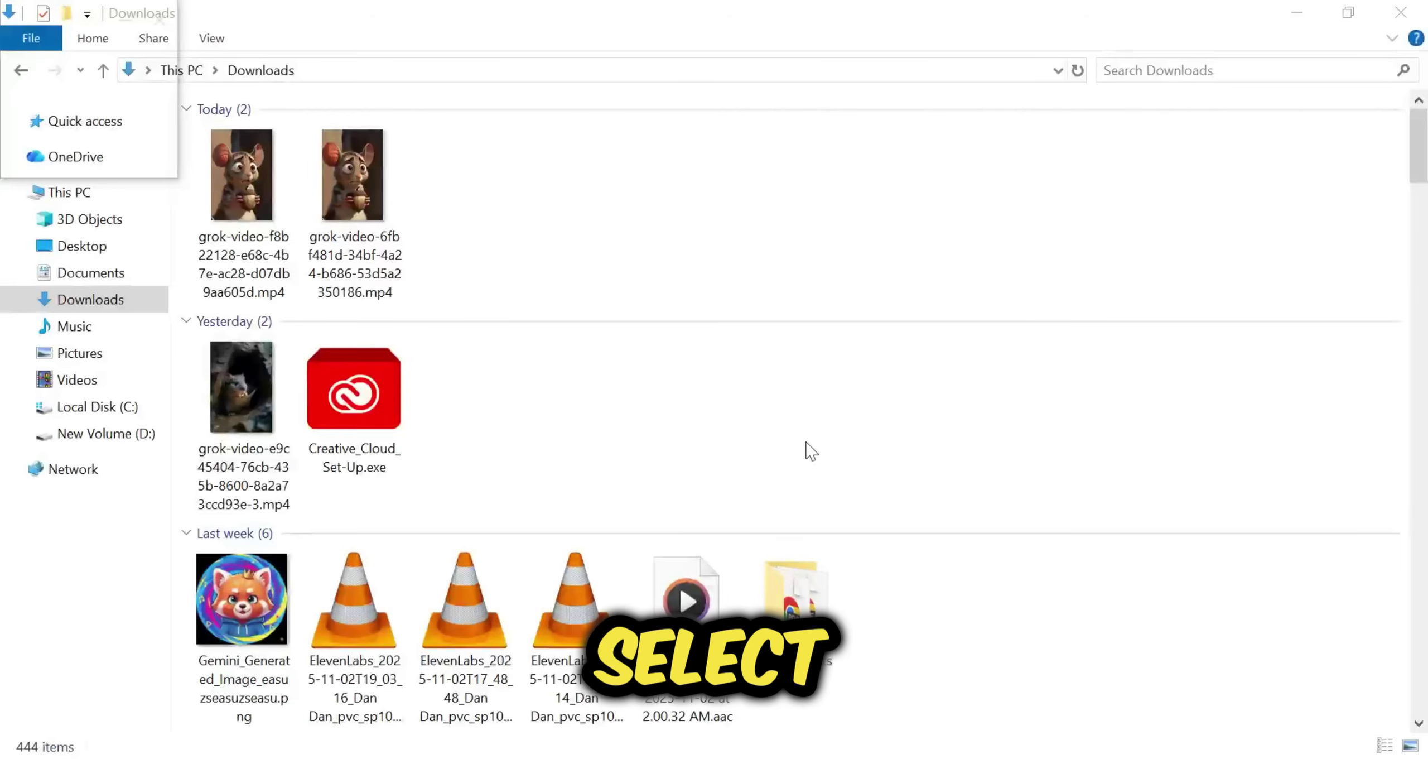
pyautogui.moveTo(440, 213); pyautogui.dragTo(841, 672)
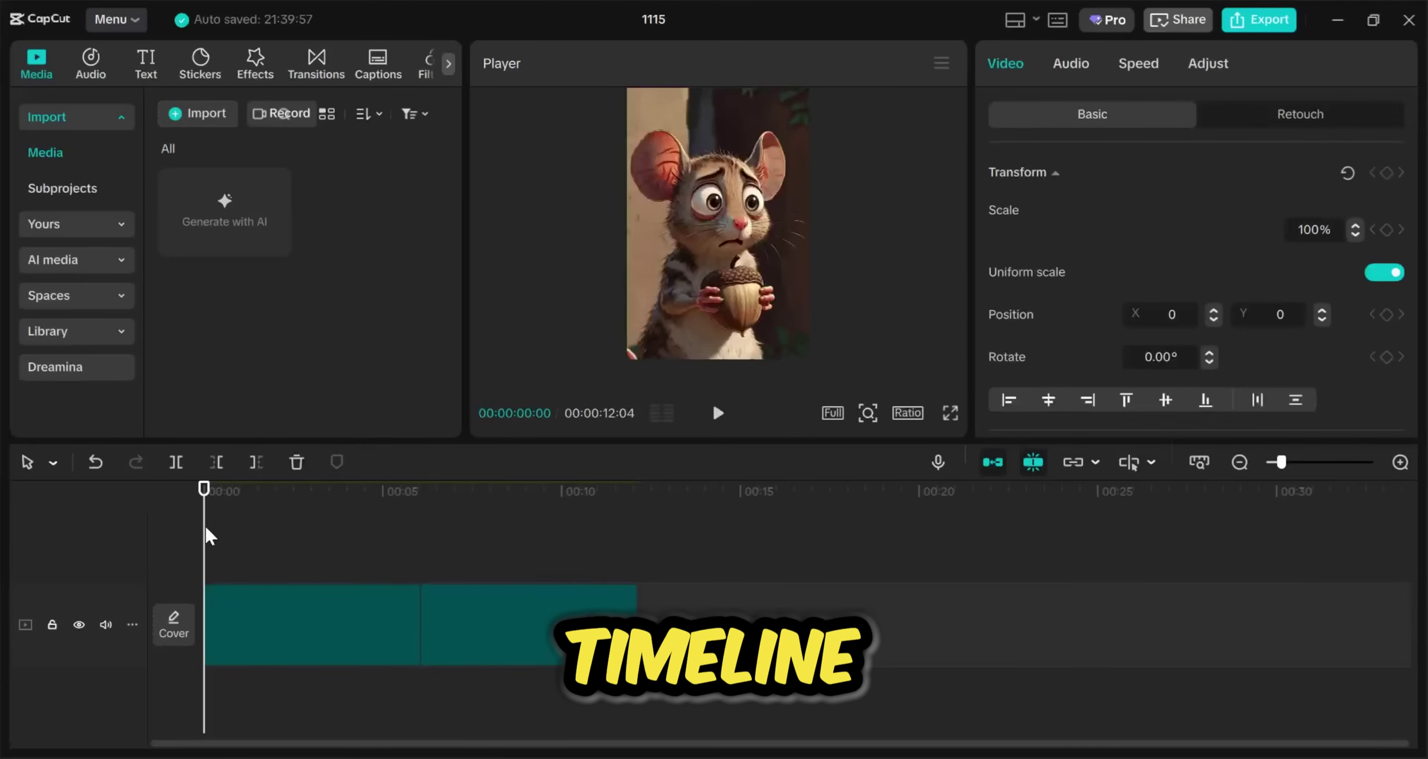
# Move the playhead about 3 seconds in, zoom the timeline and play the joined clips.
pyautogui.moveTo(217, 522); pyautogui.dragTo(160, 535)
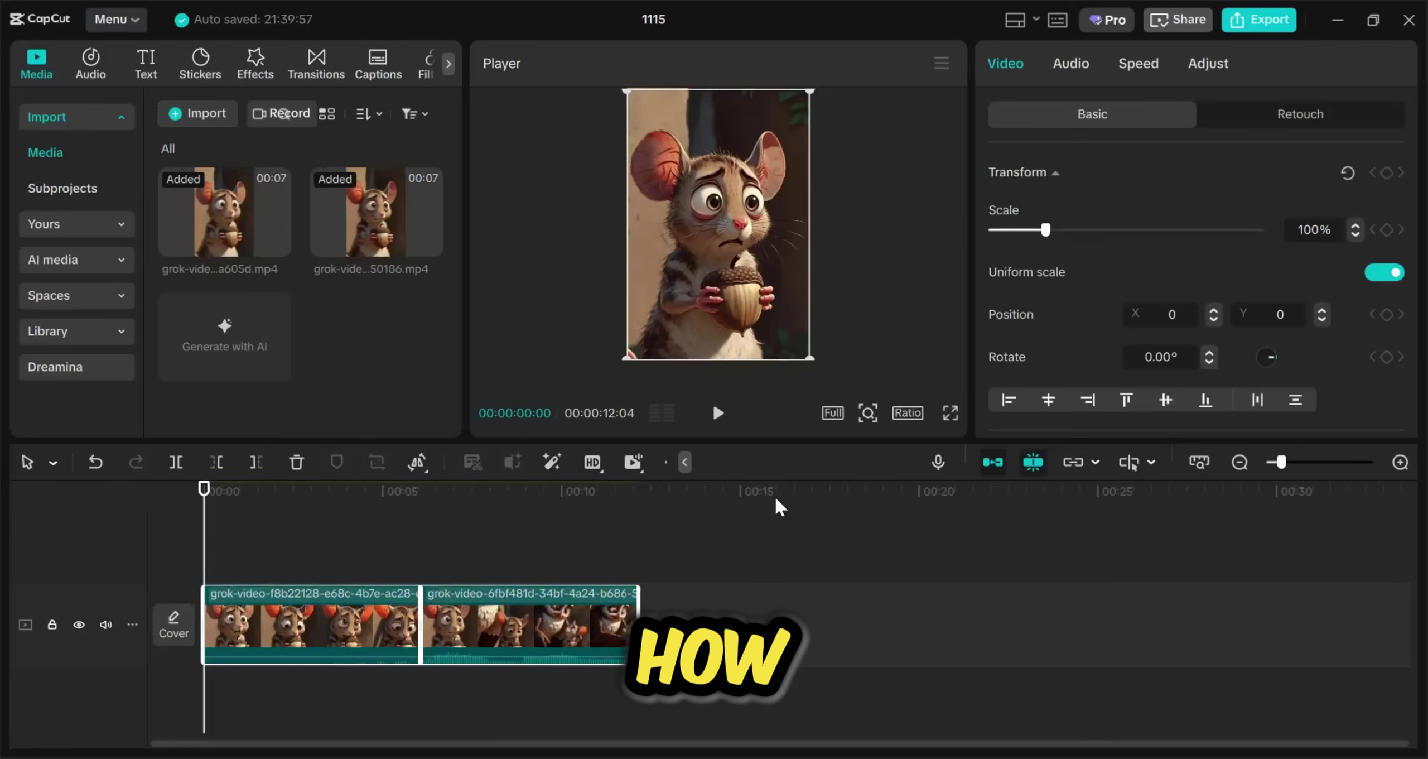
pyautogui.scroll(2, 636, 570)
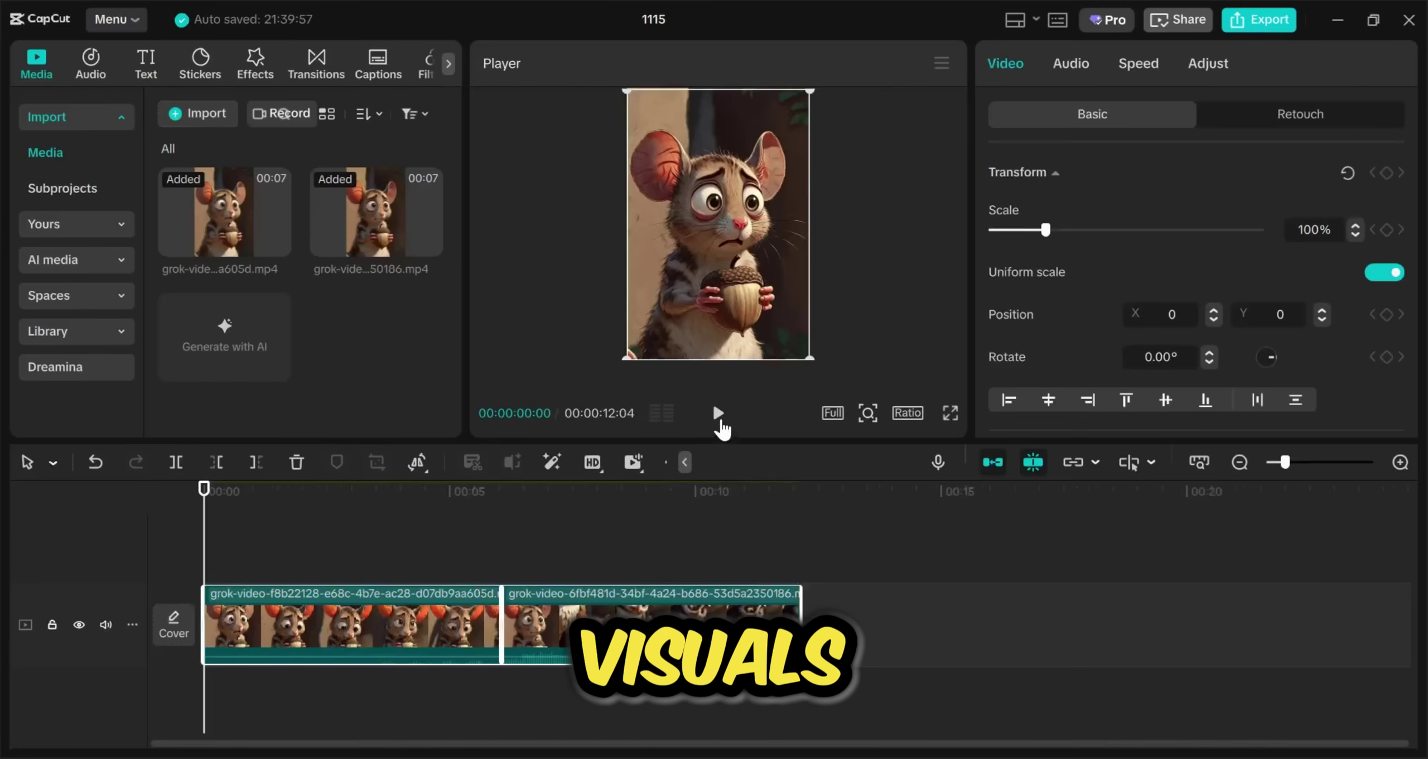
pyautogui.click(718, 412)
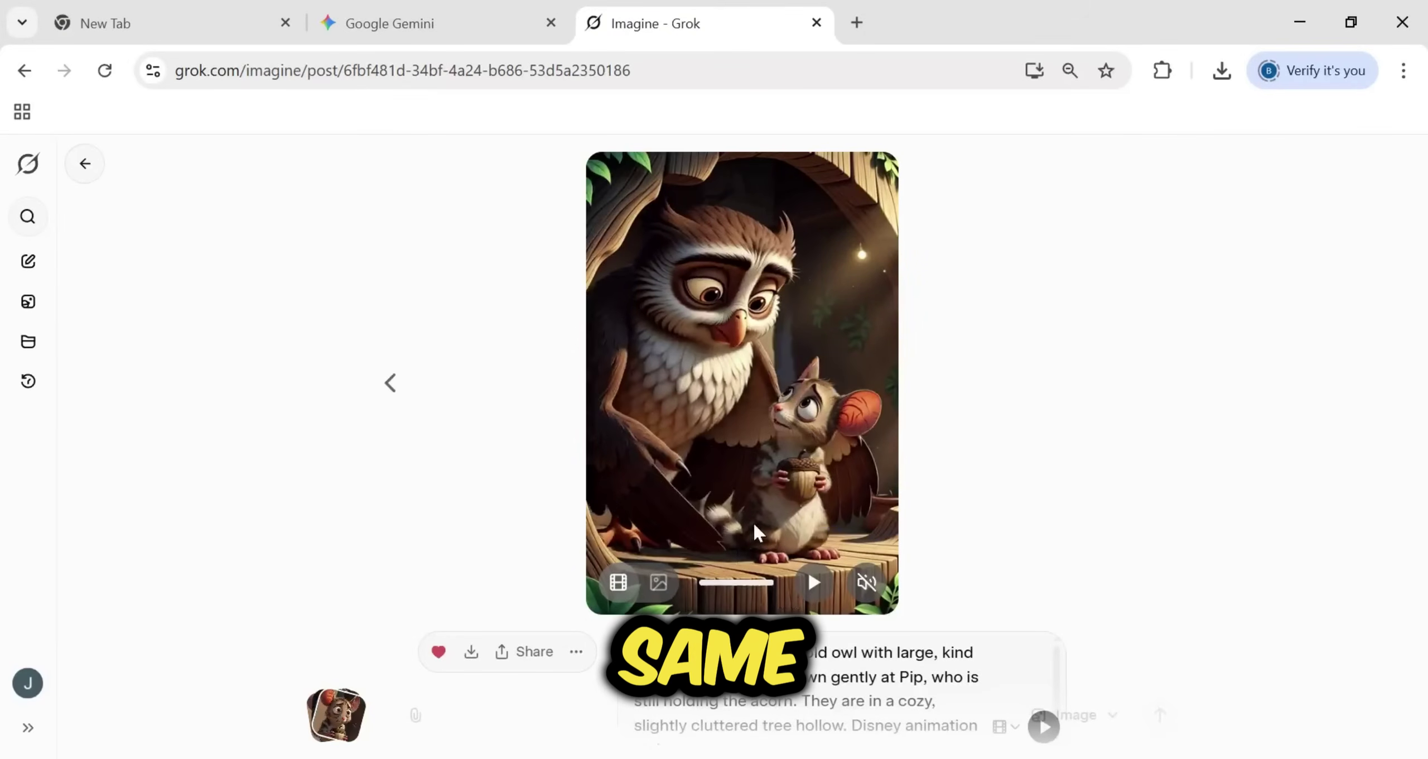
# Pause the Professor Hoot video at its last frame and copy that frame.
pyautogui.click(814, 582)
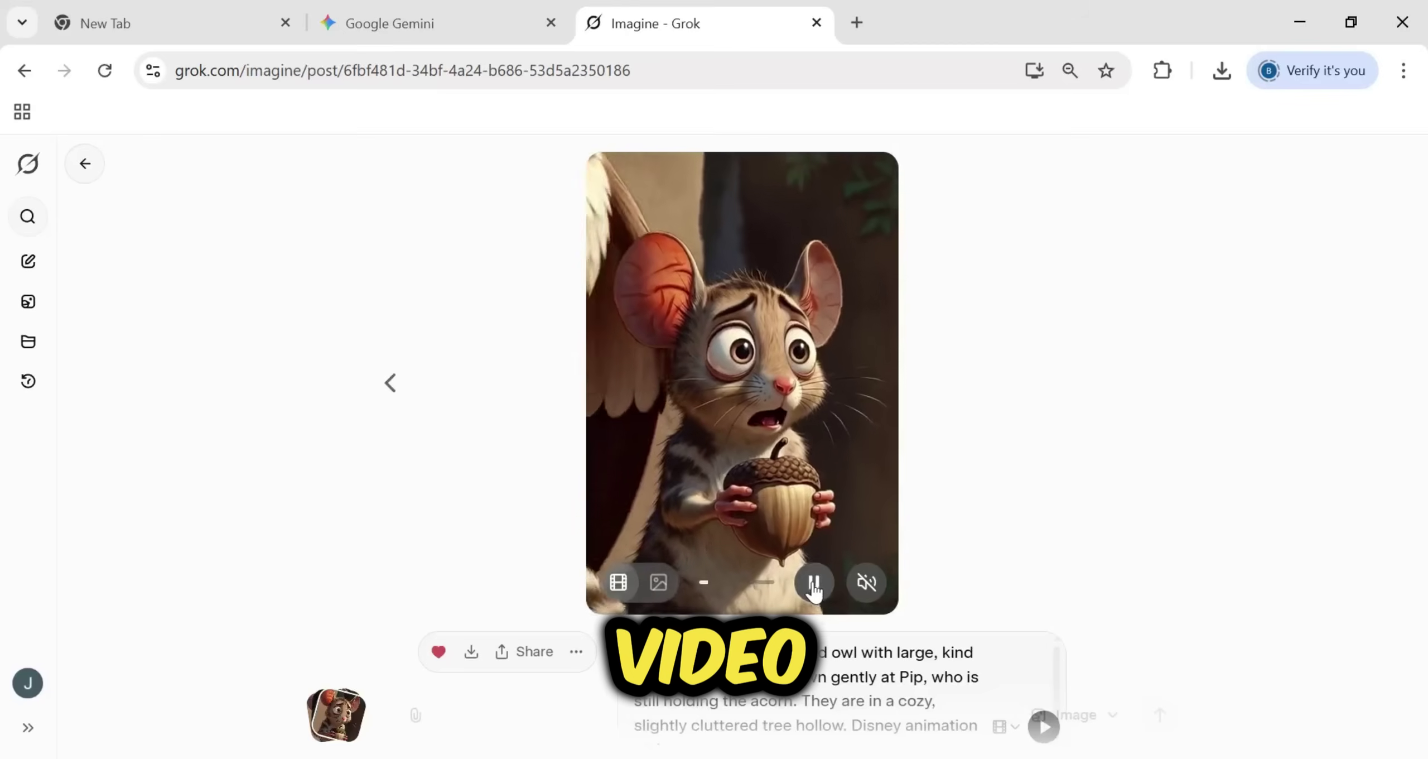
pyautogui.click(814, 582)
pyautogui.moveTo(744, 594); pyautogui.dragTo(785, 585)
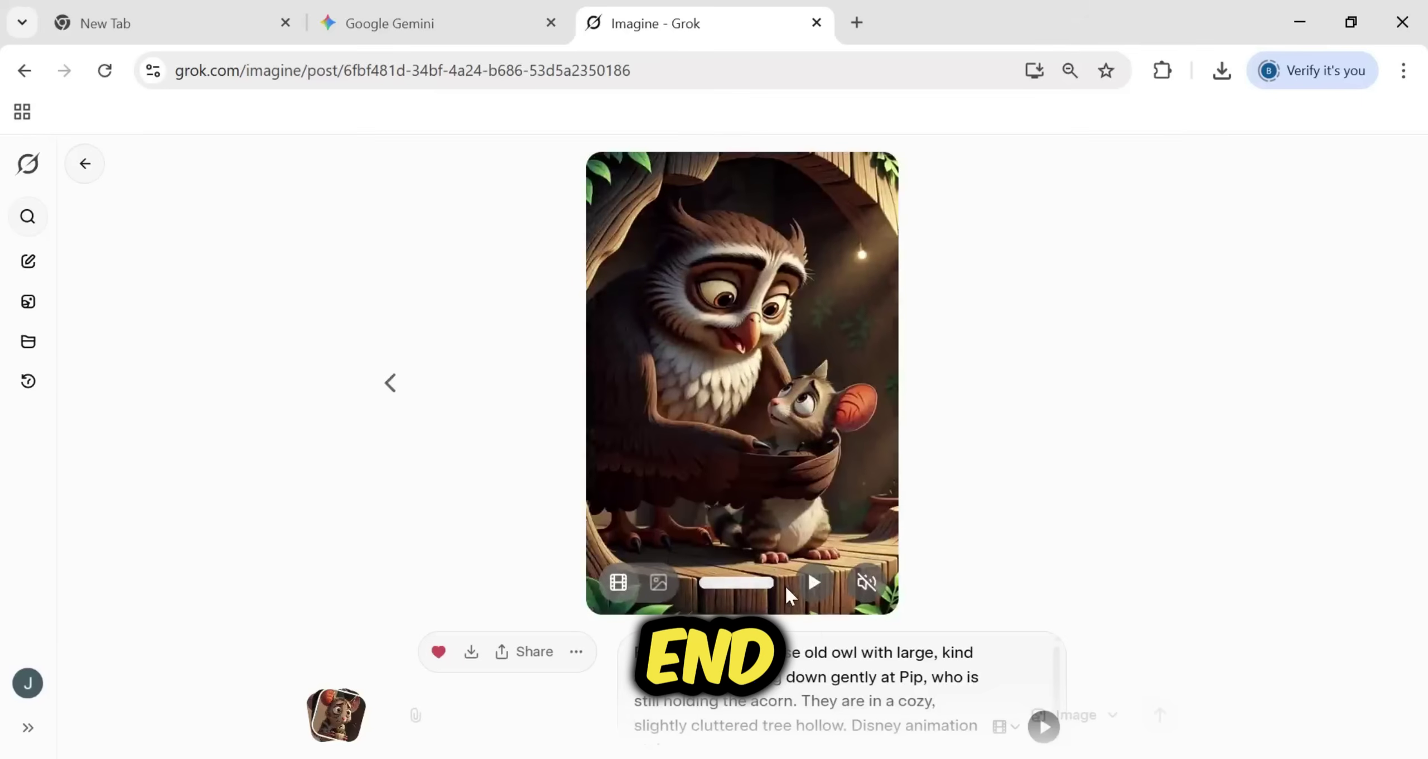
pyautogui.rightClick(715, 388)
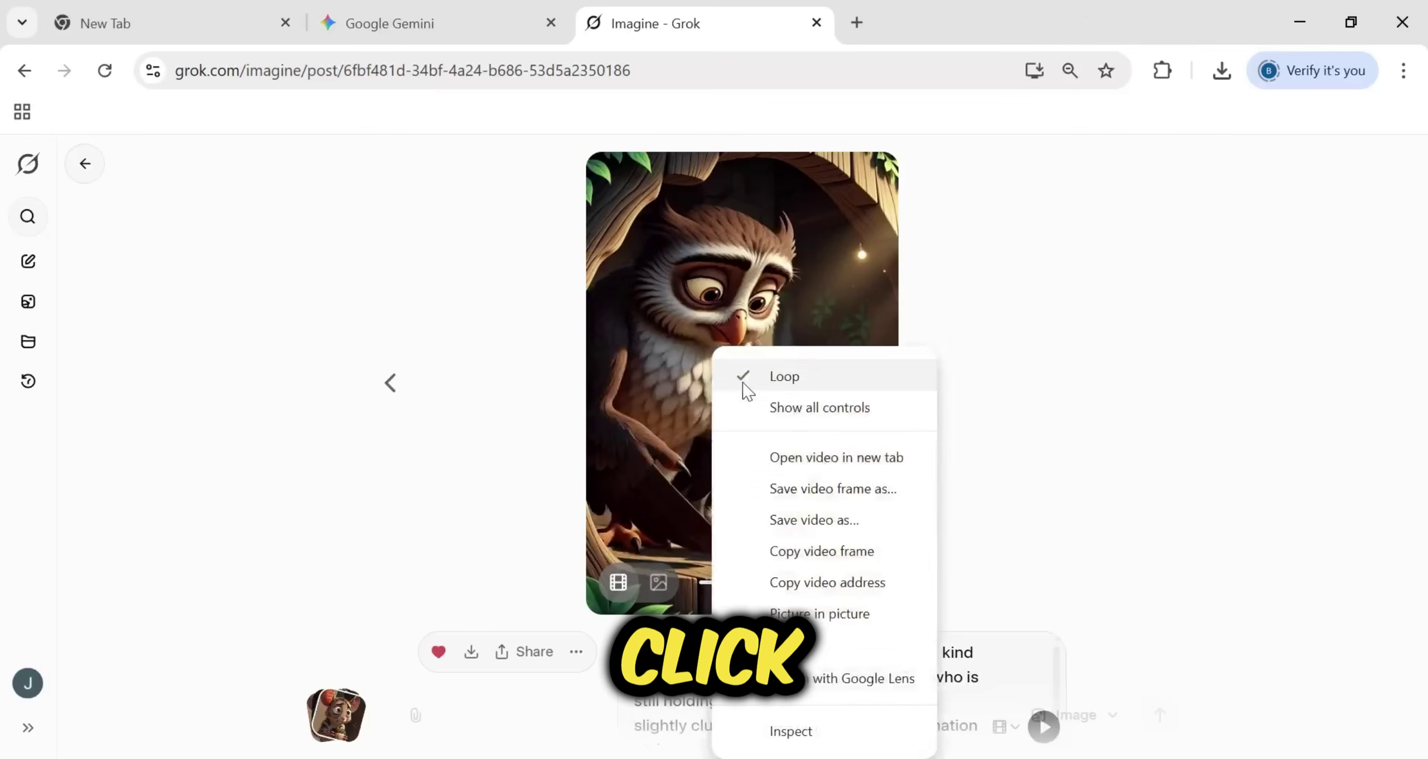
pyautogui.click(822, 552)
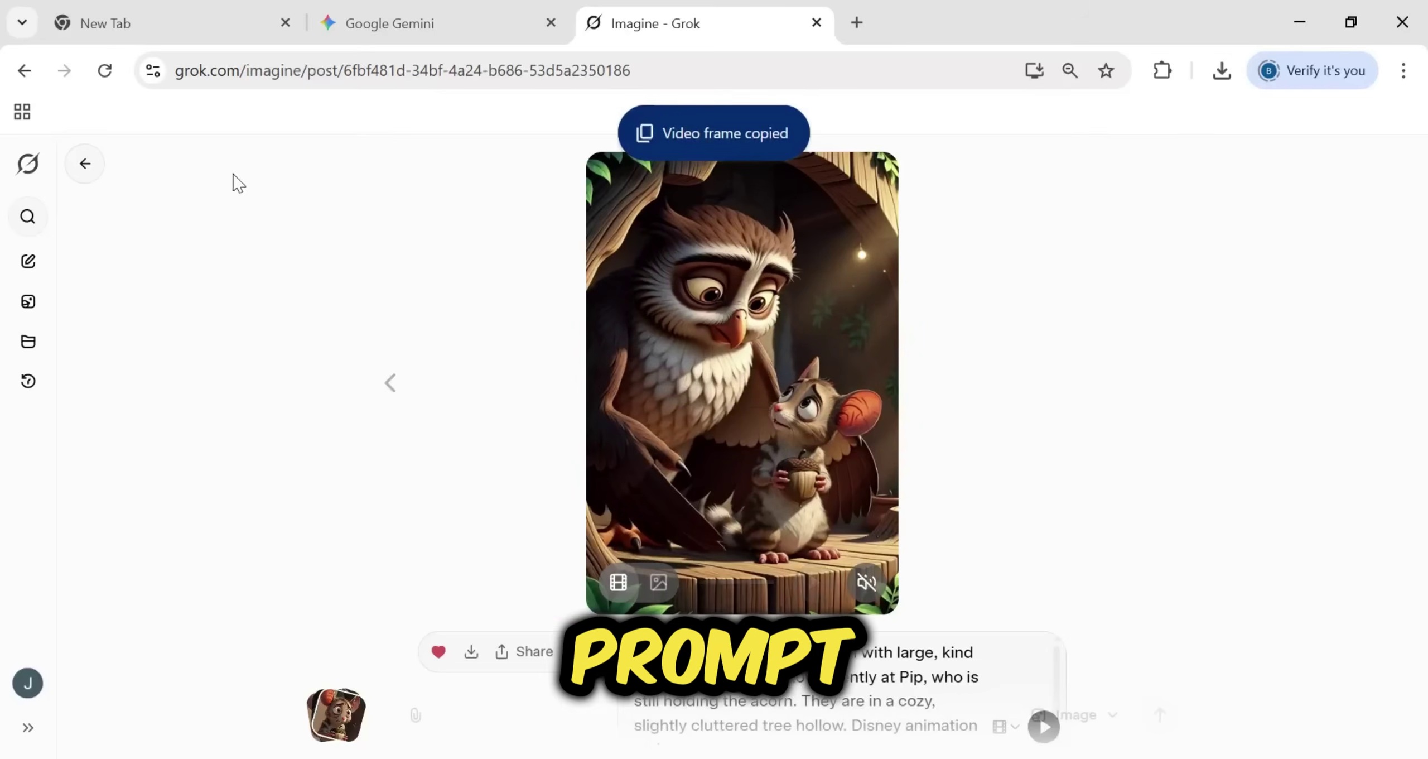
# Paste the copied owl frame into Type to imagine to start a new post.
pyautogui.click(87, 165)
pyautogui.click(539, 724)
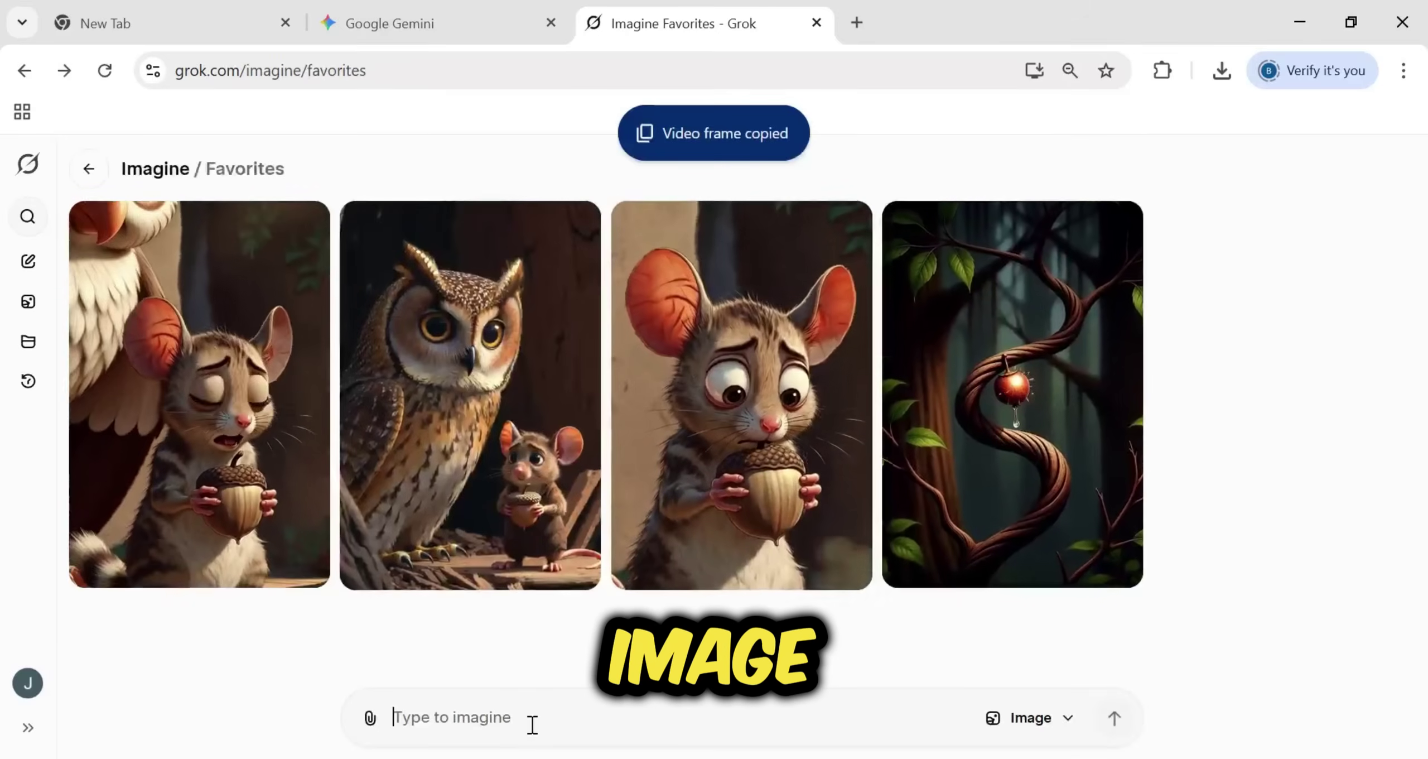
pyautogui.hotkey('ctrl', 'v')
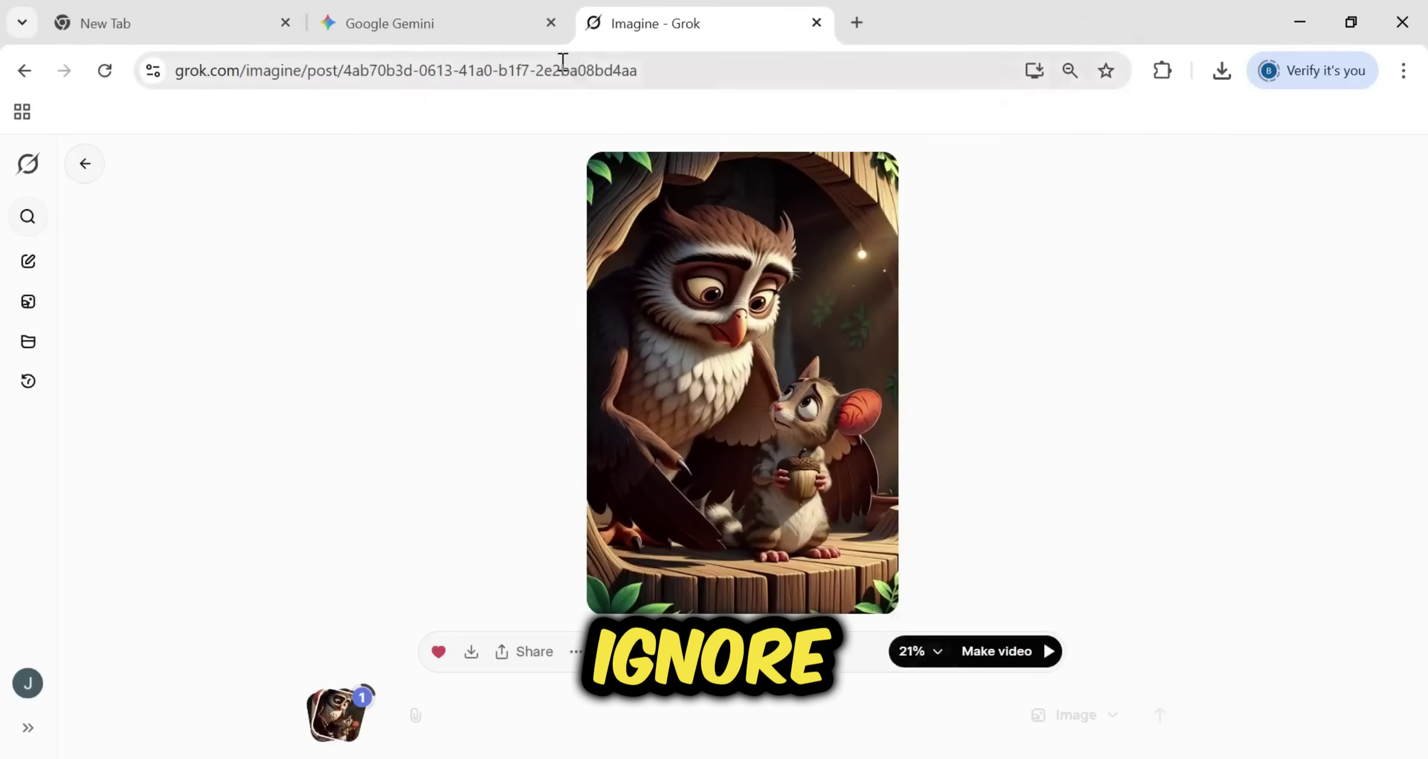
# Select the third Gemini prompt, about Pip nodding, and return to the Grok owl post.
pyautogui.click(433, 20)
pyautogui.scroll(-2, 445, 354)
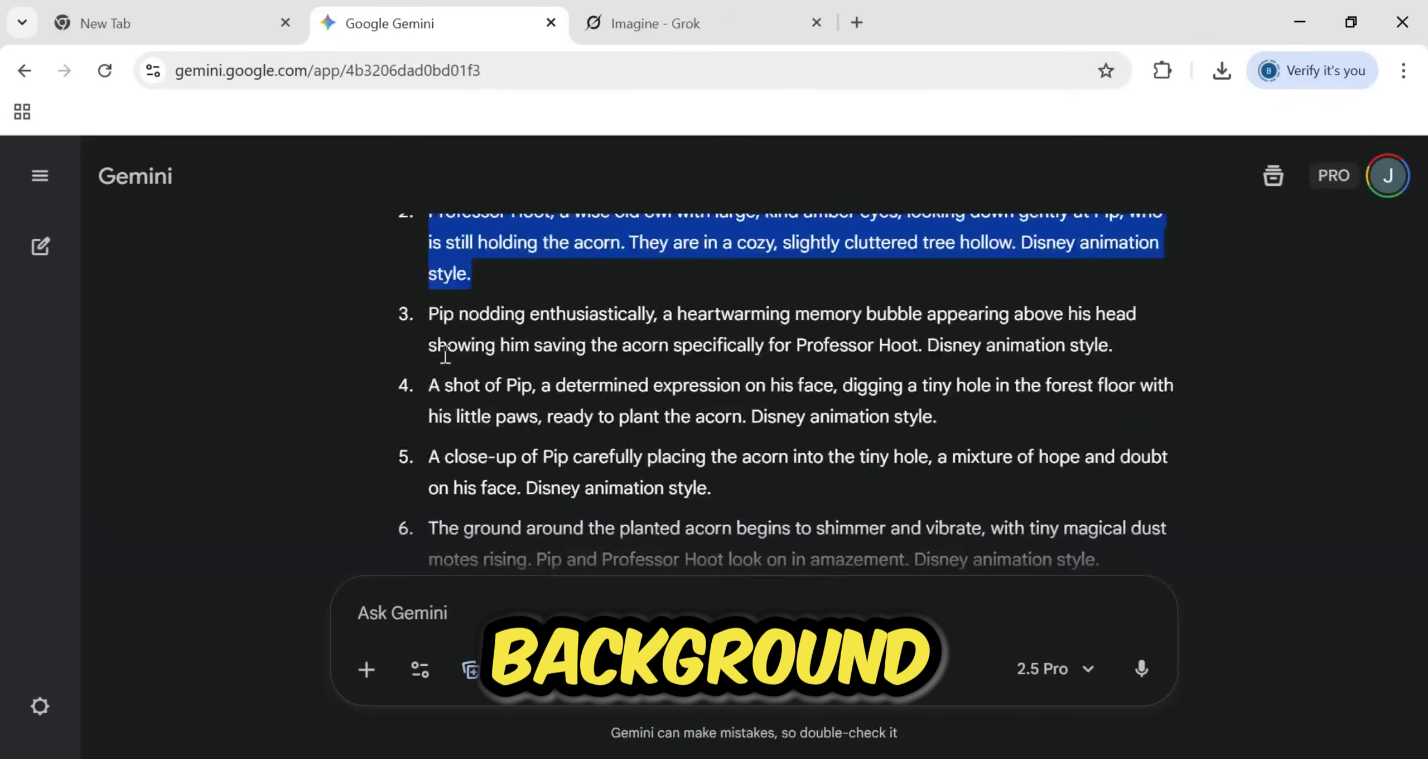
pyautogui.moveTo(430, 312); pyautogui.dragTo(1049, 339)
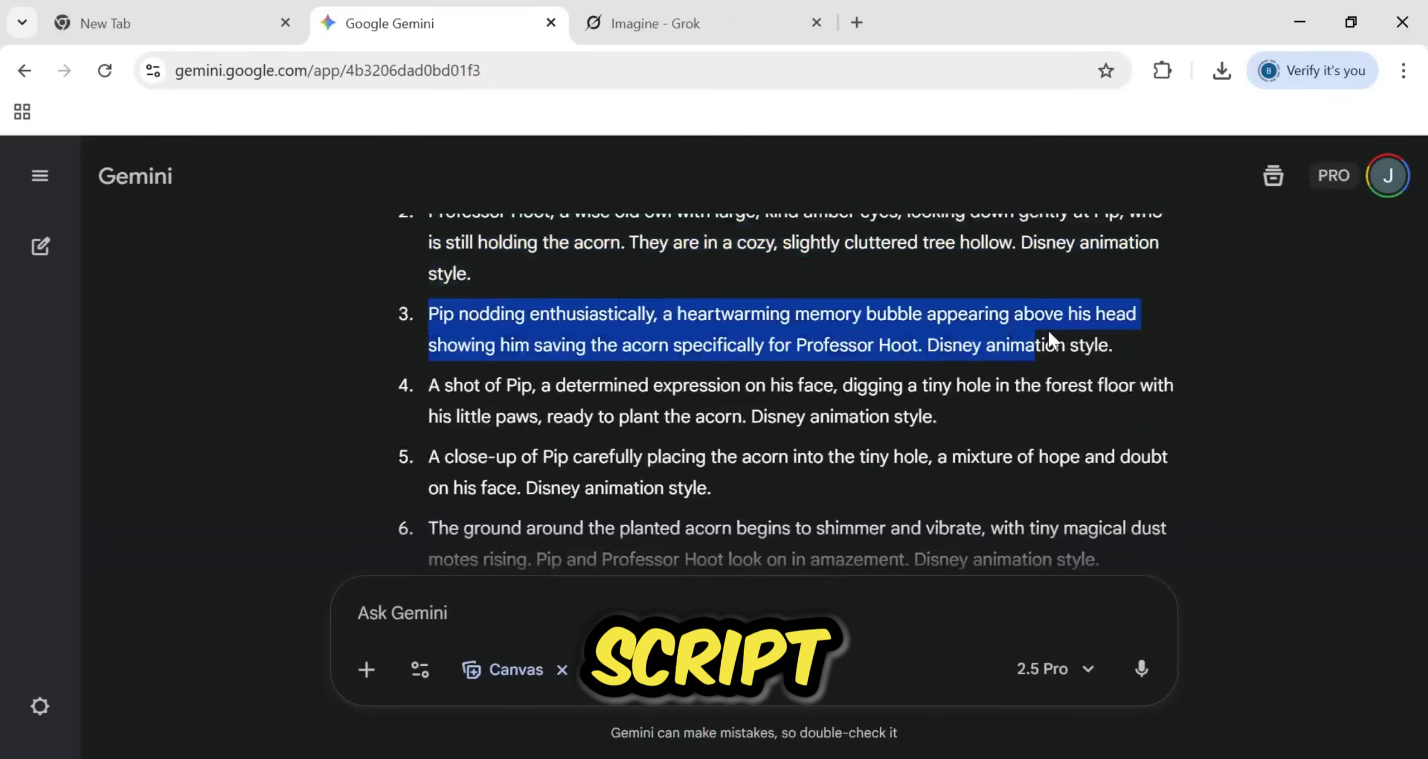
pyautogui.hotkey('ctrl', 'Tab')
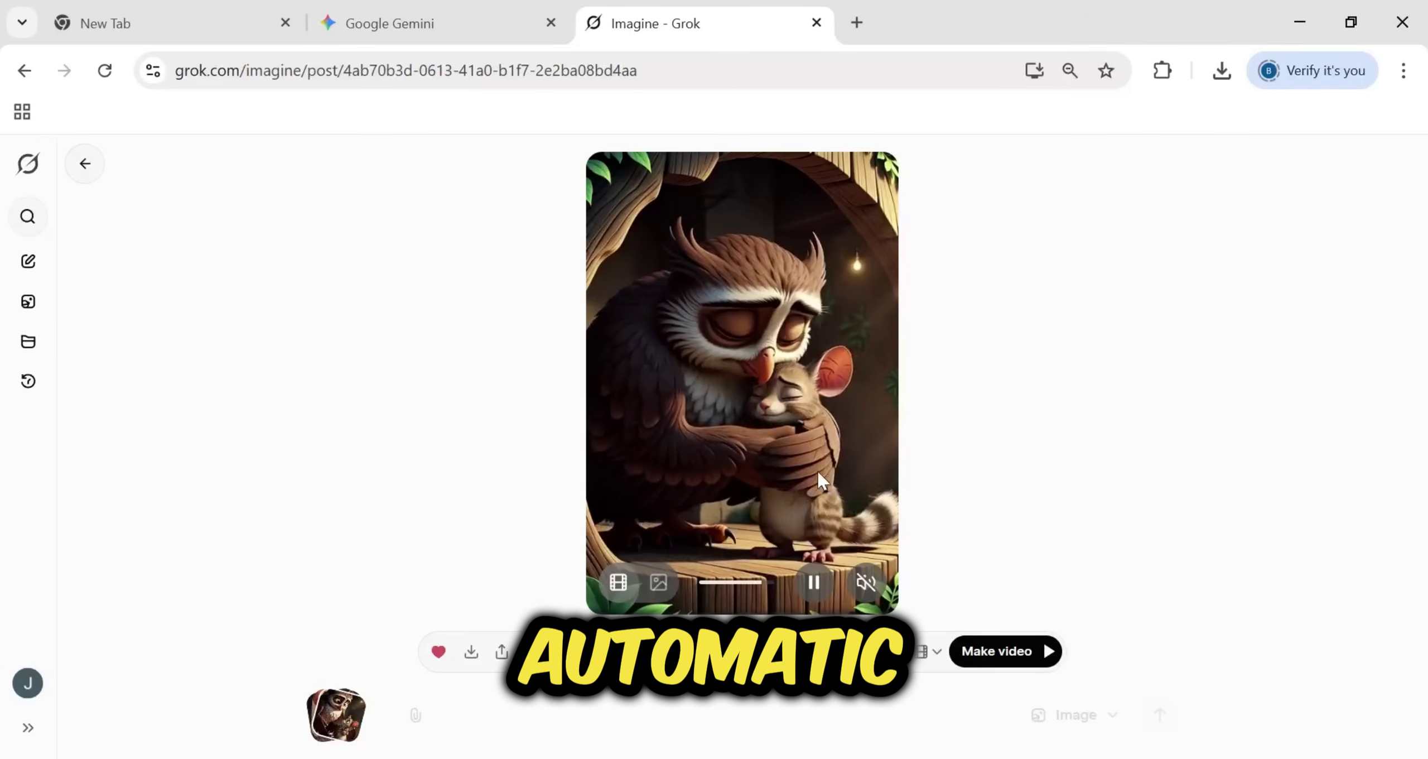
# Paste the Pip nodding prompt on the still owl image, generate the video and download it.
pyautogui.click(815, 584)
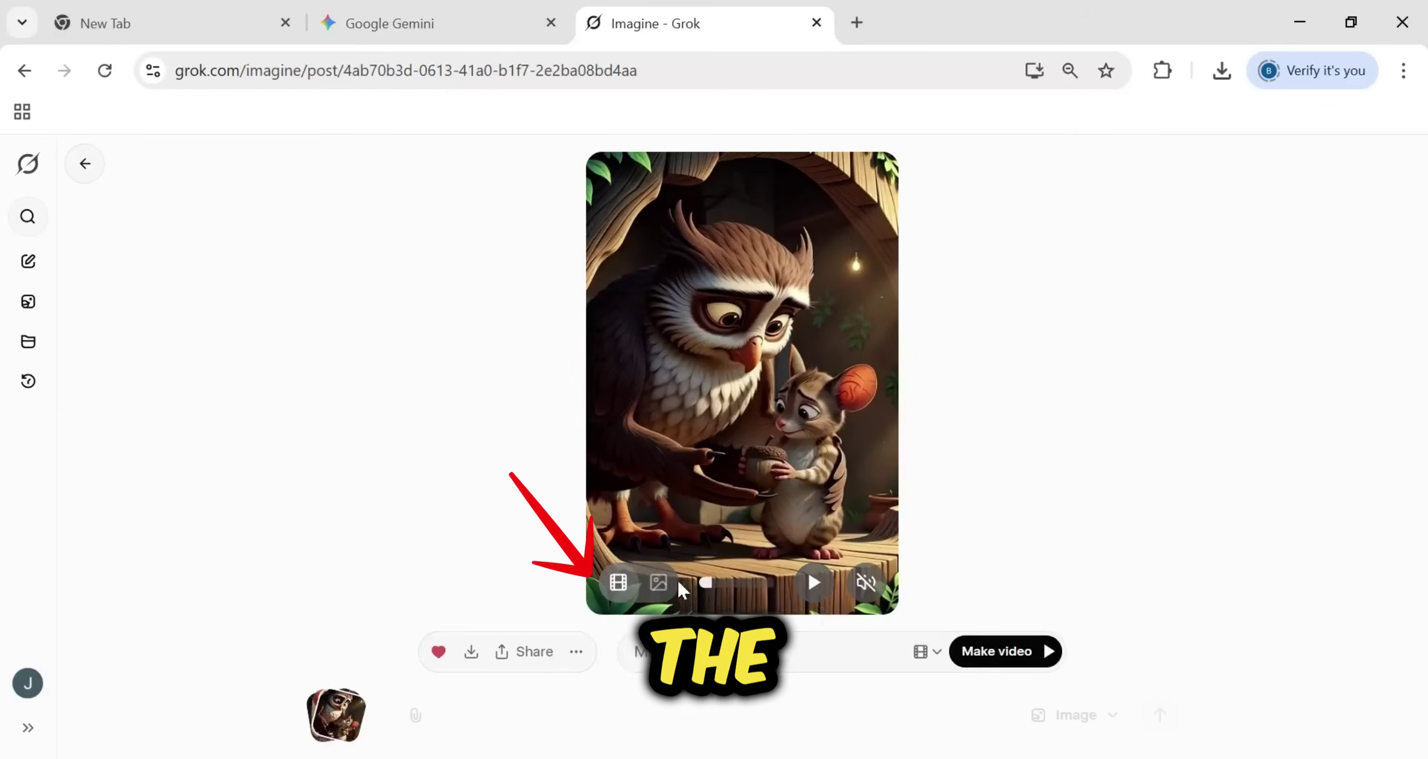
pyautogui.click(659, 582)
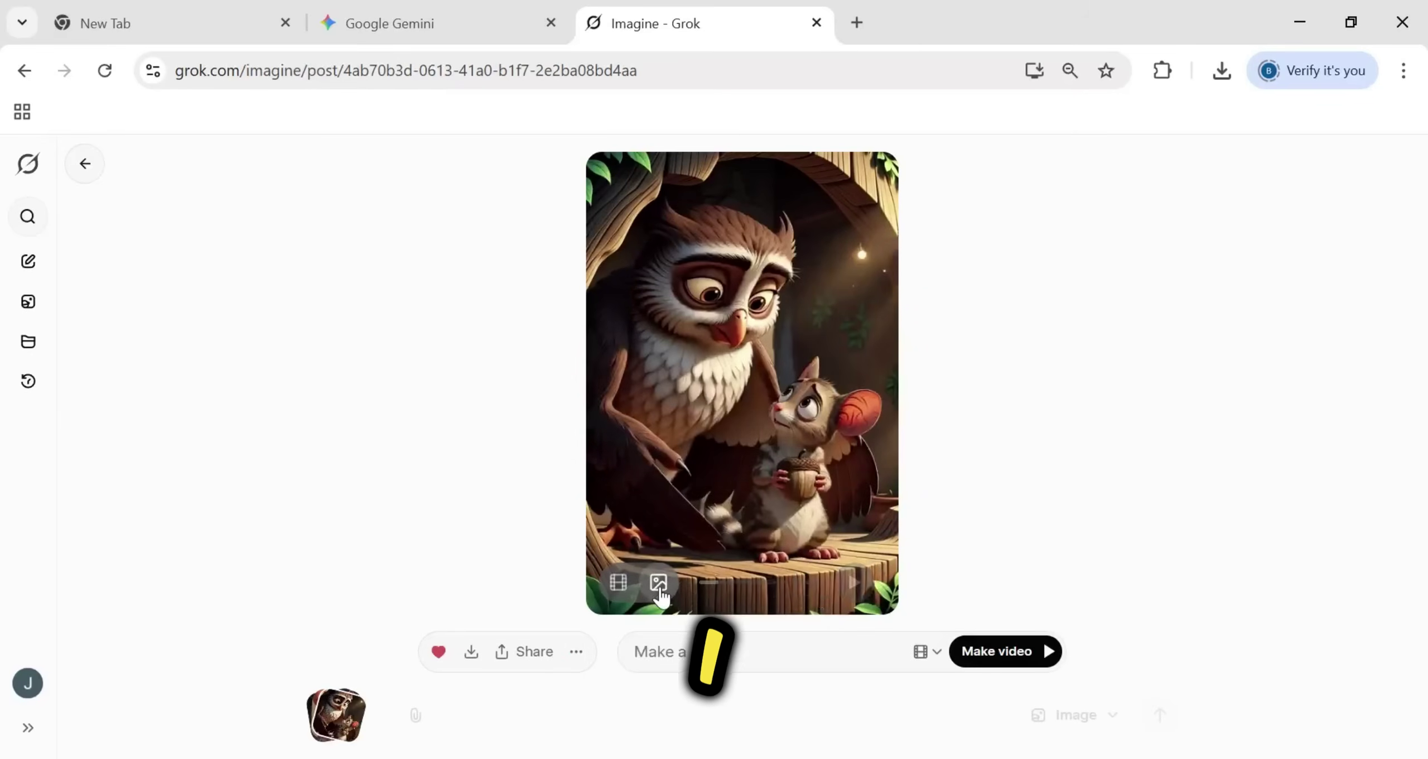
pyautogui.hotkey('ctrl', 'v')
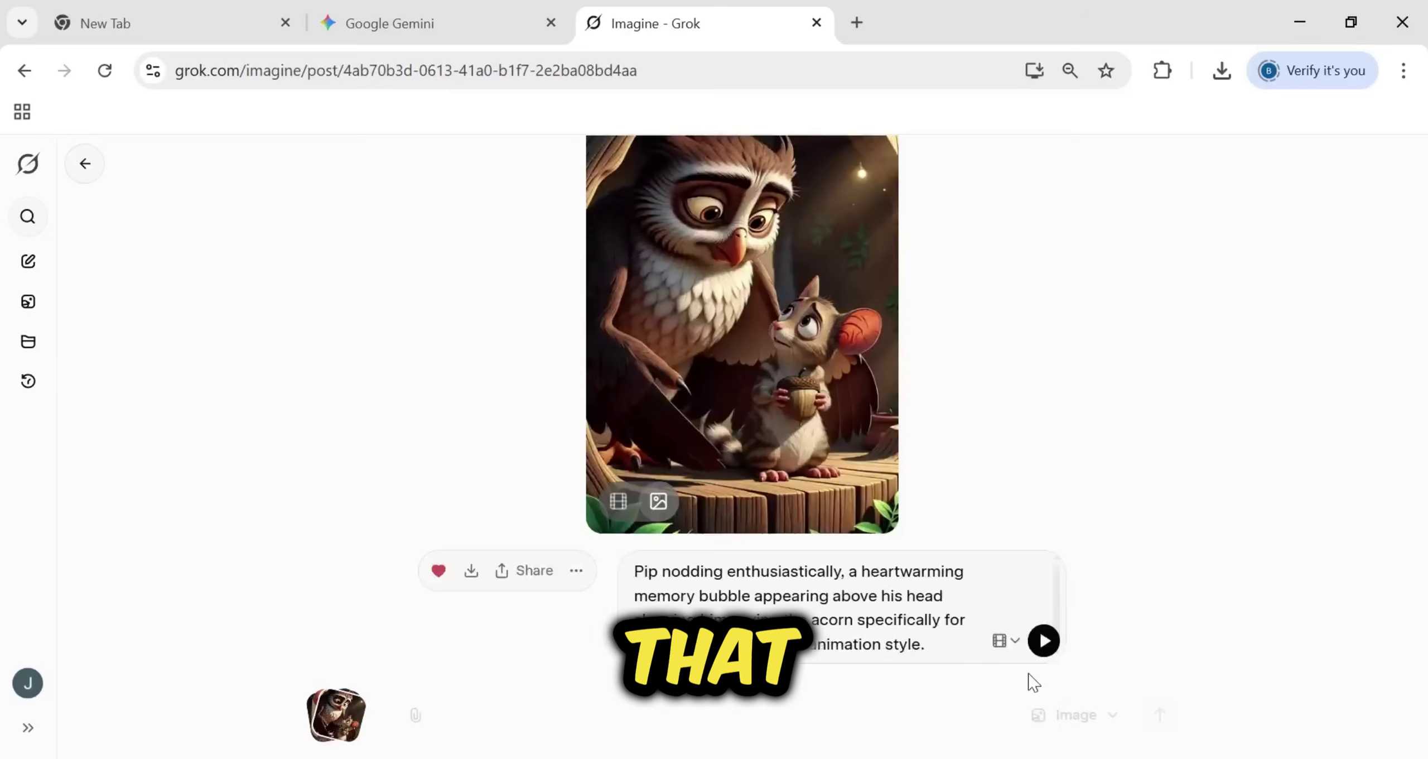
pyautogui.click(1042, 643)
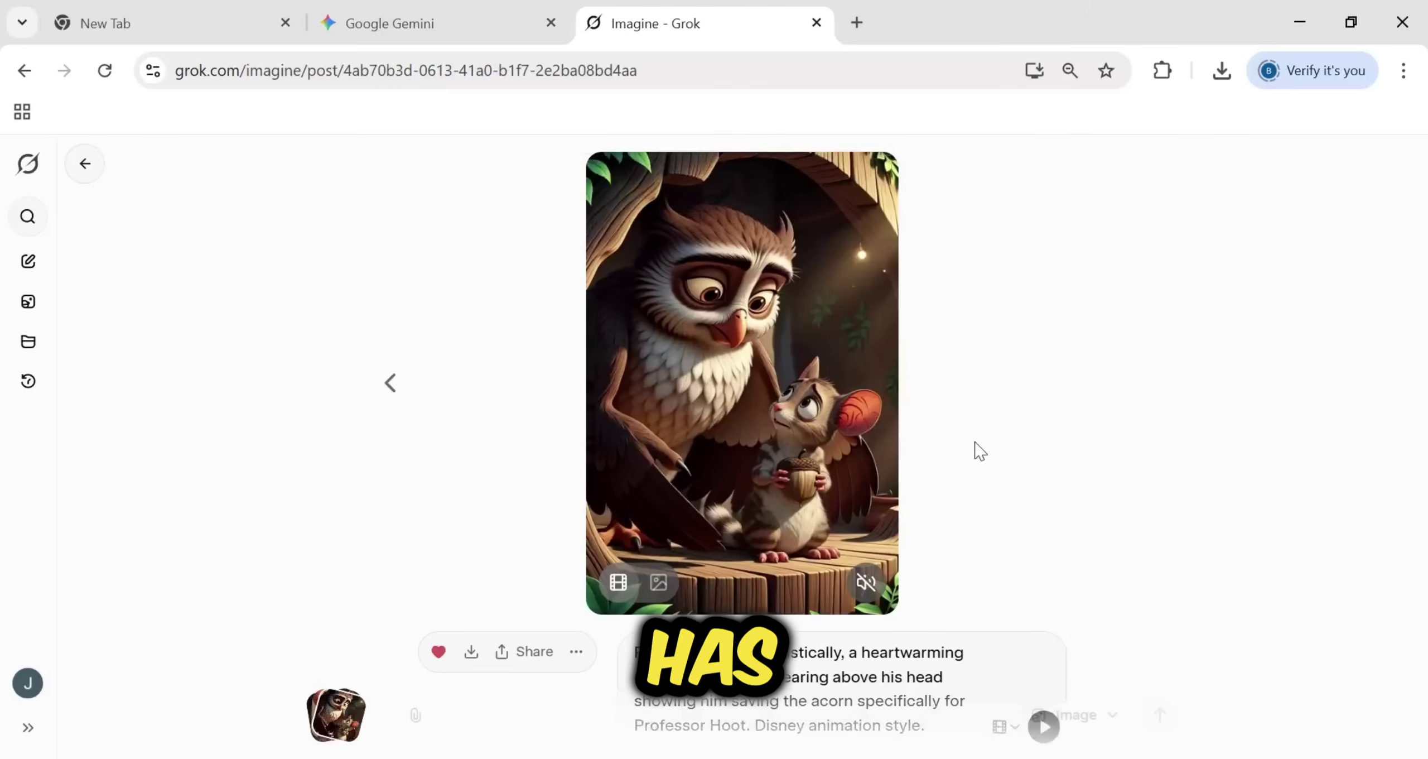
pyautogui.moveTo(810, 436)
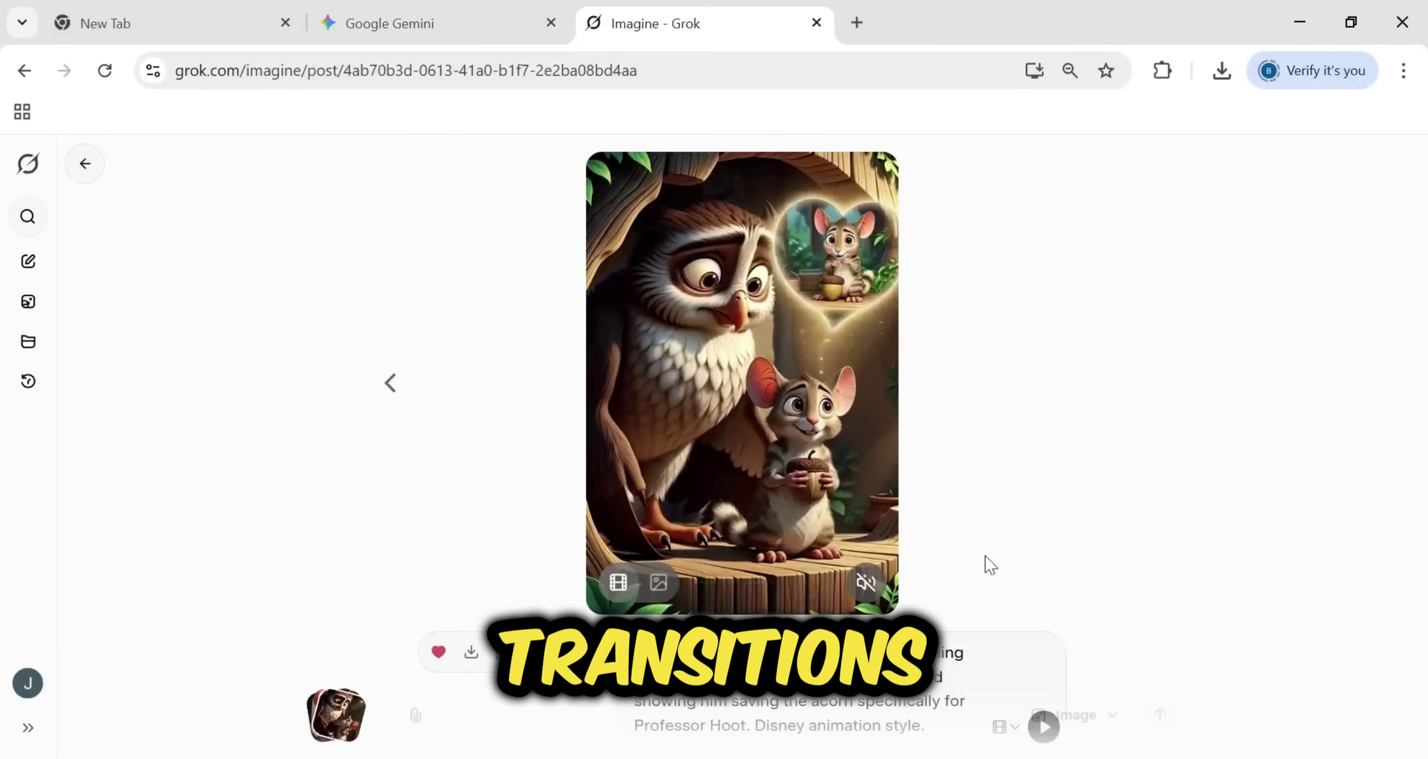
pyautogui.click(471, 652)
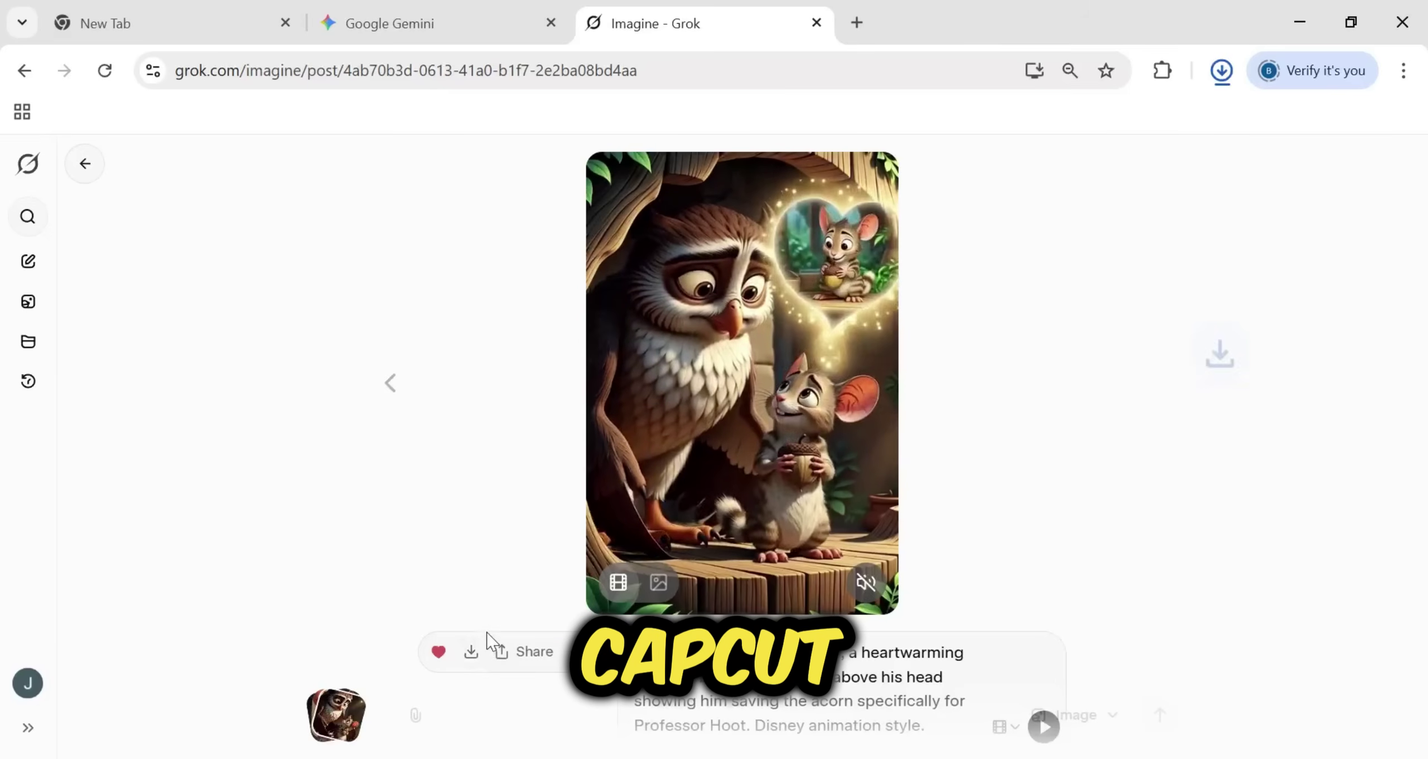
# Drag the downloaded owl clip into CapCut, move it to the main track's end and play from there.
pyautogui.click(1160, 127)
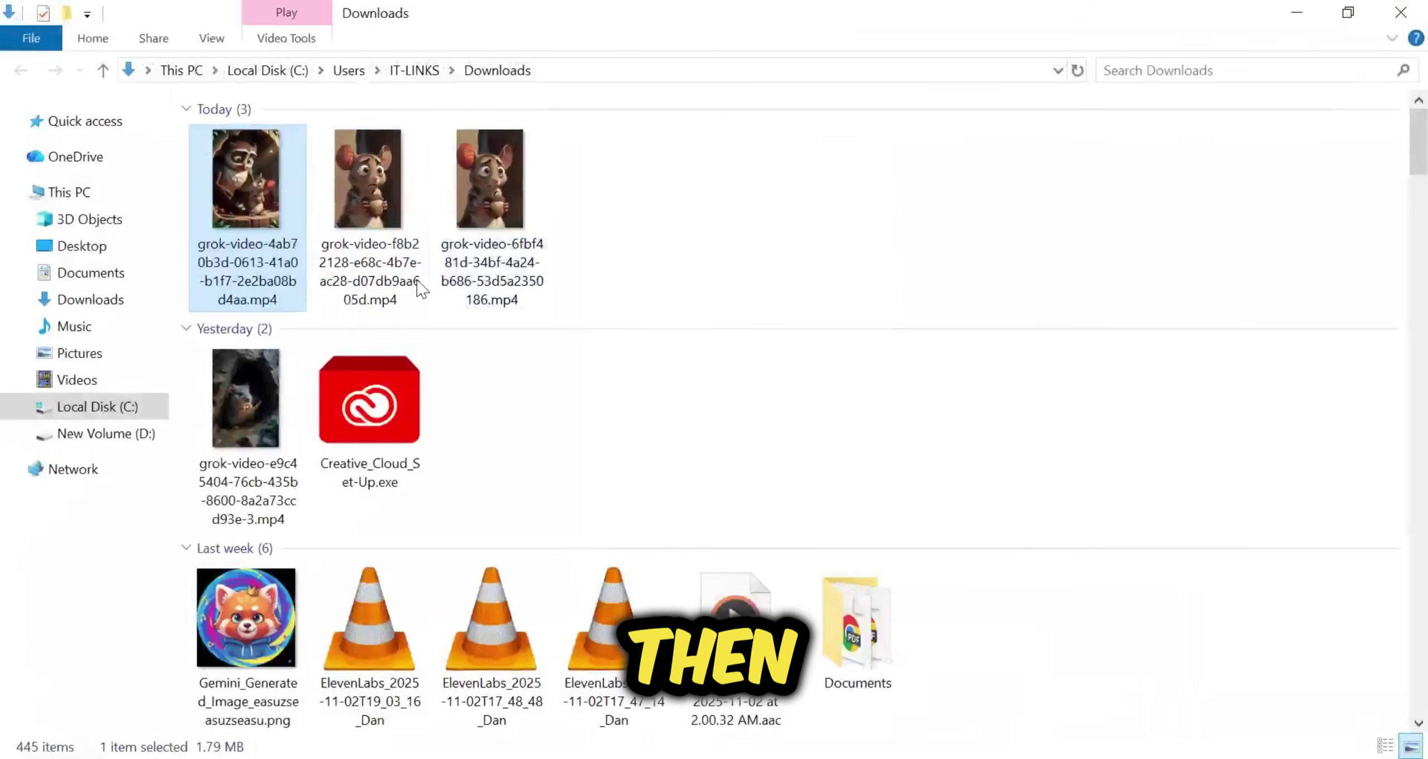
pyautogui.moveTo(854, 685)
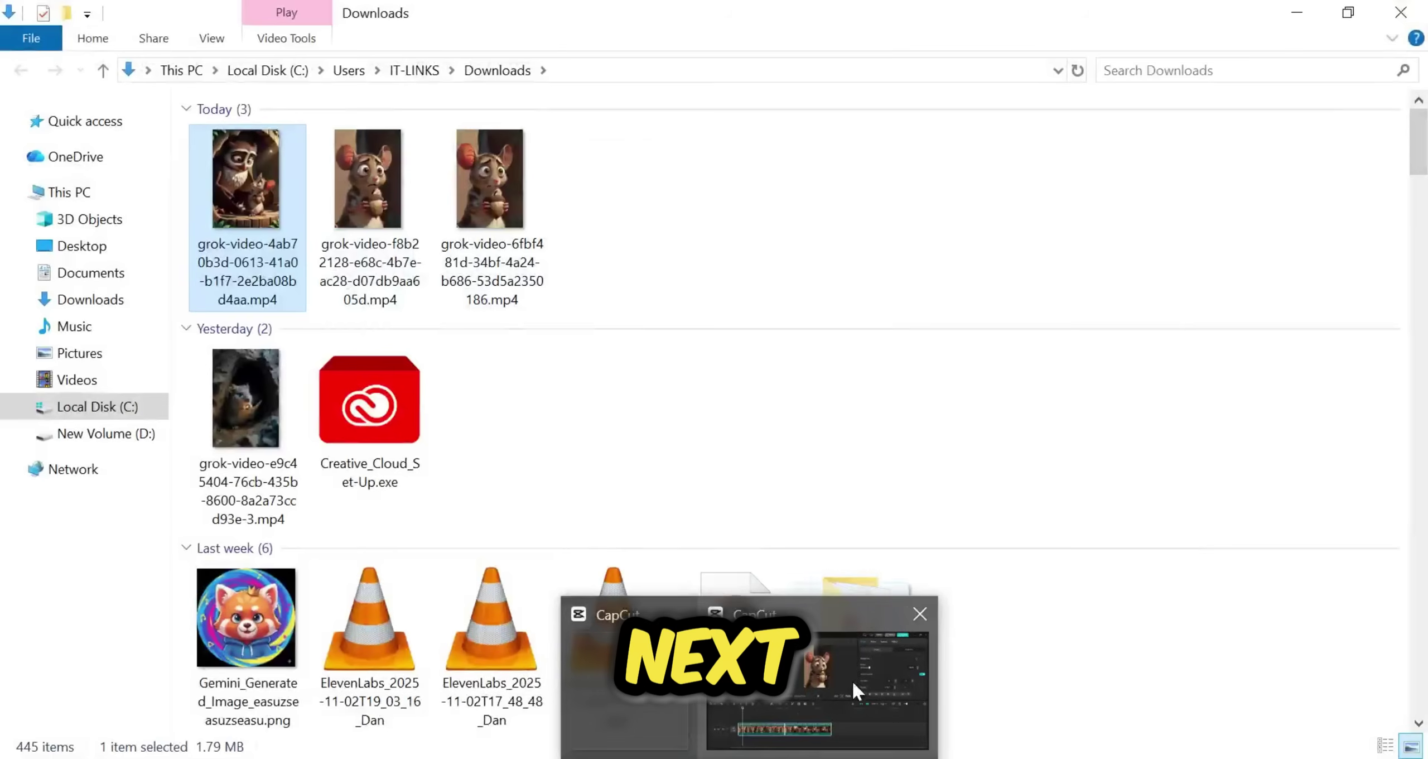
pyautogui.moveTo(852, 679); pyautogui.dragTo(893, 631)
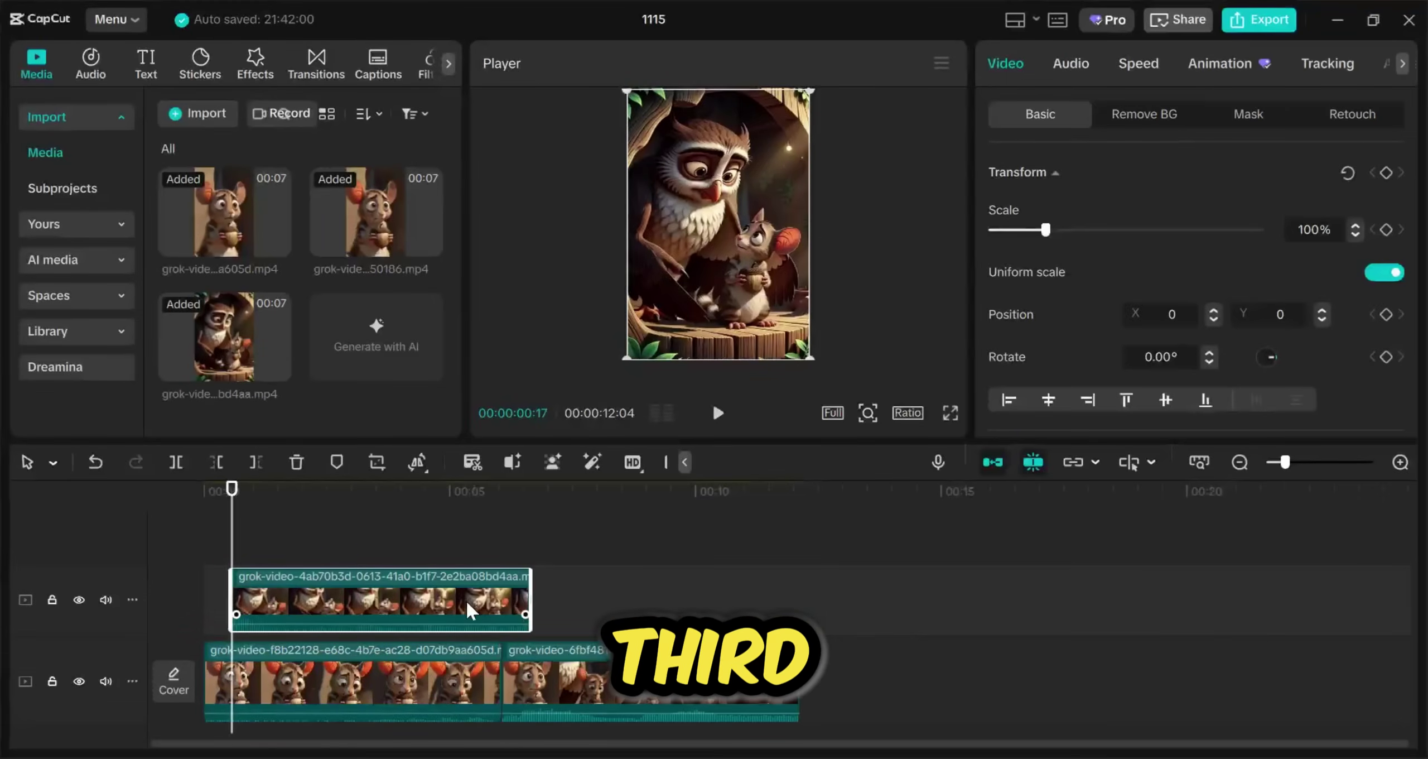
pyautogui.moveTo(471, 611); pyautogui.dragTo(706, 619)
pyautogui.click(702, 565)
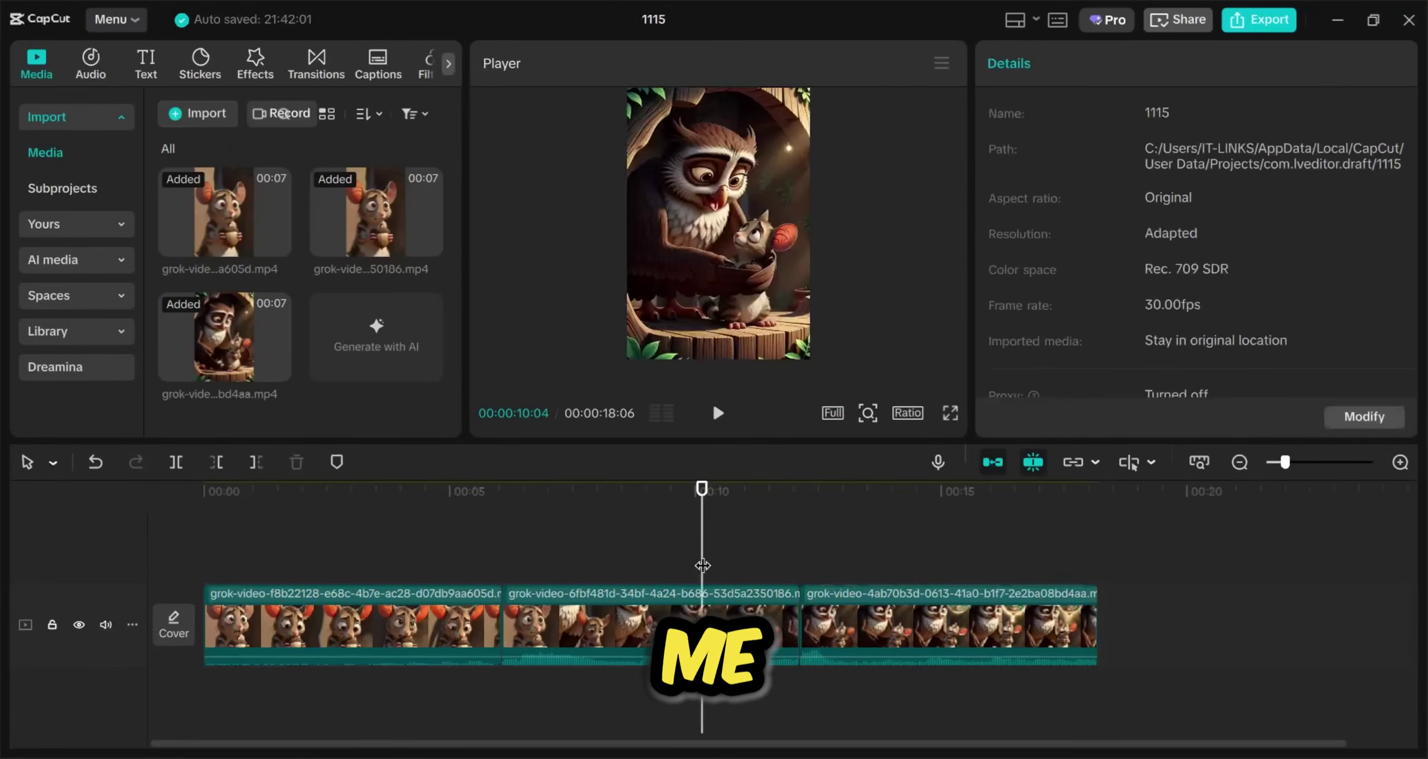
pyautogui.press('space')
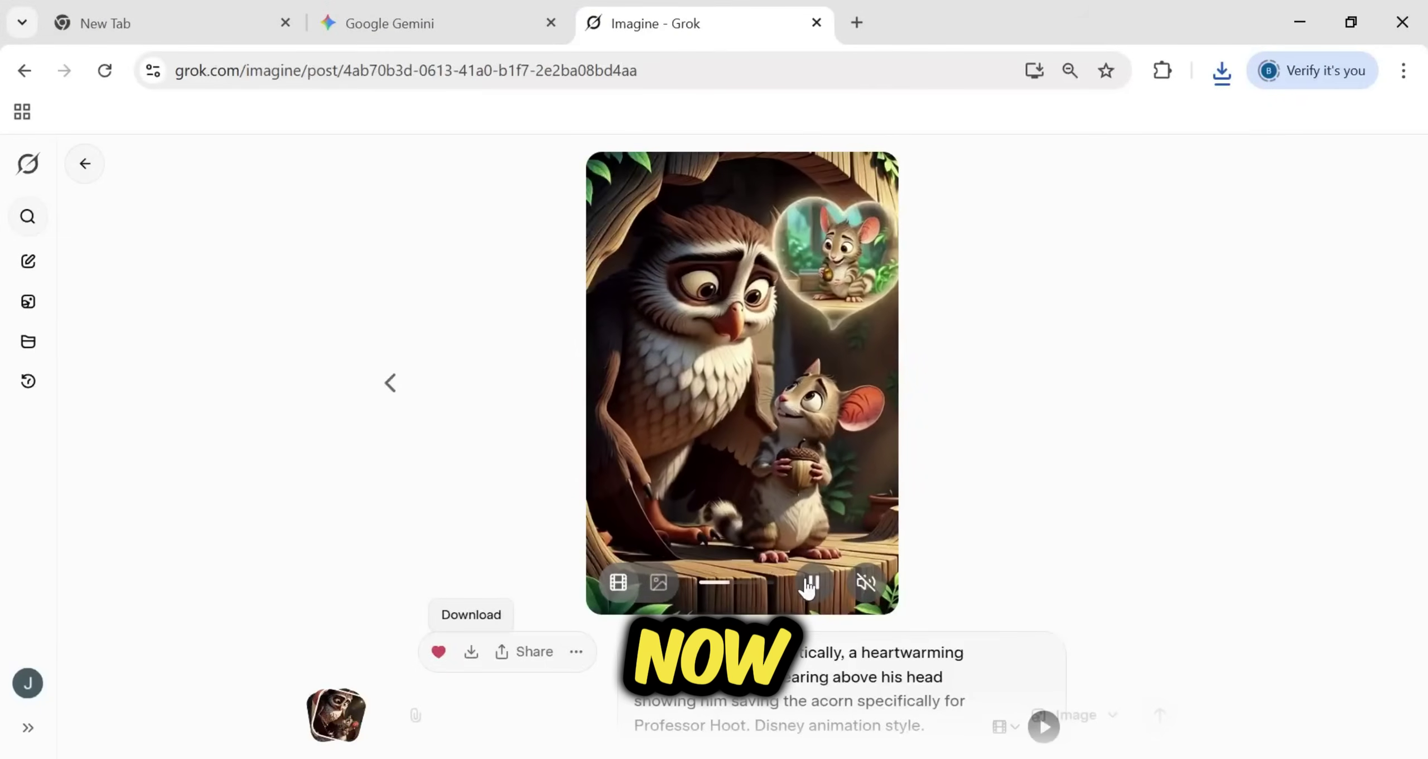
# Pause the owl-and-mouse video at a later moment, copy that frame, and go back to Favorites.
pyautogui.click(811, 583)
pyautogui.click(773, 583)
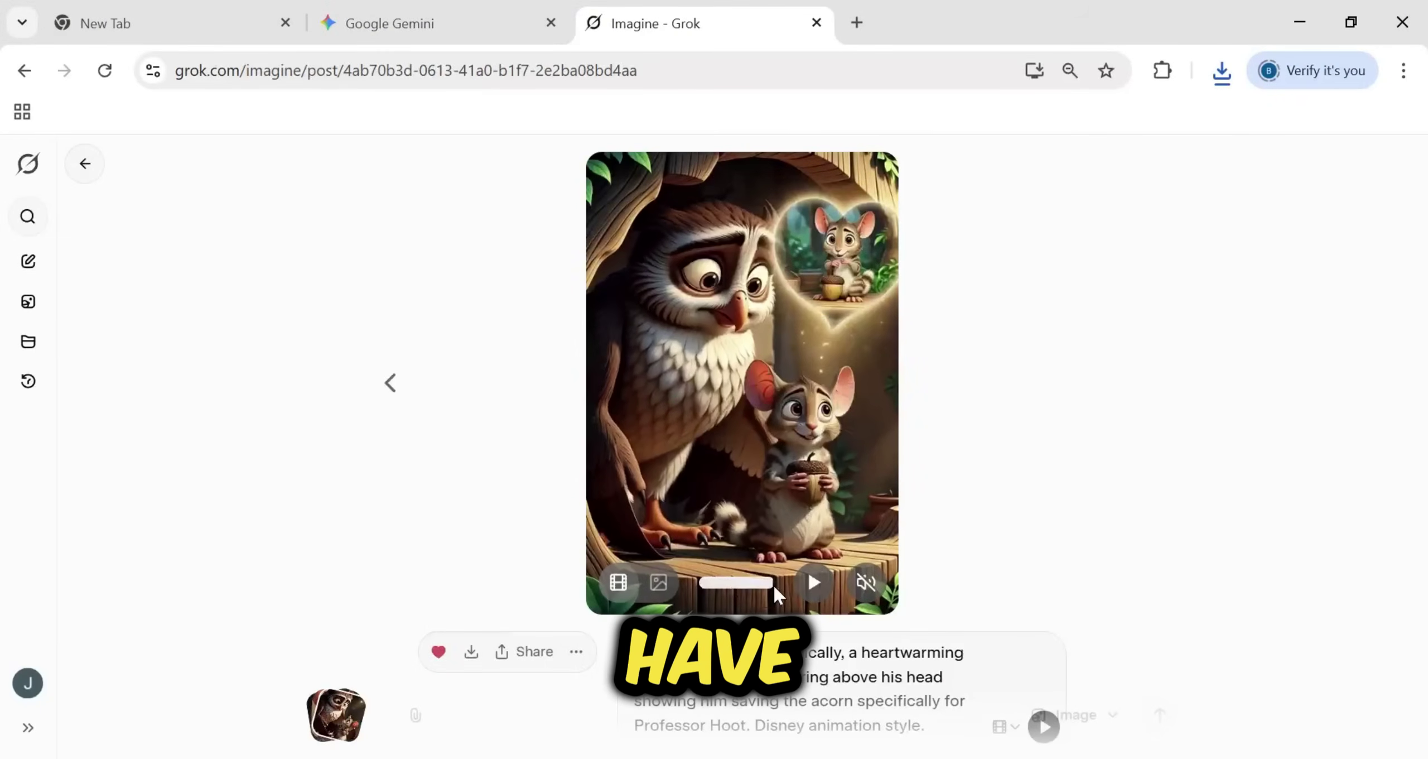
pyautogui.rightClick(779, 584)
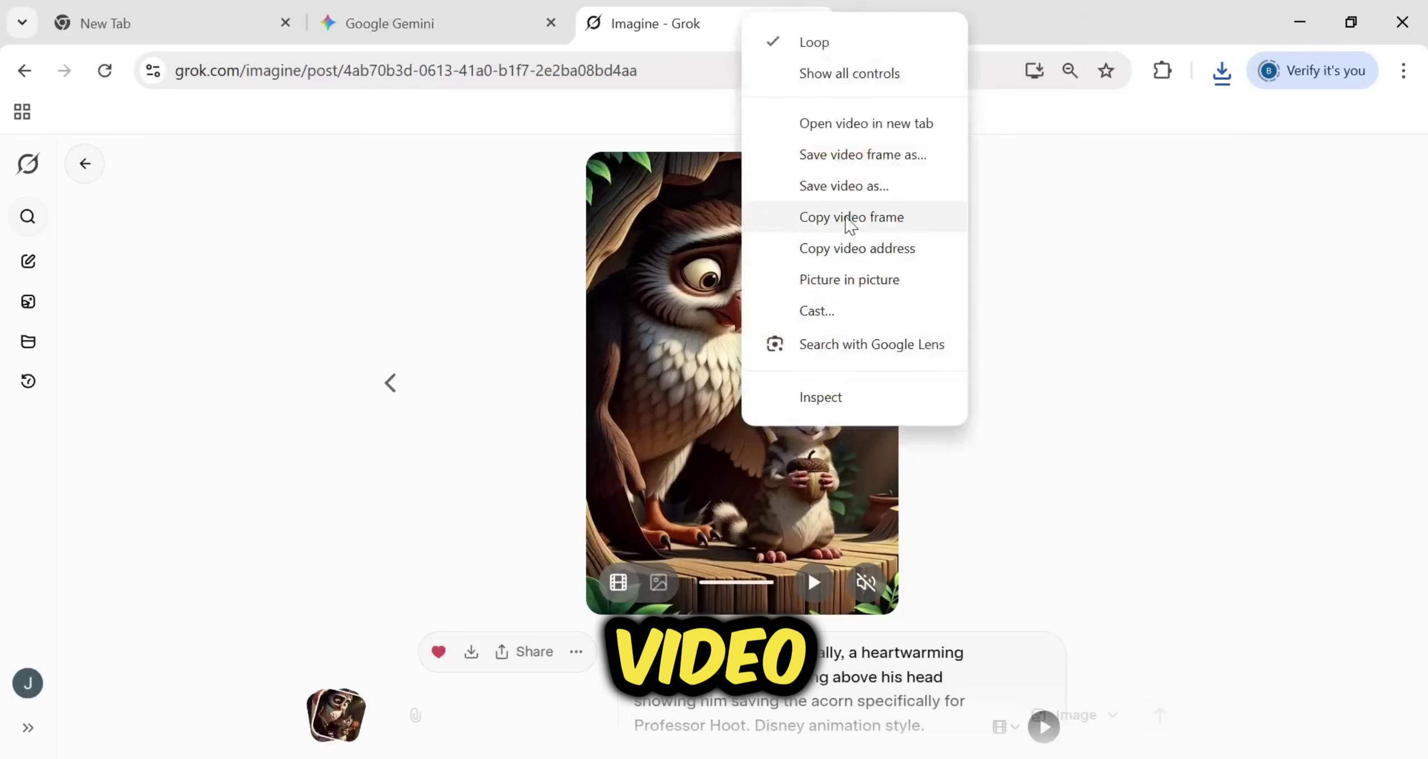
pyautogui.click(847, 219)
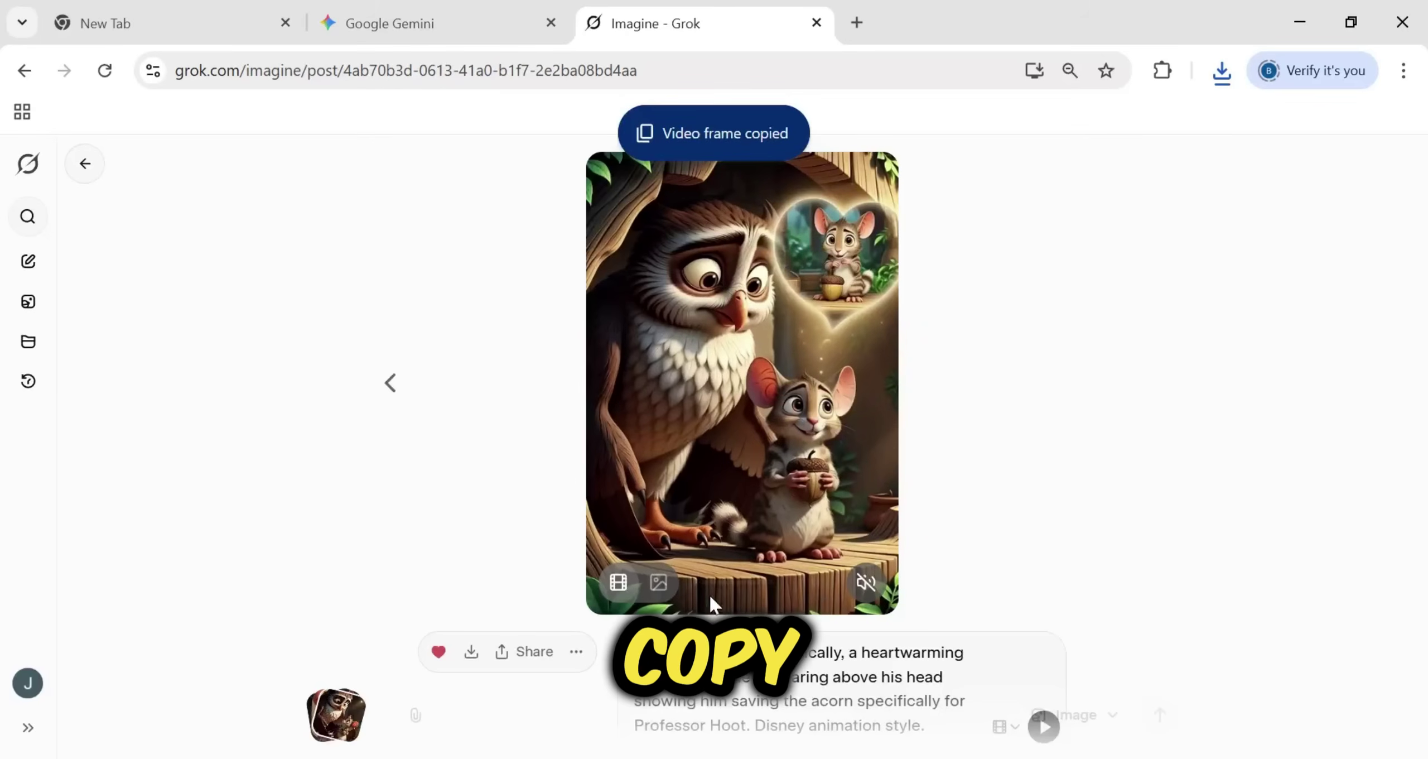
pyautogui.click(89, 163)
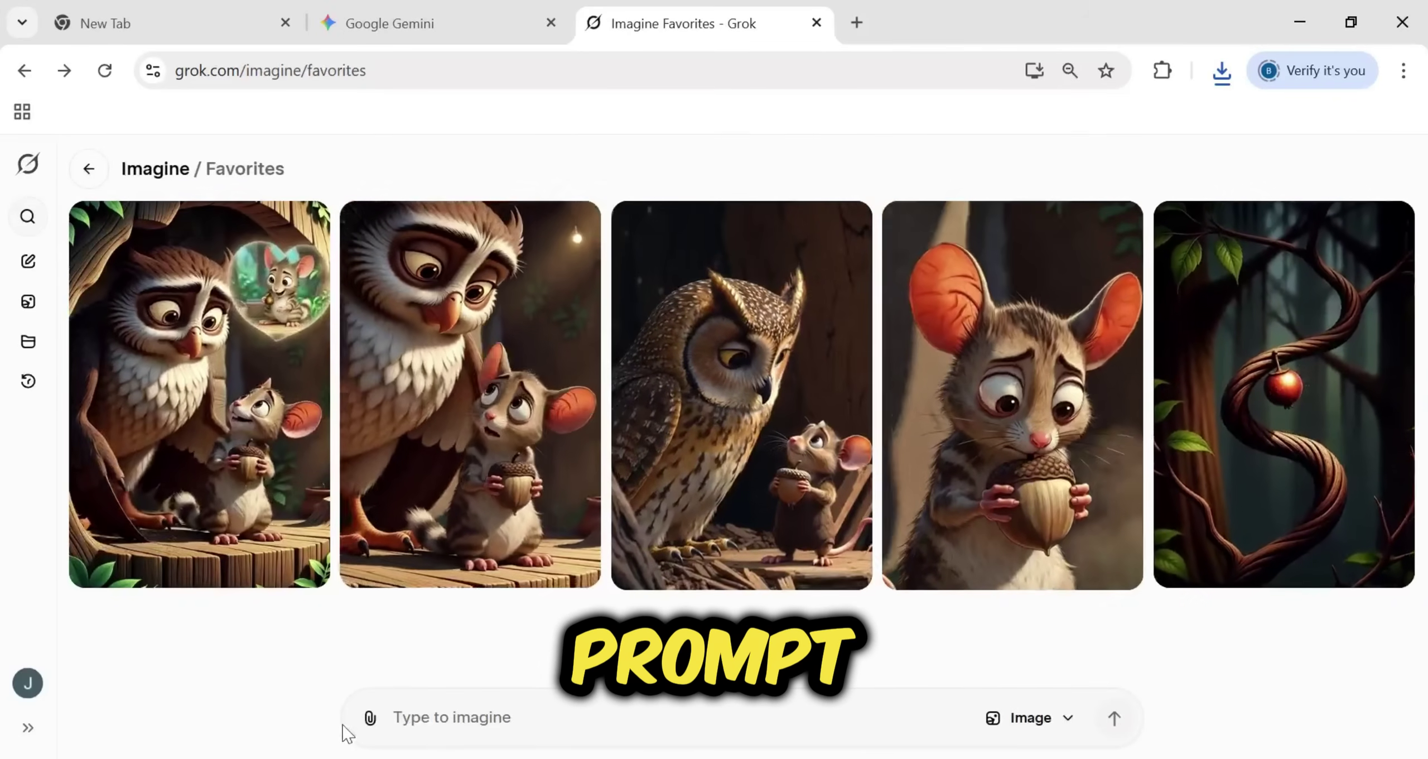
pyautogui.click(27, 728)
pyautogui.click(40, 731)
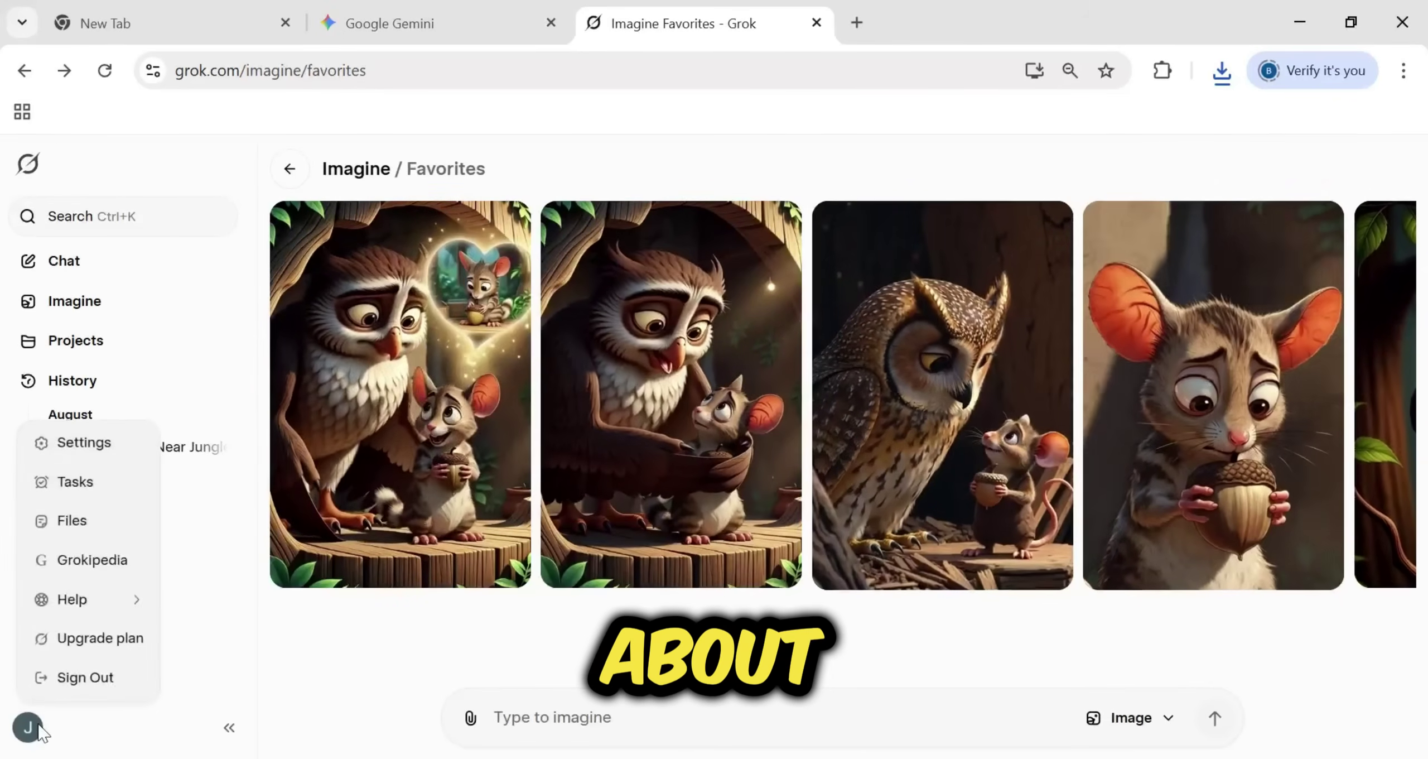
pyautogui.click(75, 445)
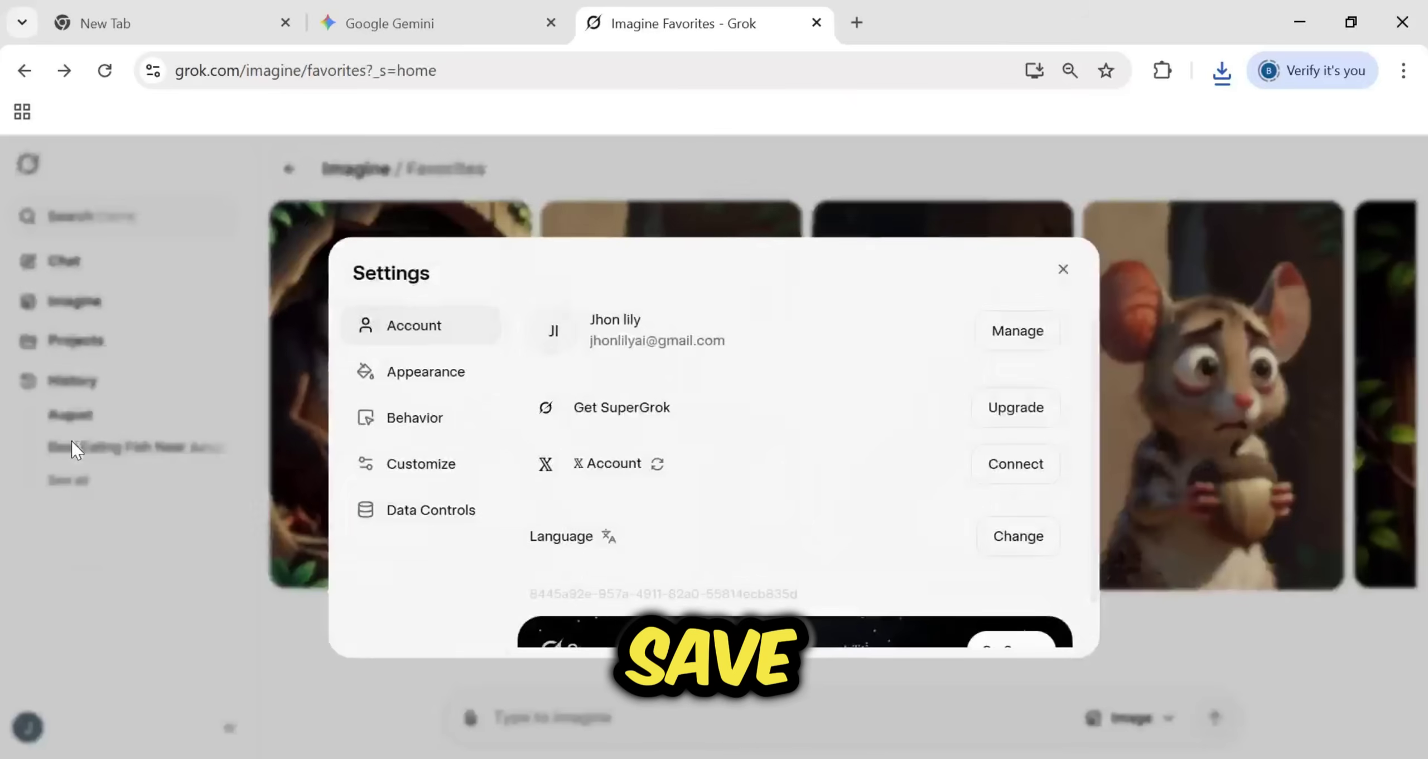
pyautogui.click(433, 420)
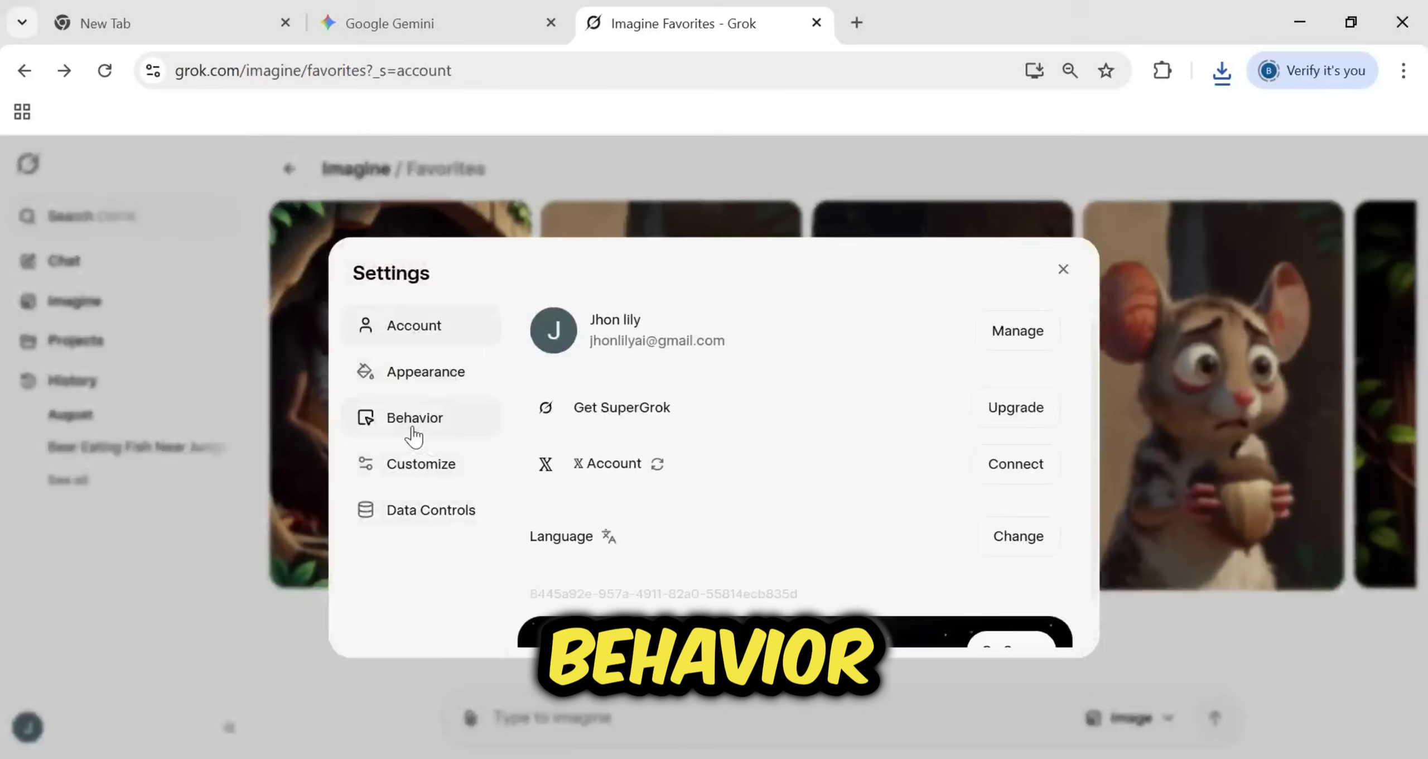
pyautogui.click(411, 420)
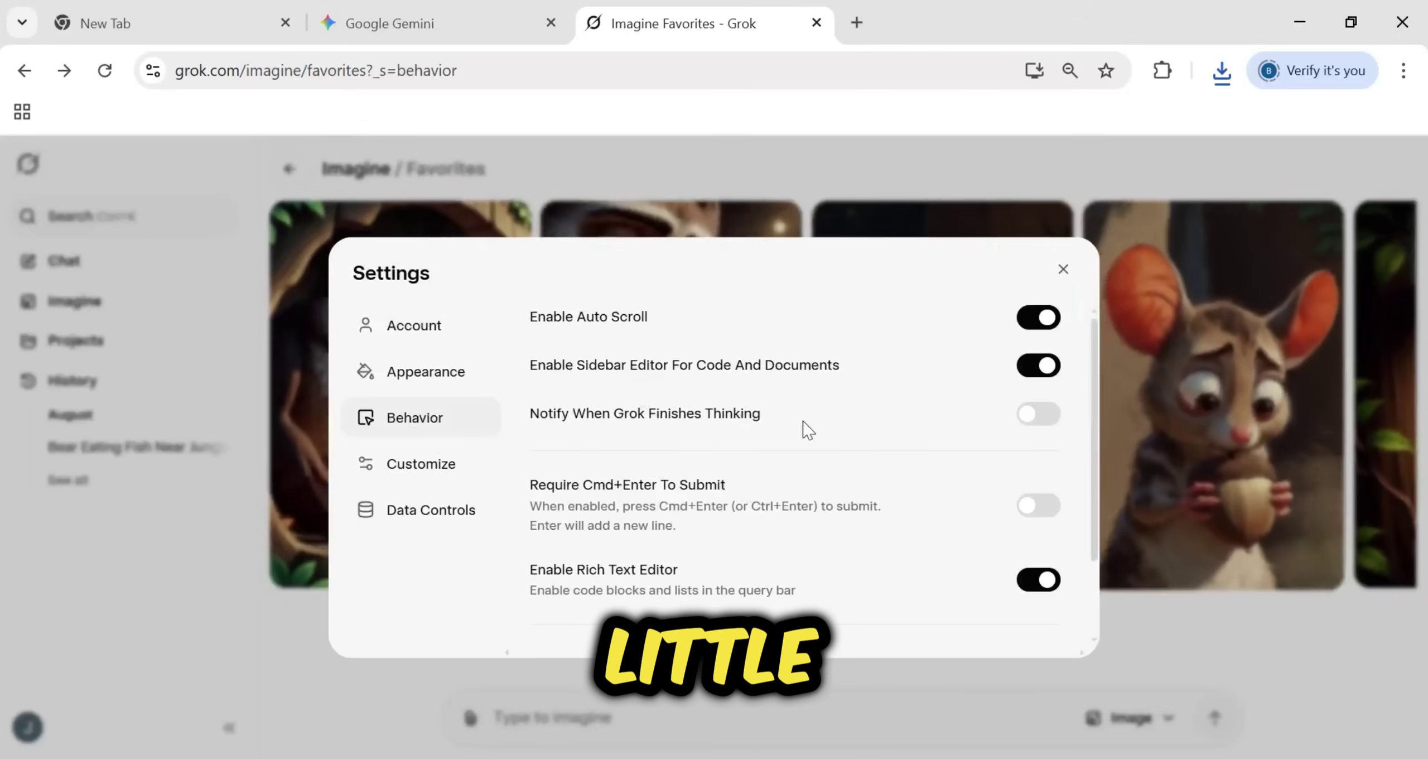
pyautogui.scroll(-2, 804, 430)
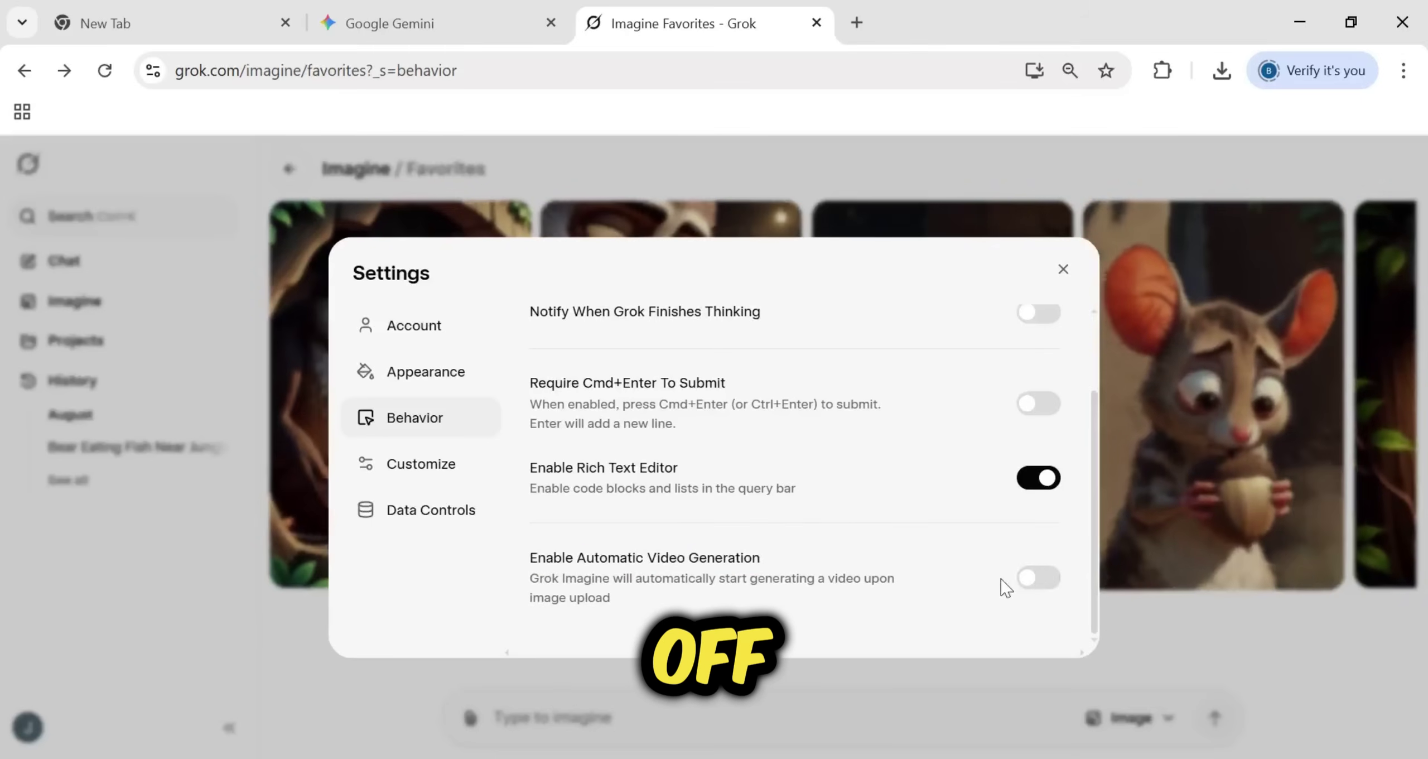
pyautogui.click(1063, 271)
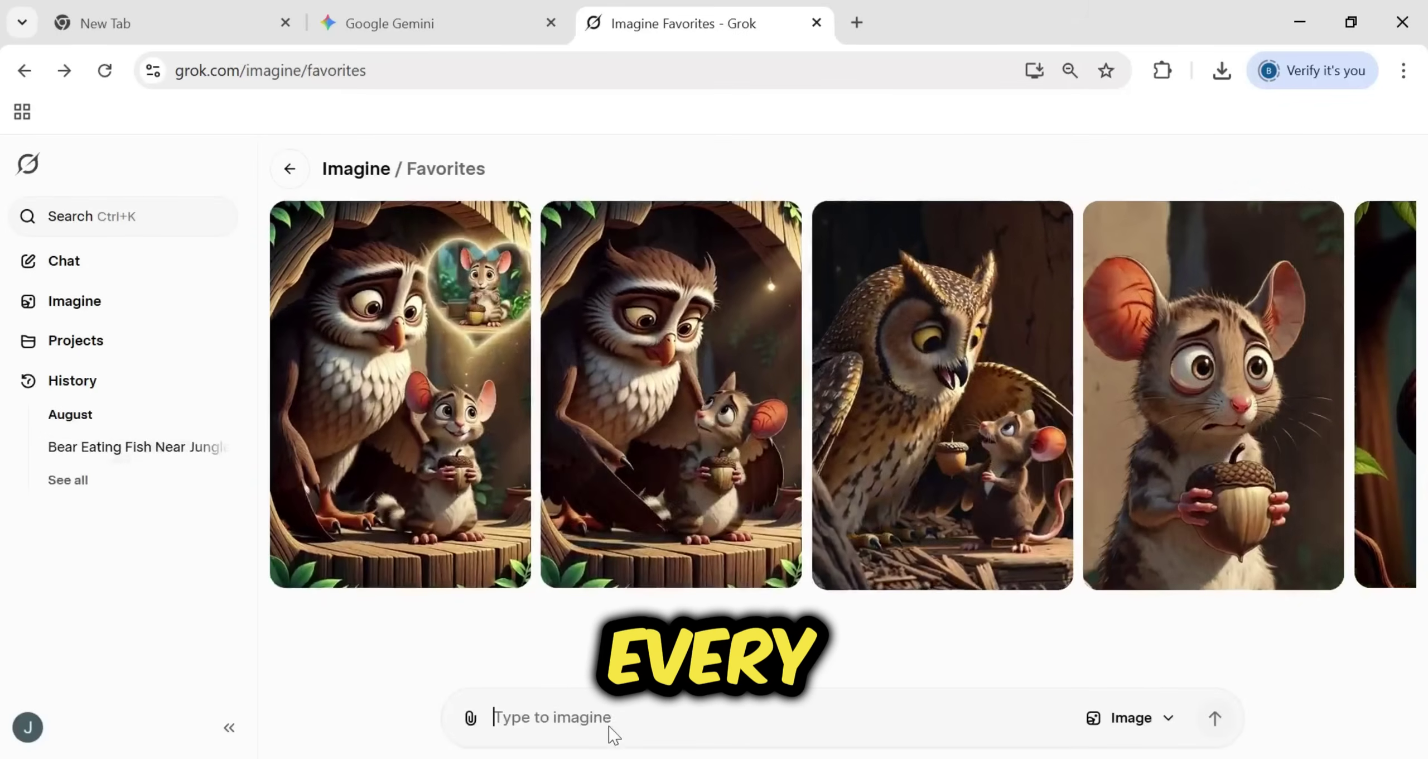
# Make a Grok video from the pasted owl-and-mouse frame, then select all twelve clips in Downloads.
pyautogui.hotkey('ctrl', 'v')
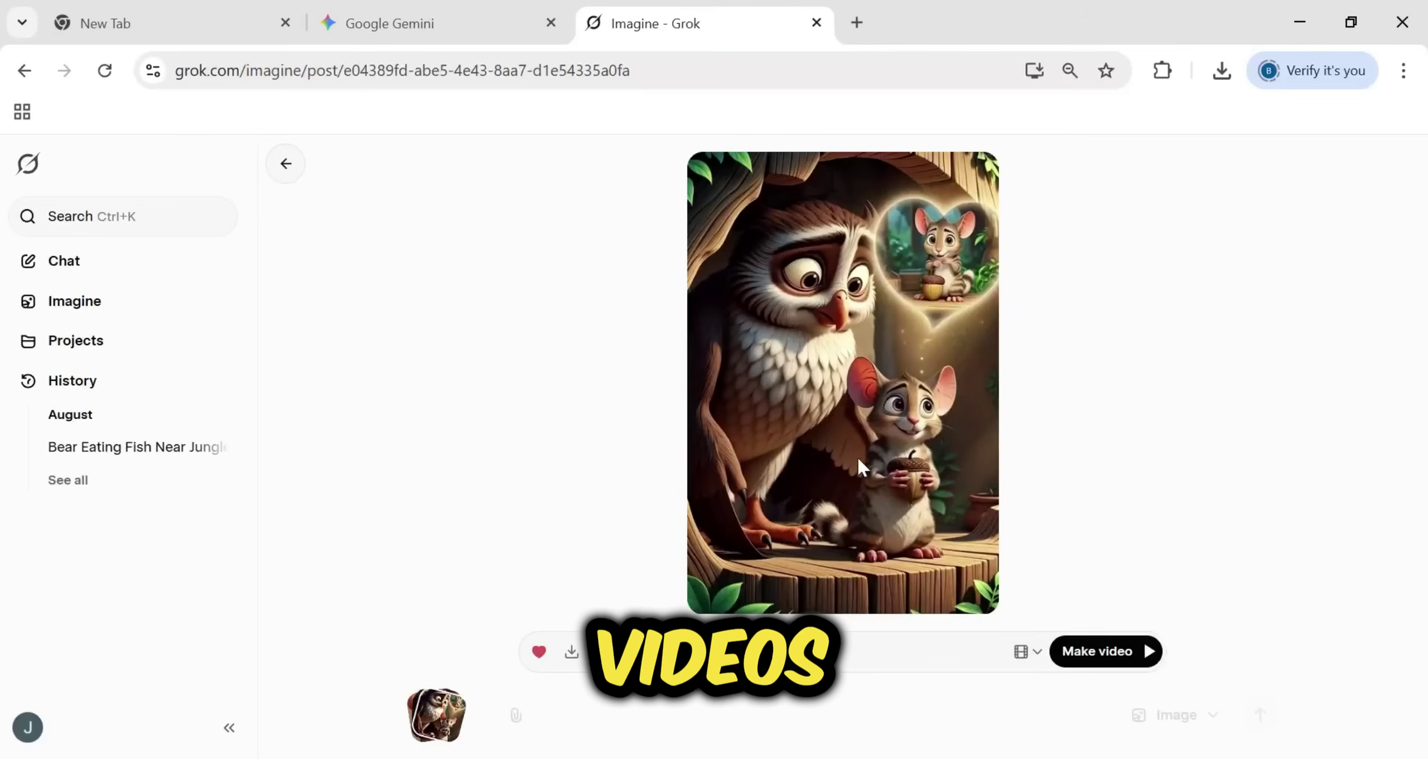
pyautogui.click(1114, 647)
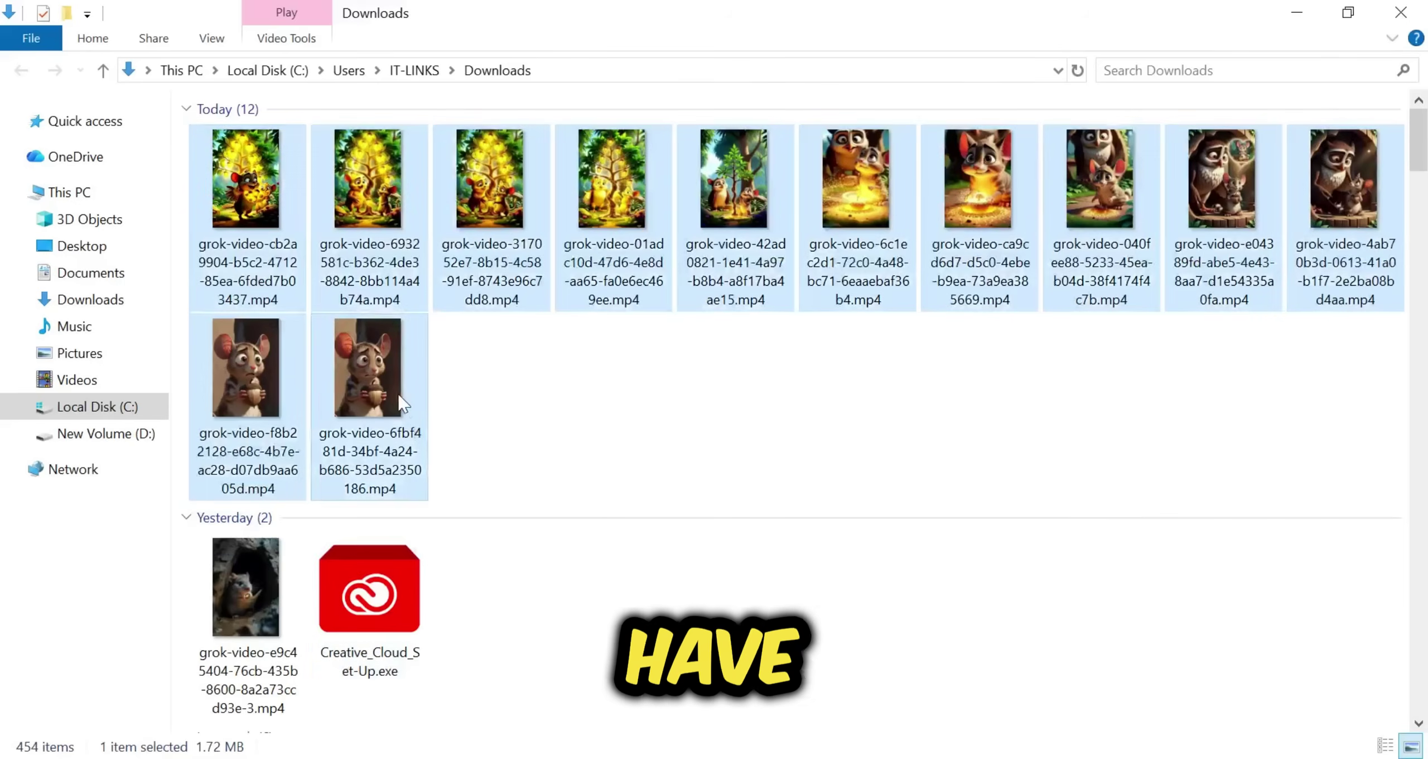
pyautogui.moveTo(403, 403); pyautogui.dragTo(558, 433)
pyautogui.click(569, 435)
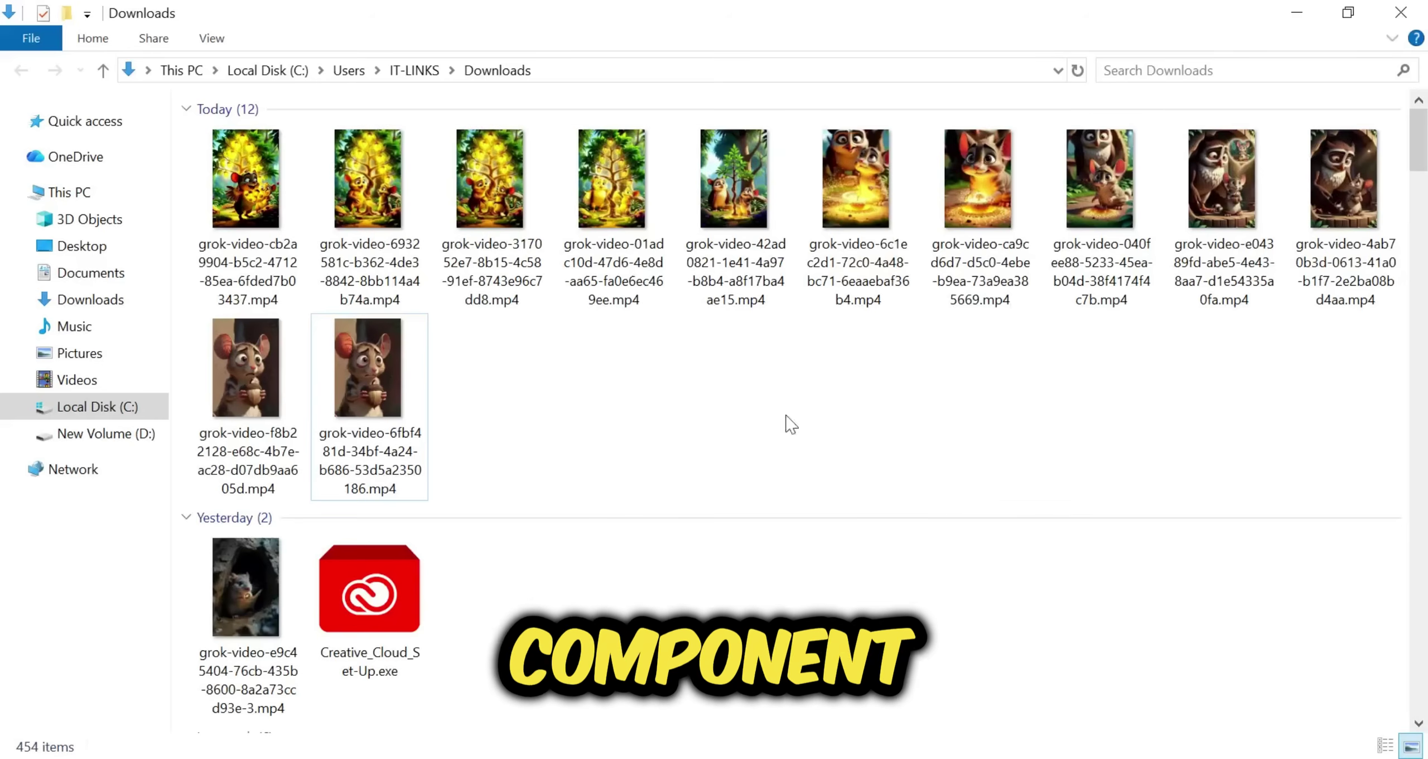
pyautogui.click(246, 178)
pyautogui.keyDown('shift'); pyautogui.click(402, 381); pyautogui.keyUp('shift')
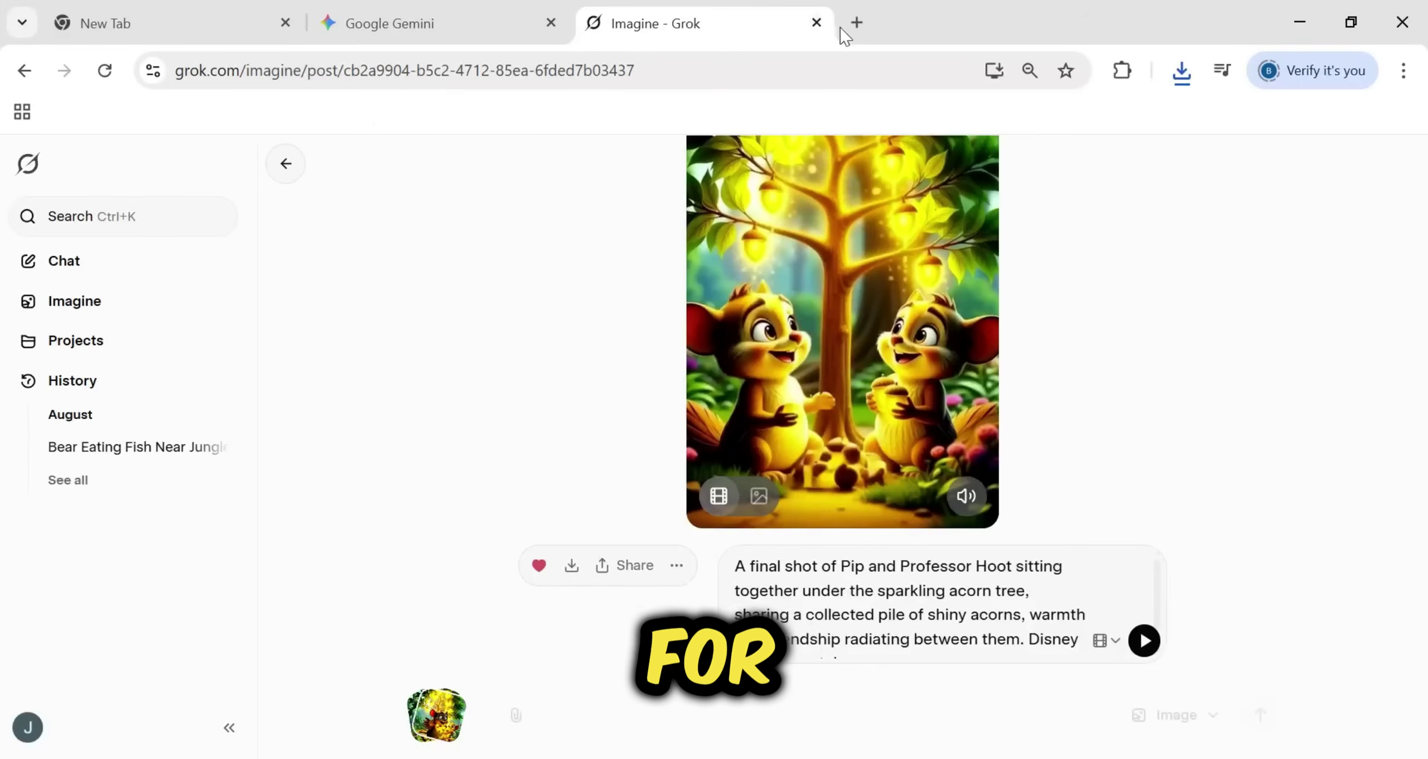
# Search 'google ai studio' in a new tab and reach its Gemini 2.5 Pro Preview TTS playground.
pyautogui.click(855, 24)
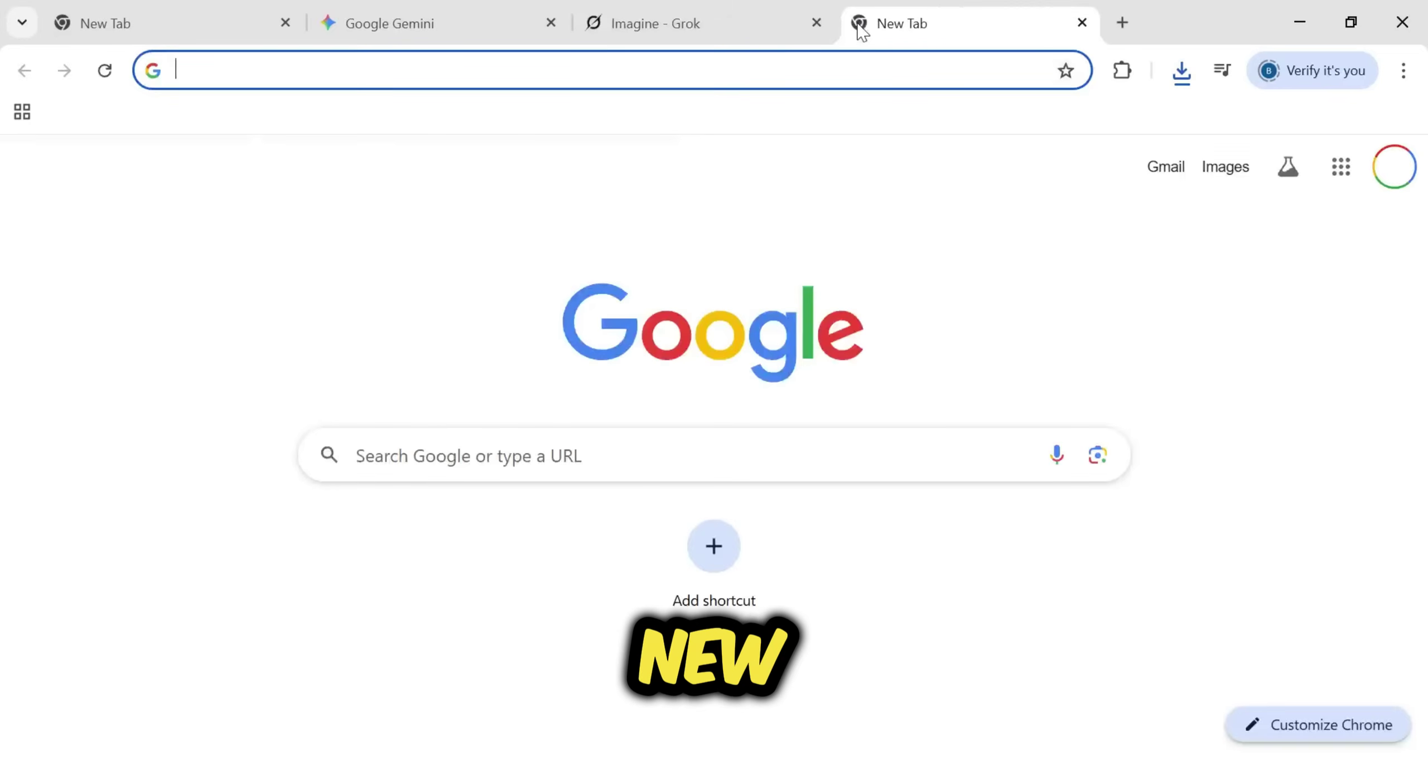
pyautogui.write('google ai studio')
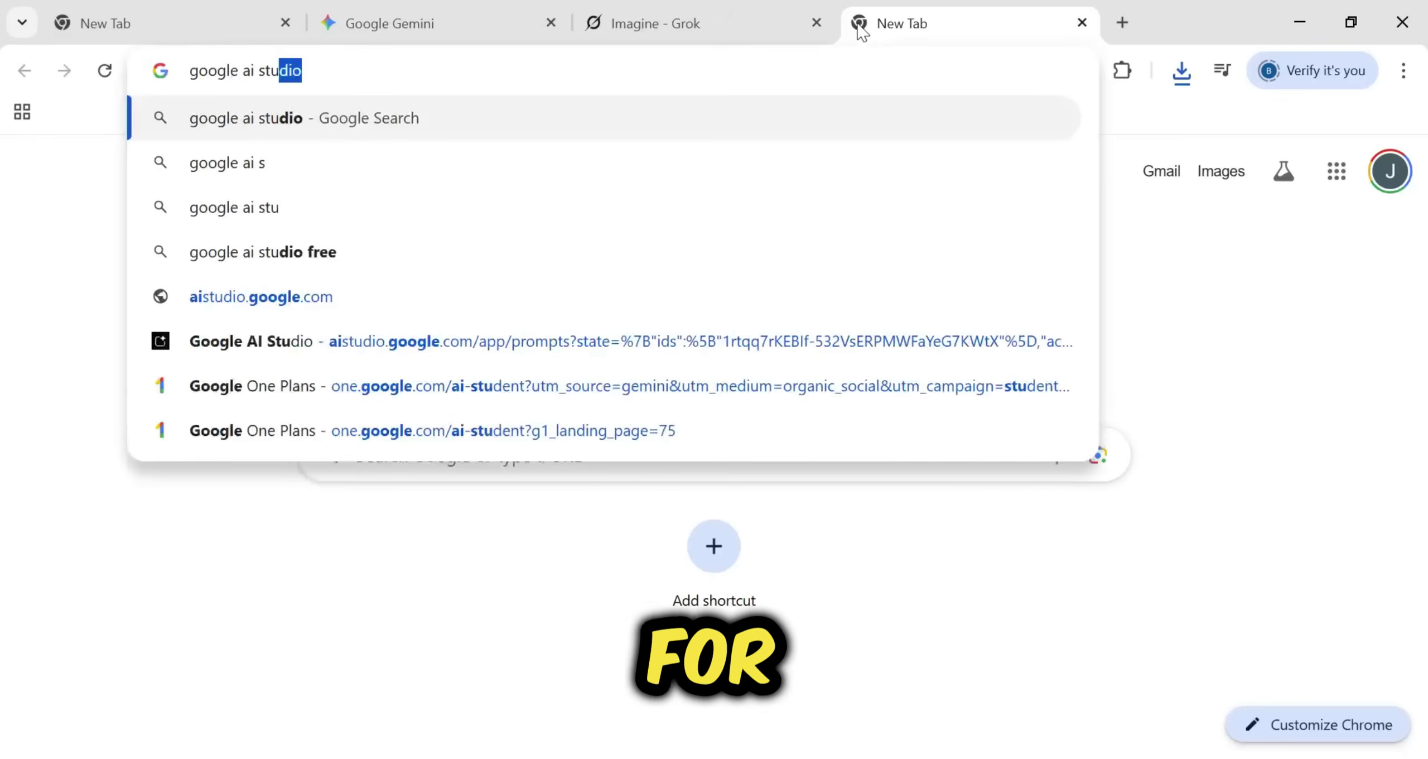
pyautogui.press('Return')
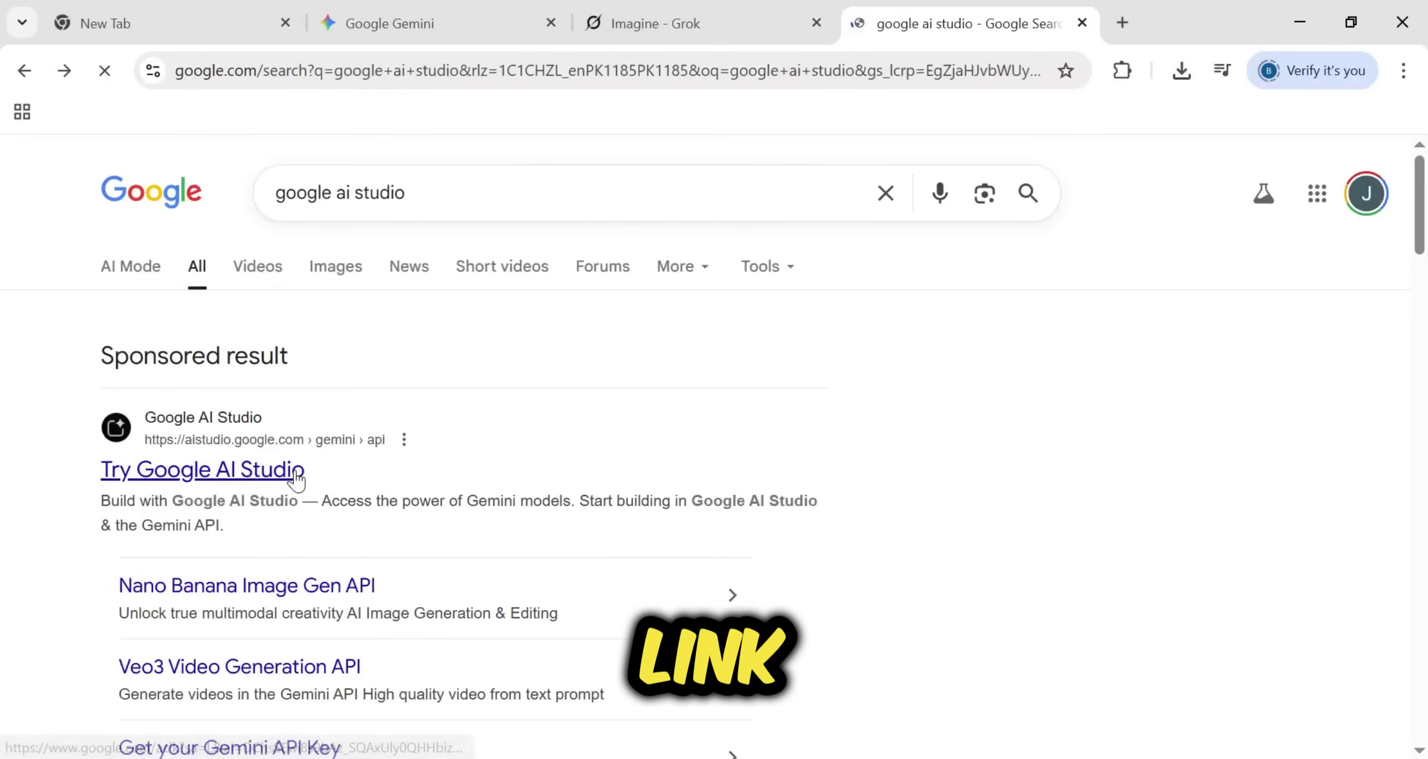
pyautogui.click(290, 479)
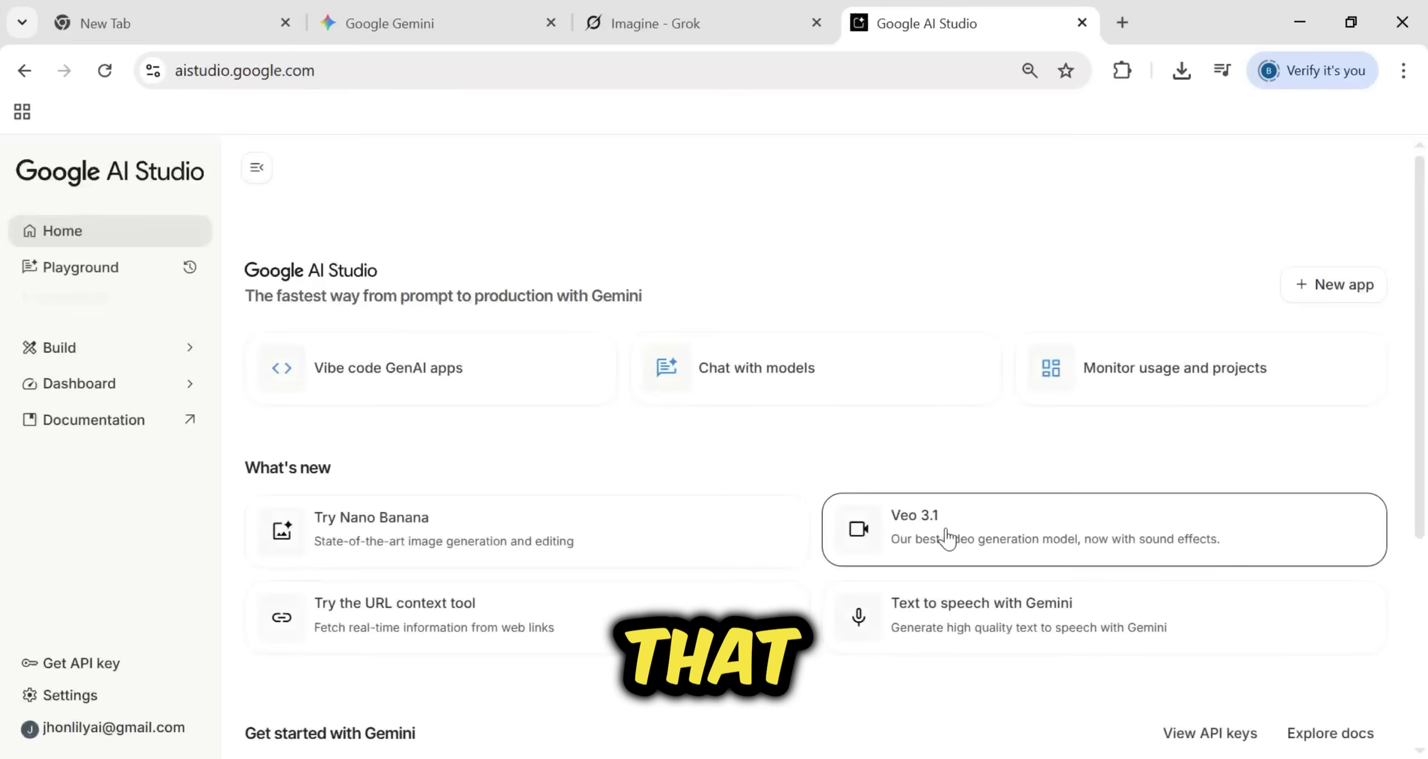
pyautogui.scroll(-4, 948, 435)
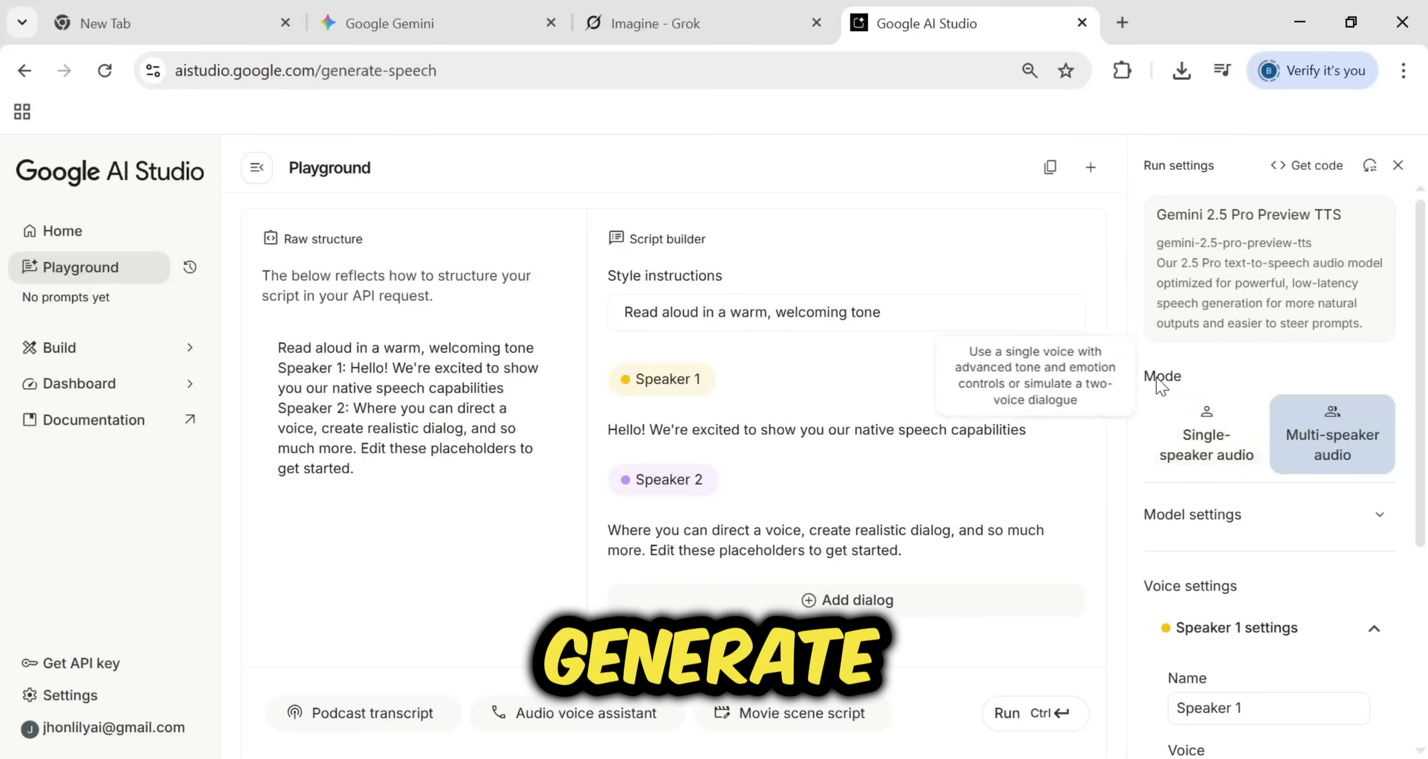
# Switch to single-speaker speech, preview Kore and Aoede, and choose Aoede as the voice.
pyautogui.click(1192, 453)
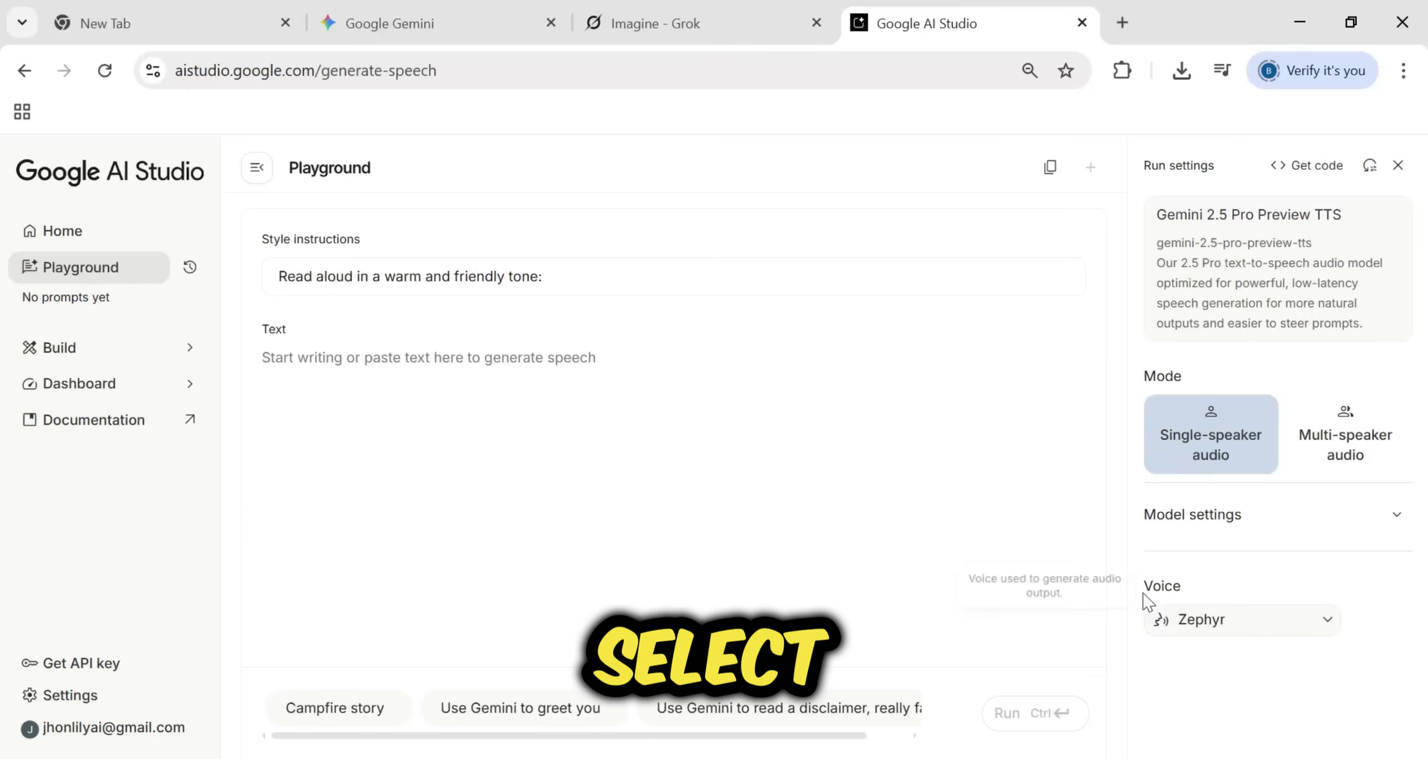
pyautogui.click(1264, 629)
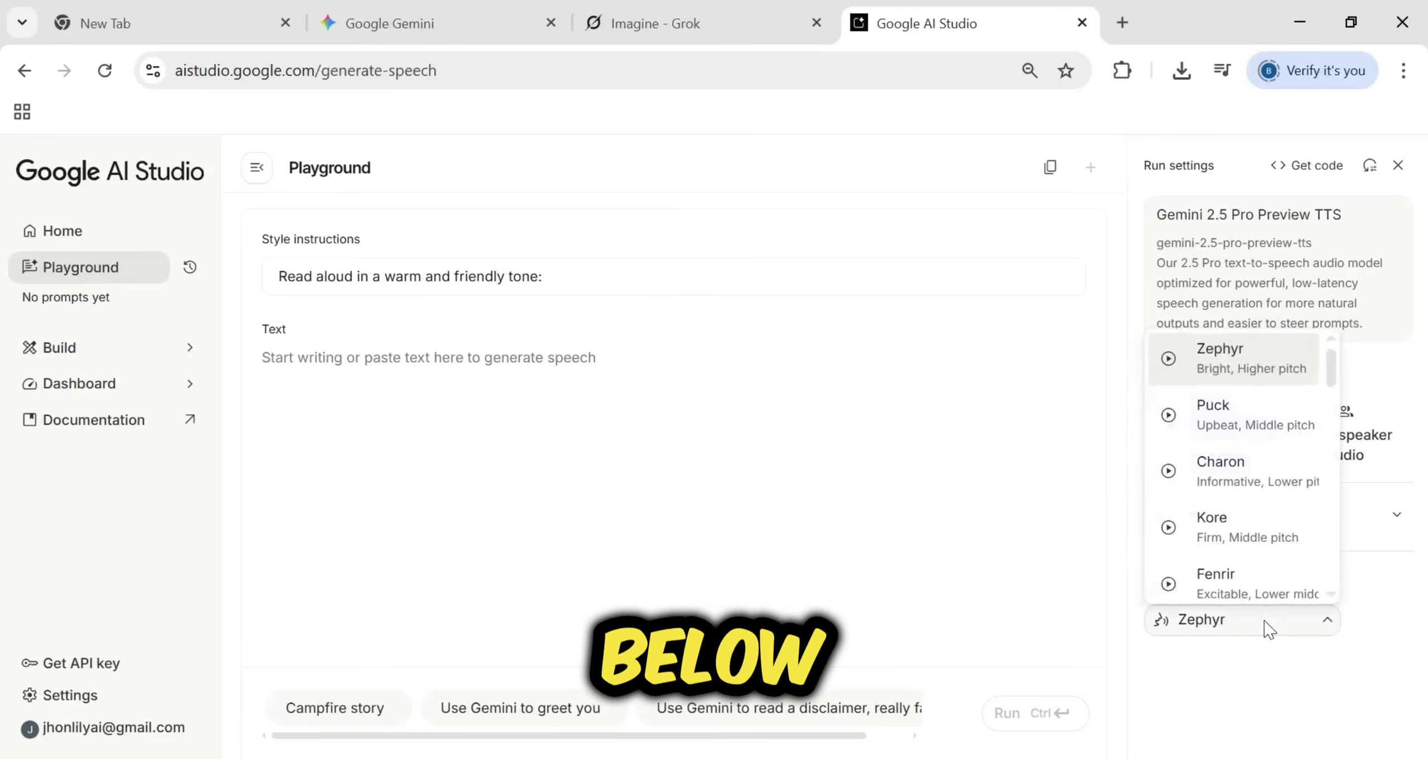
pyautogui.click(1168, 419)
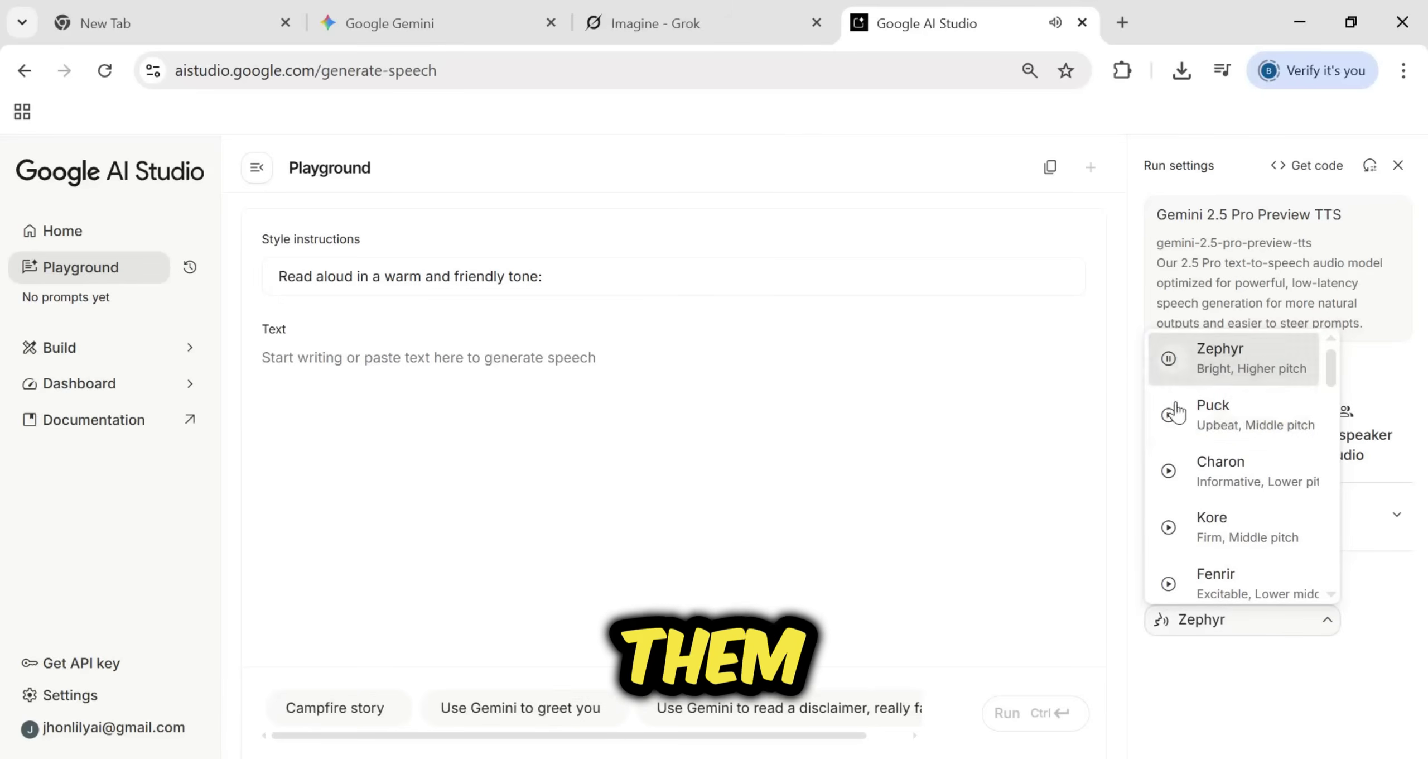
pyautogui.click(1171, 530)
pyautogui.scroll(-2, 1222, 557)
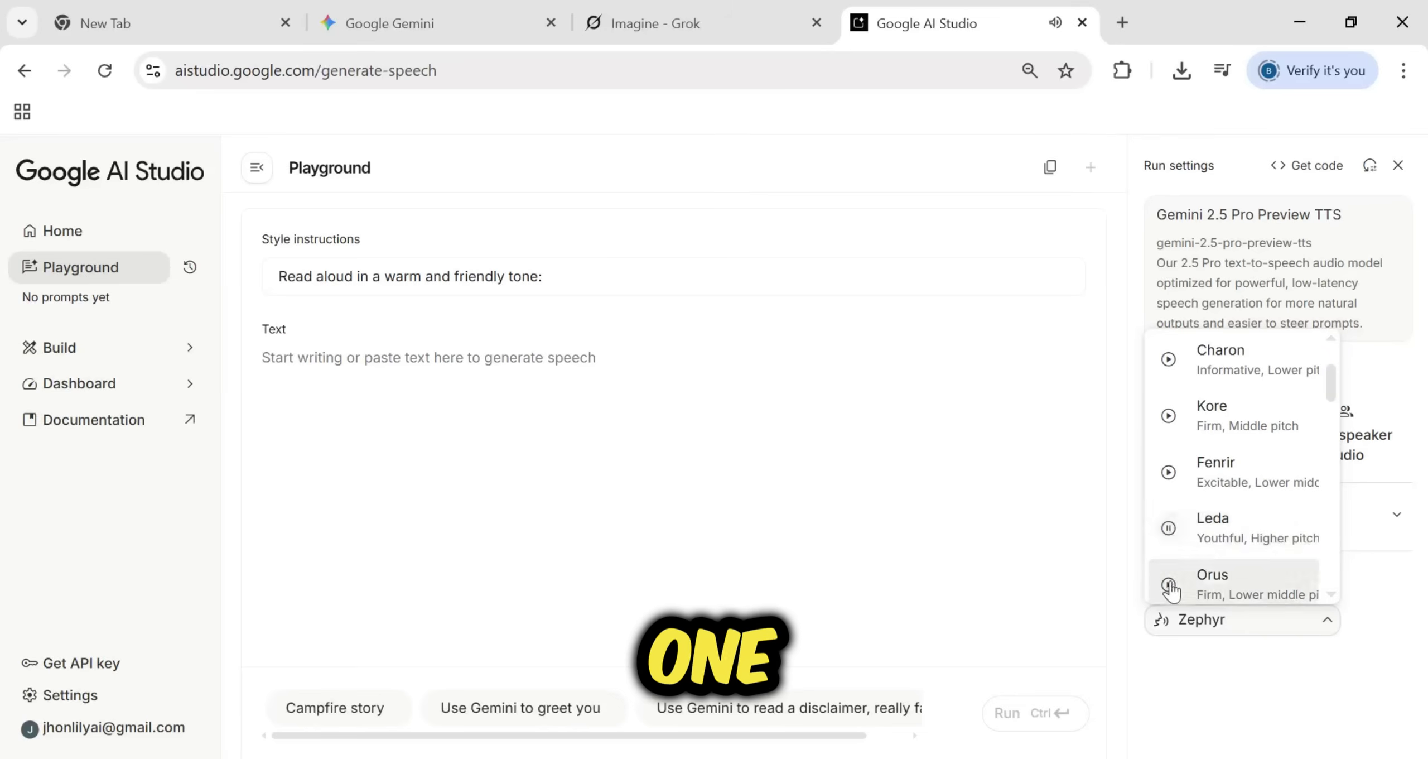
pyautogui.scroll(-2, 1166, 580)
pyautogui.click(1172, 530)
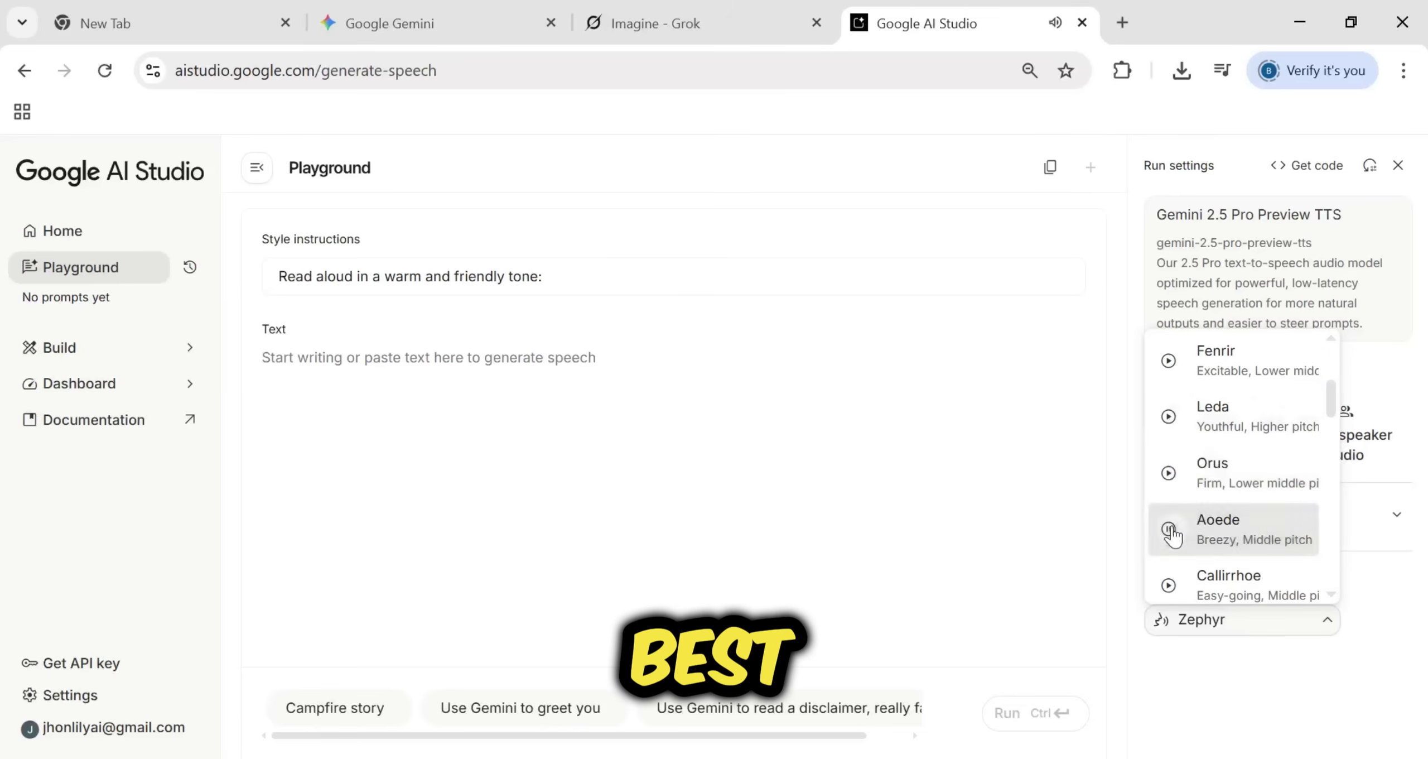
pyautogui.click(1227, 530)
# Close the voice list and go back to the Gemini conversation holding the story.
pyautogui.click(1227, 619)
pyautogui.click(1037, 515)
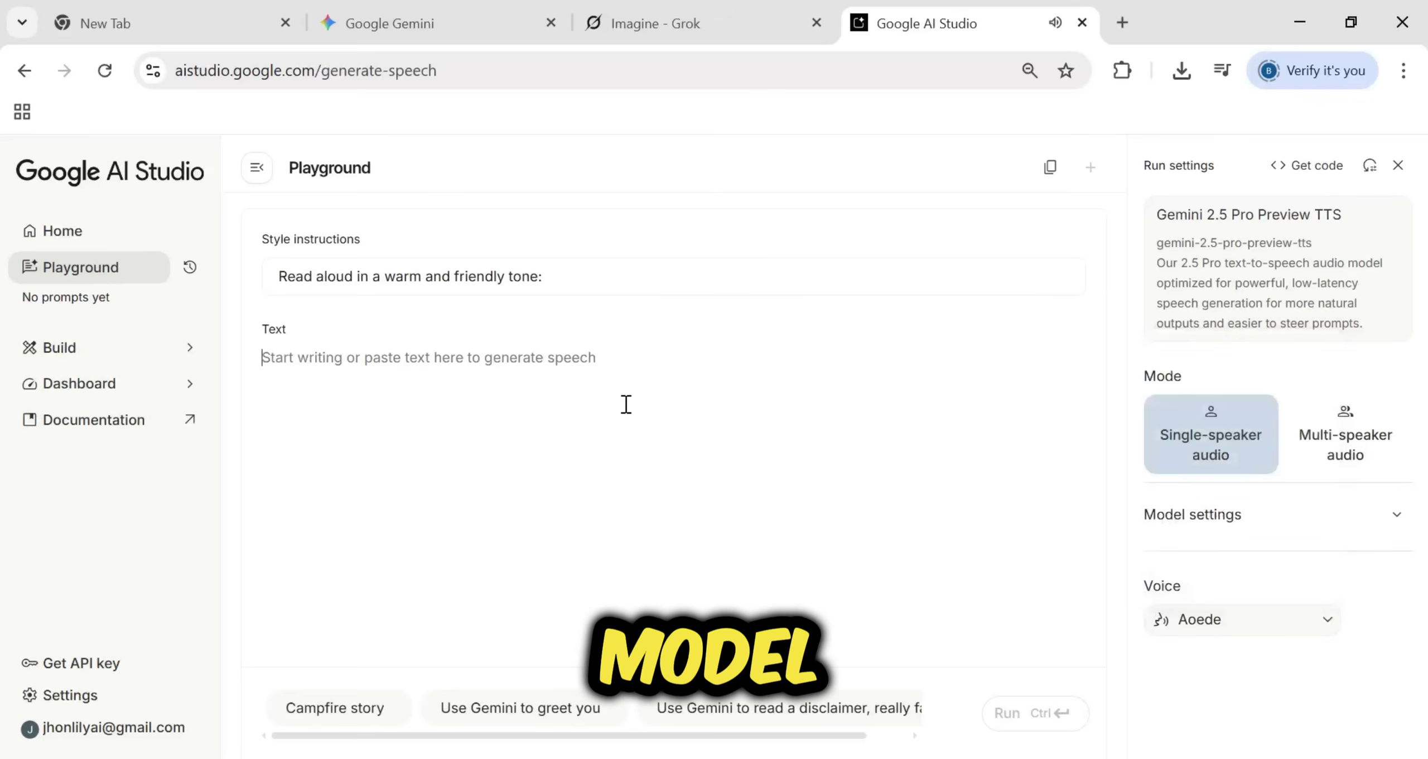
pyautogui.click(424, 23)
pyautogui.scroll(15, 748, 421)
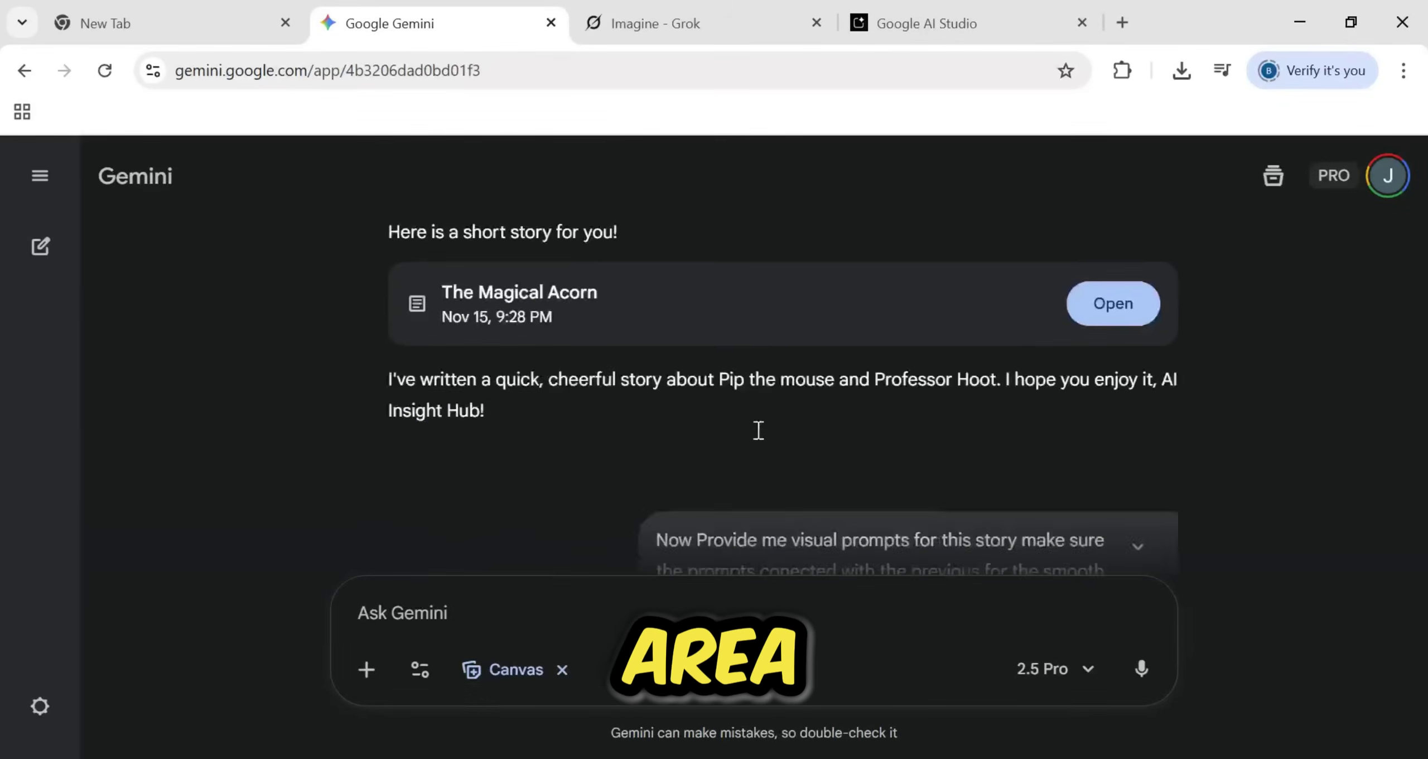
# Open 'The Magical Acorn' document in Gemini, select its full text, and return to AI Studio.
pyautogui.click(725, 374)
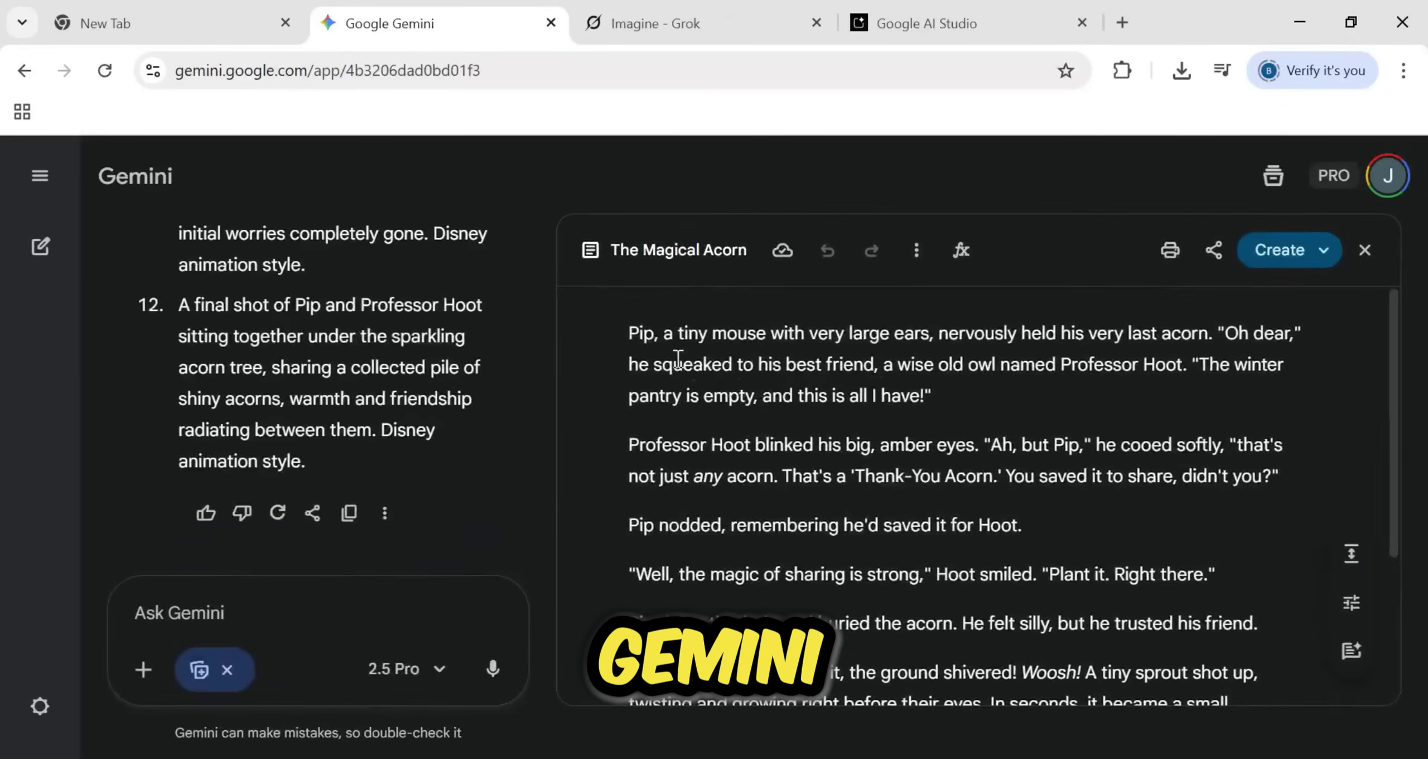
pyautogui.moveTo(629, 333); pyautogui.dragTo(987, 634)
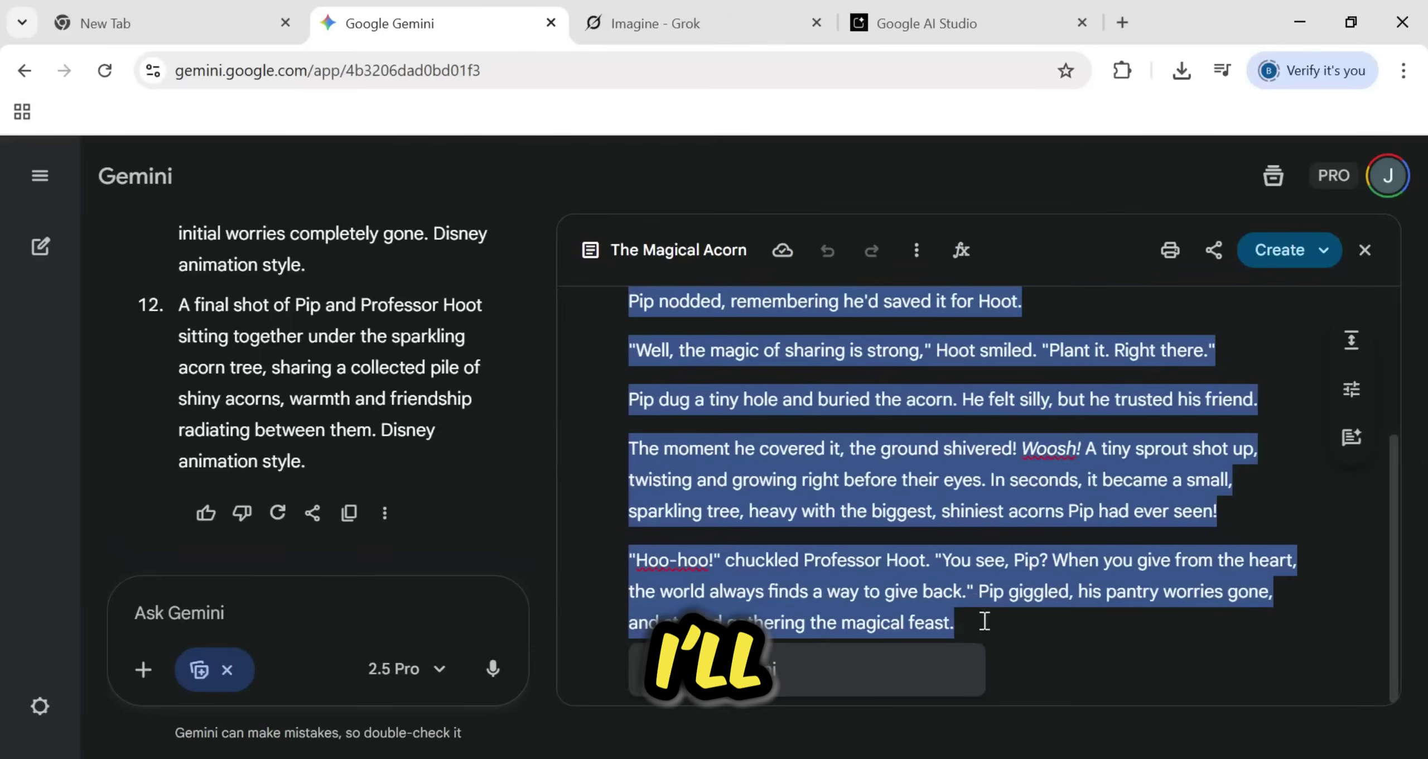
pyautogui.click(892, 11)
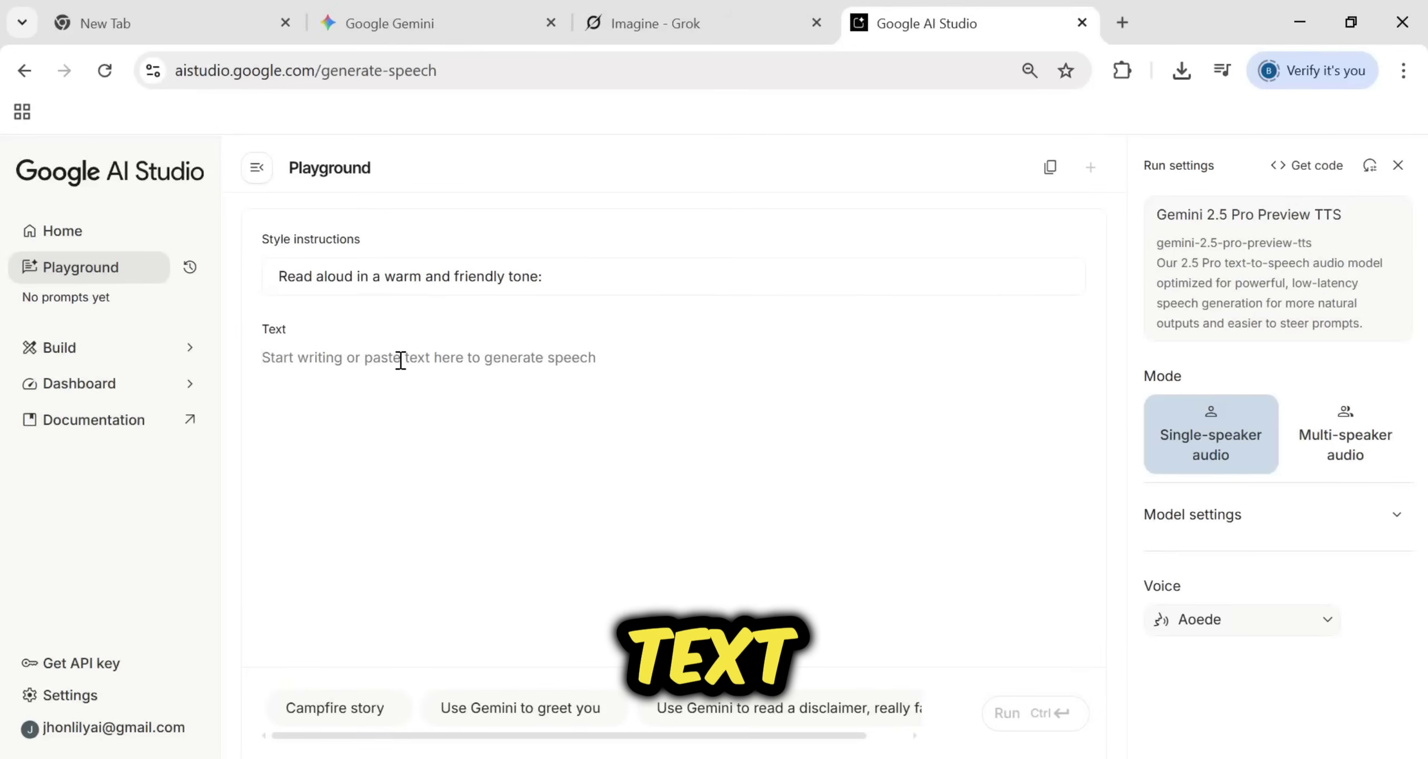
# Paste the Magical Acorn story, generate its narration, and download the audio as download.wav.
pyautogui.hotkey('ctrl', 'v')
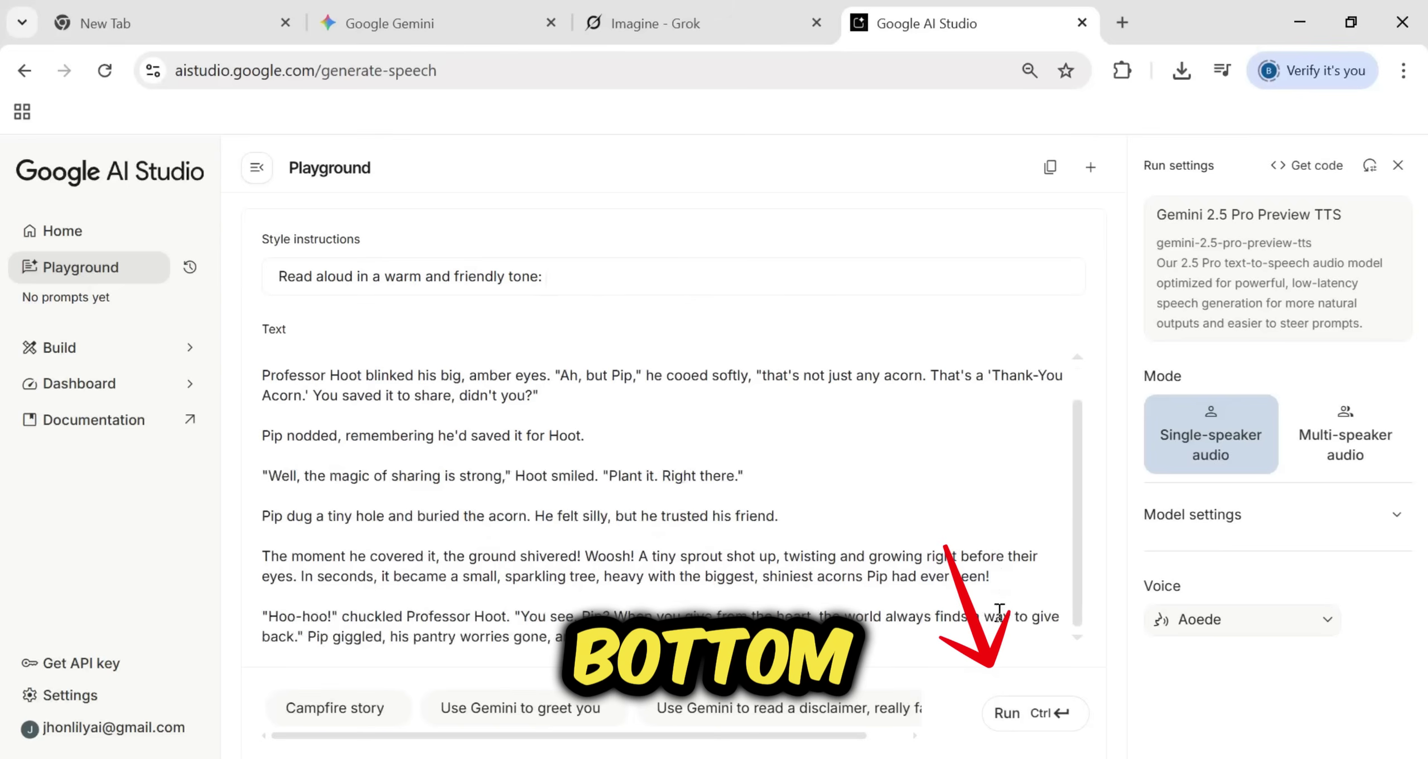
pyautogui.click(1006, 720)
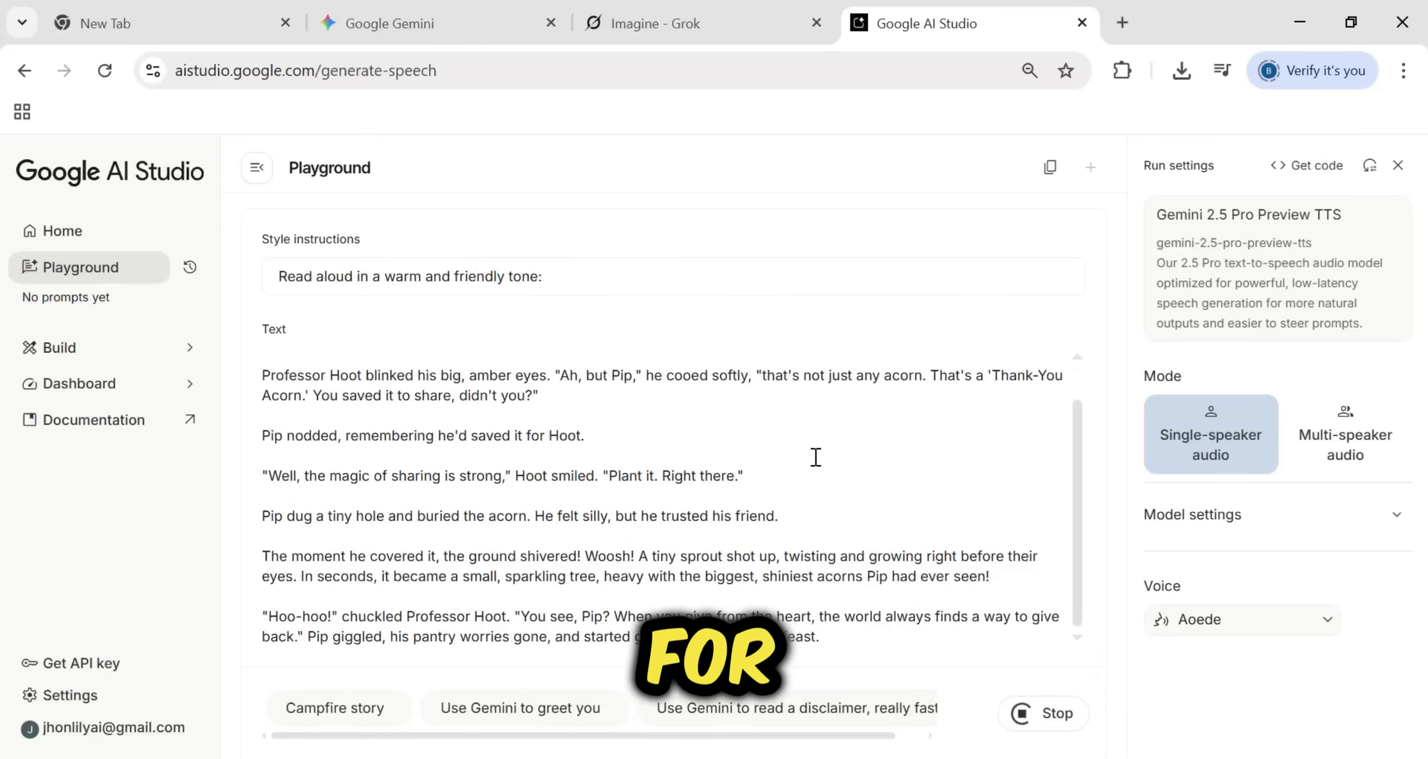
pyautogui.hotkey('ctrl', '-')
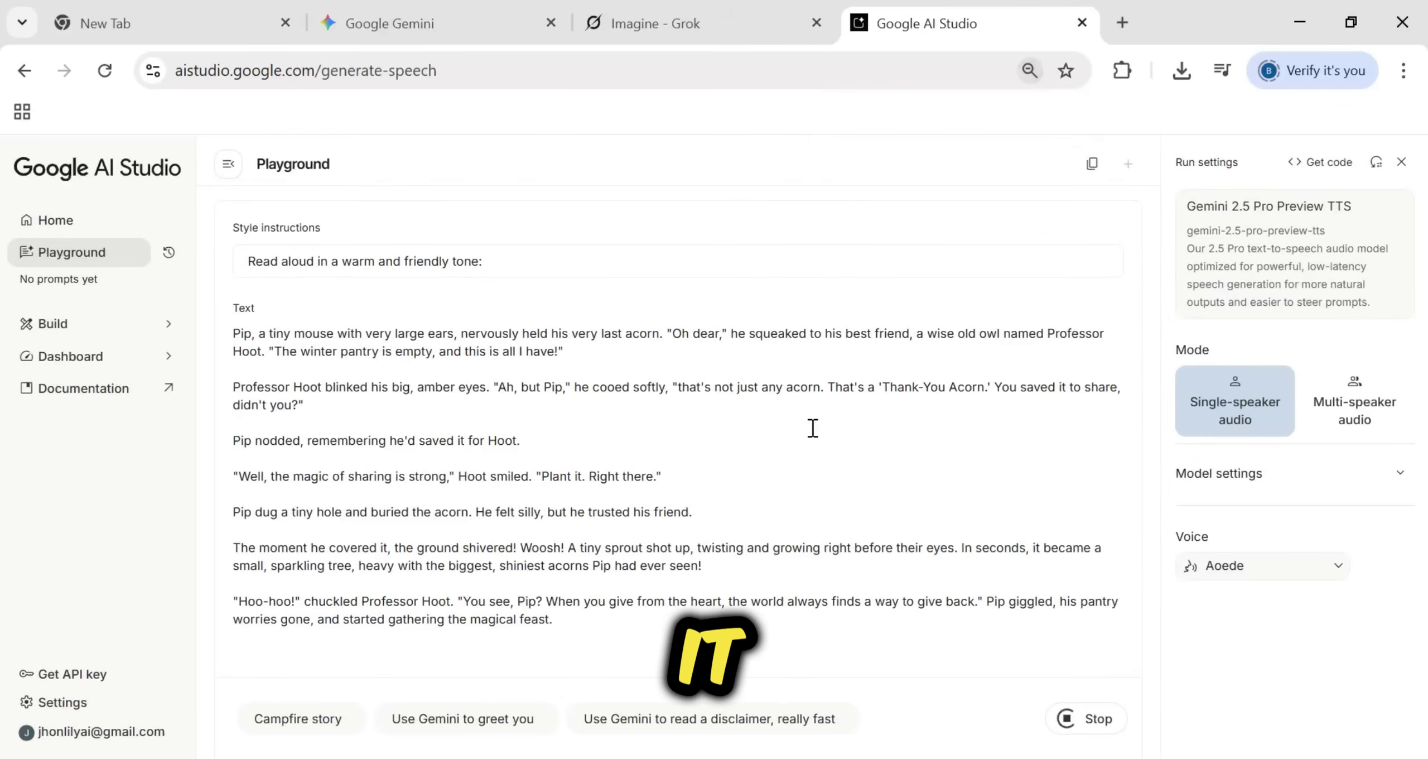
pyautogui.hotkey('ctrl', '+')
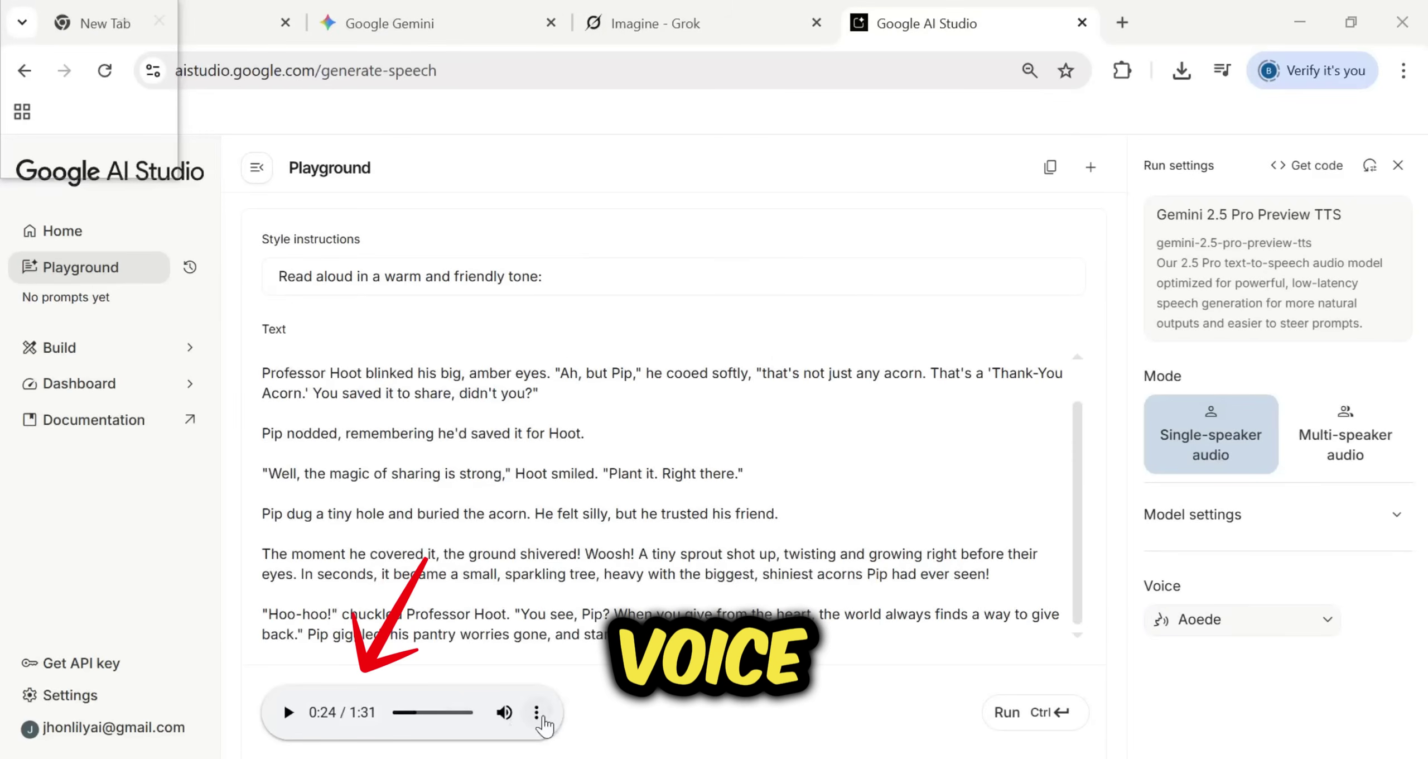
pyautogui.click(537, 713)
pyautogui.click(419, 663)
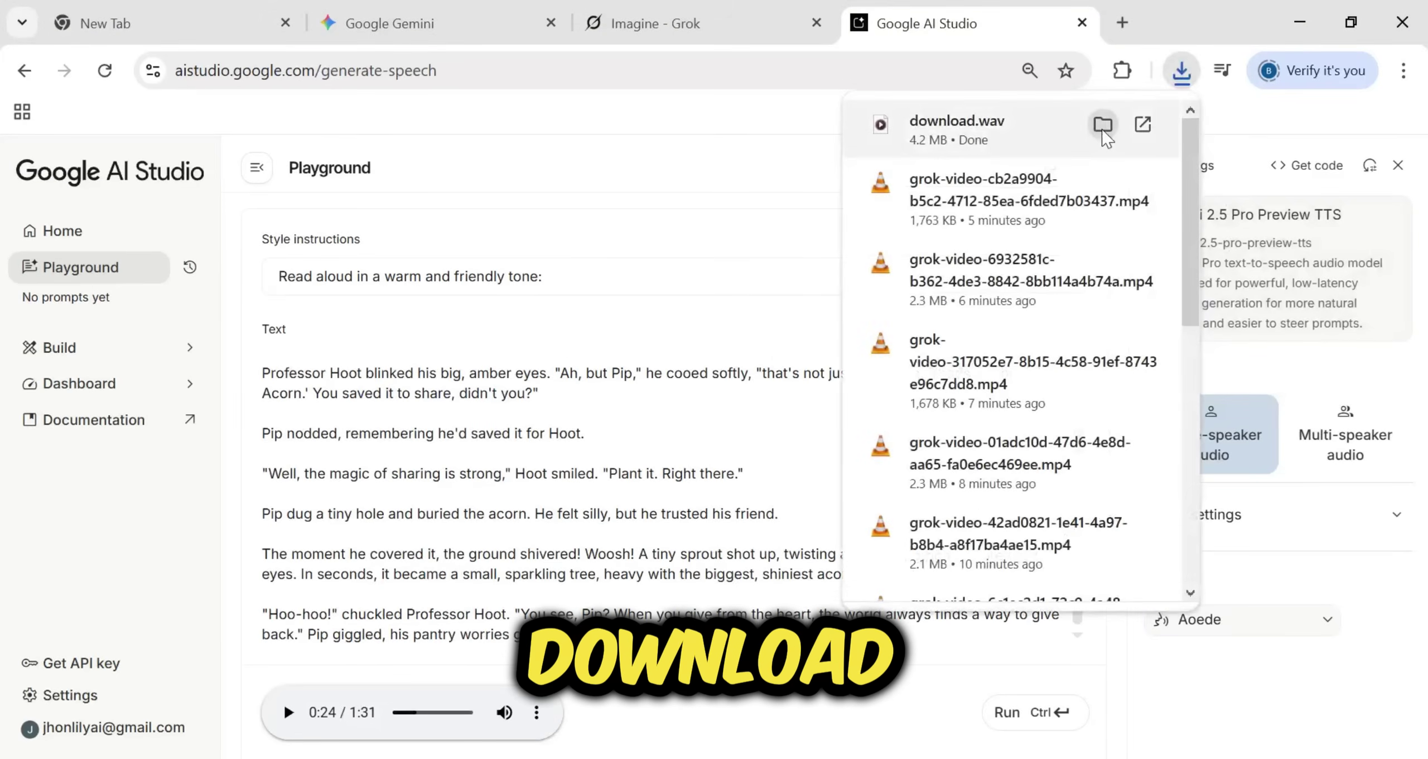
# Drag download.wav from the Downloads folder onto the CapCut timeline.
pyautogui.click(1102, 124)
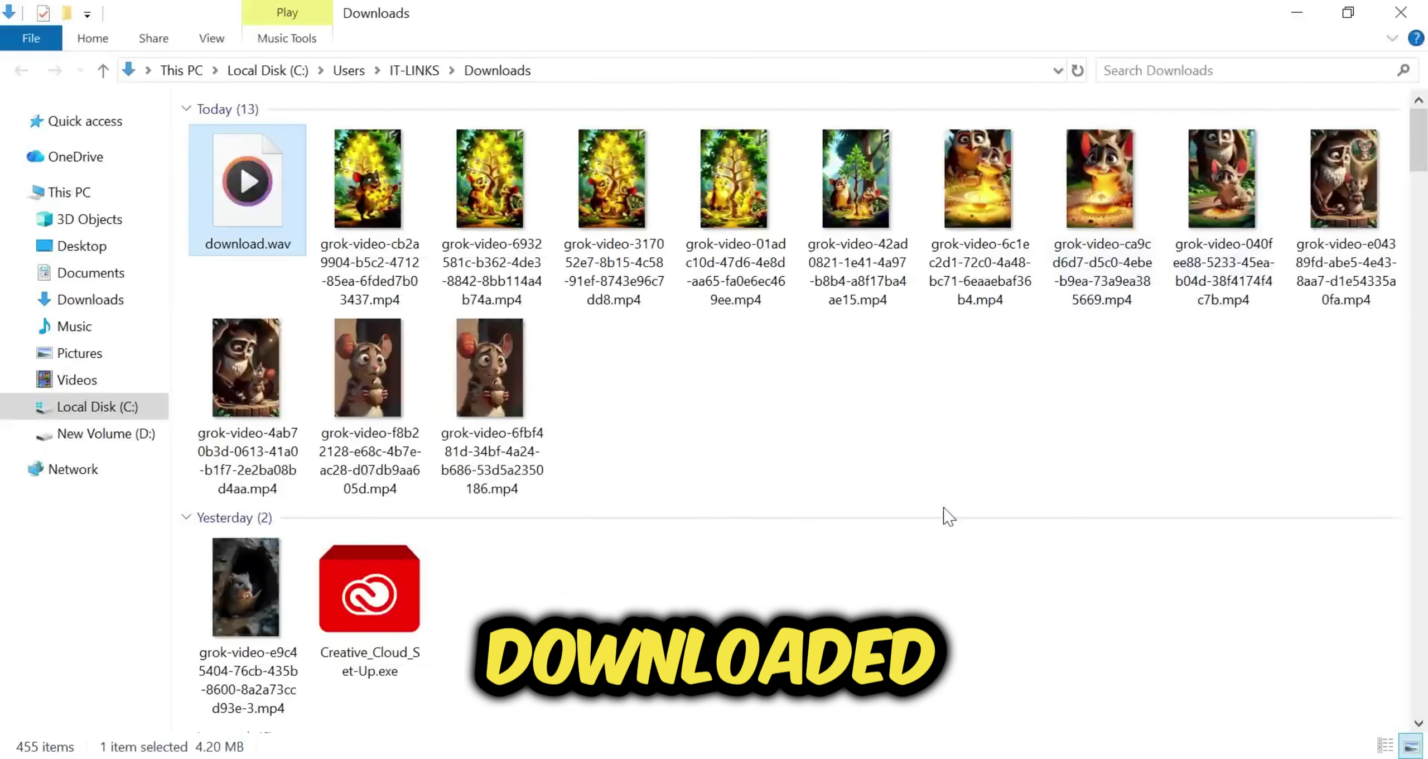
pyautogui.moveTo(287, 196); pyautogui.dragTo(441, 679)
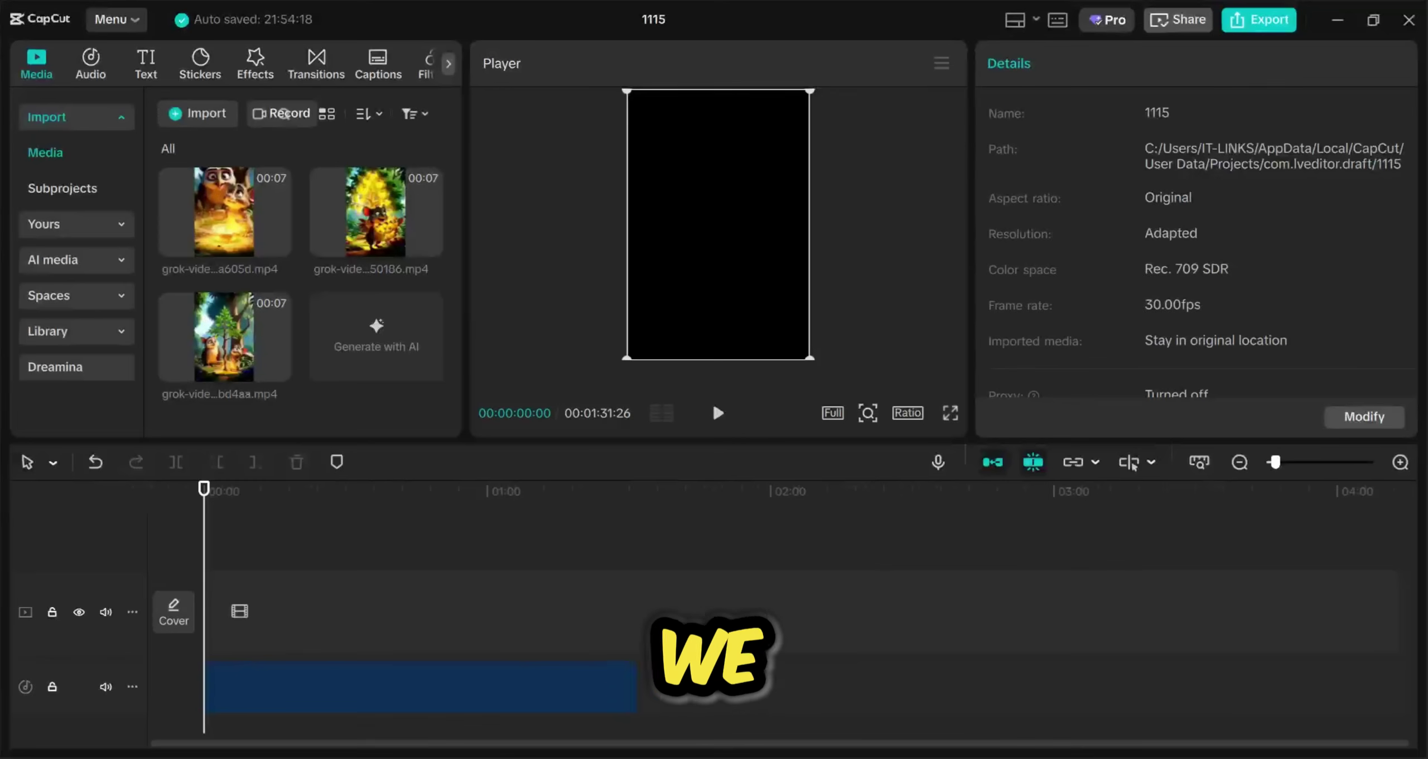
pyautogui.click(441, 679)
pyautogui.scroll(5, 438, 675)
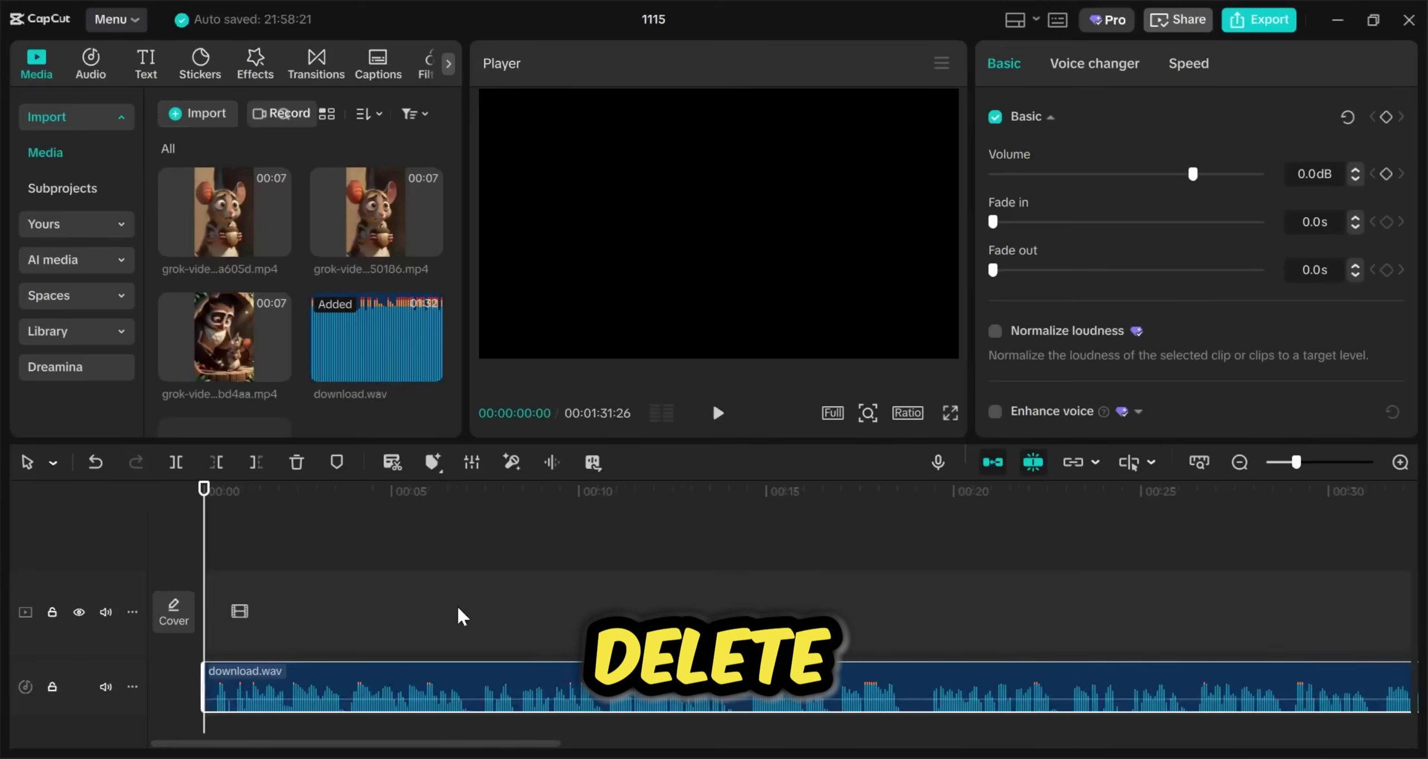
# Play the narration and split it at 00:00:06:19 and 00:00:13:23 with Ctrl+B.
pyautogui.press('space')
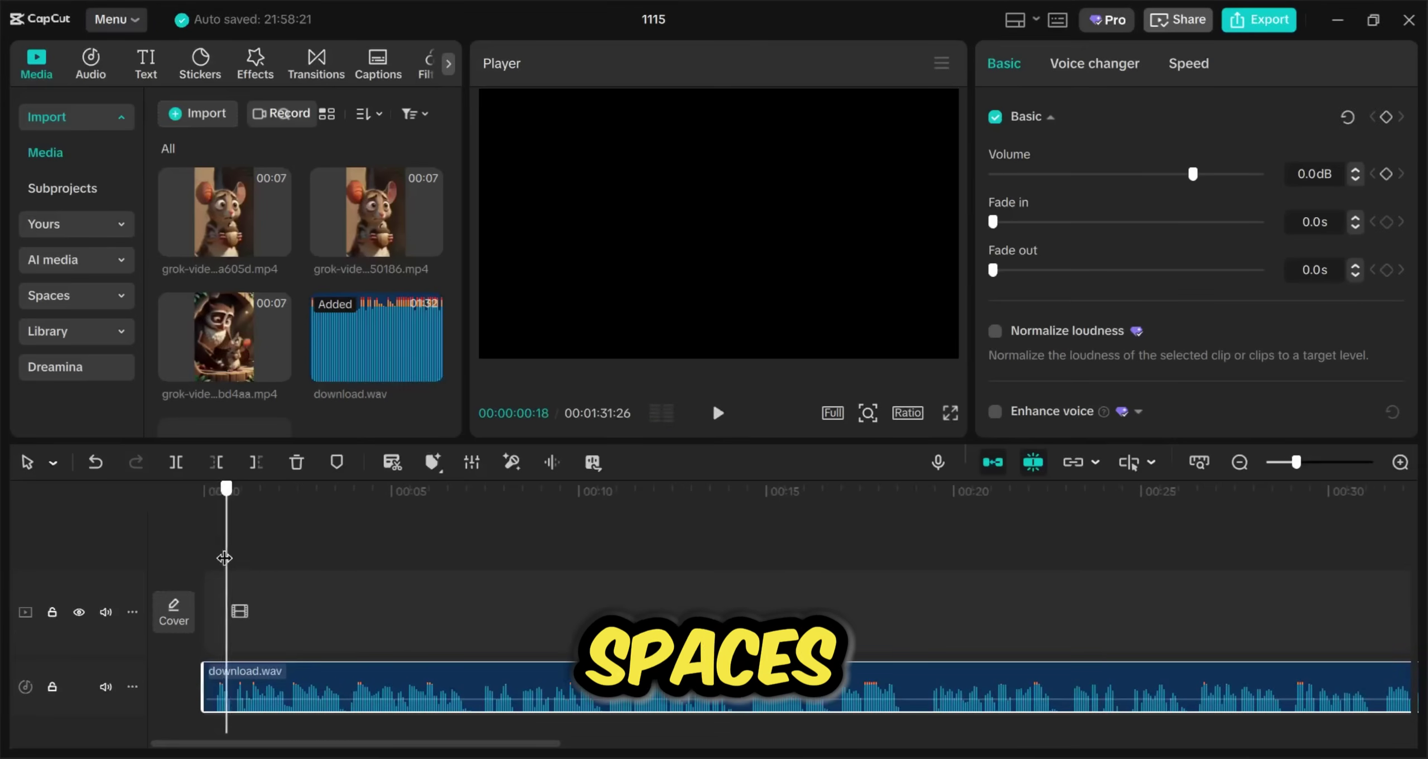
pyautogui.moveTo(224, 562); pyautogui.dragTo(211, 562)
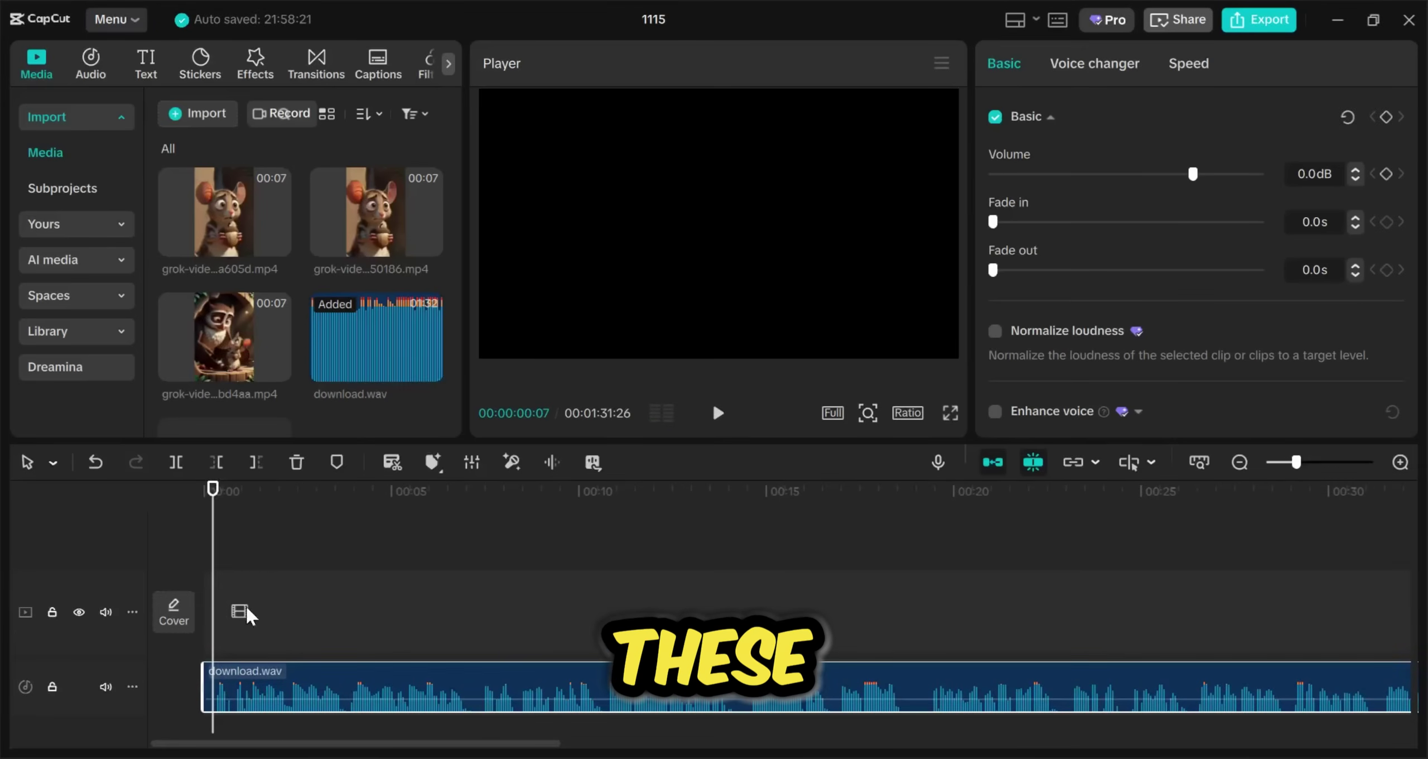
pyautogui.click(461, 597)
pyautogui.hotkey('ctrl', 'b')
pyautogui.press('space')
pyautogui.scroll(2, 517, 639)
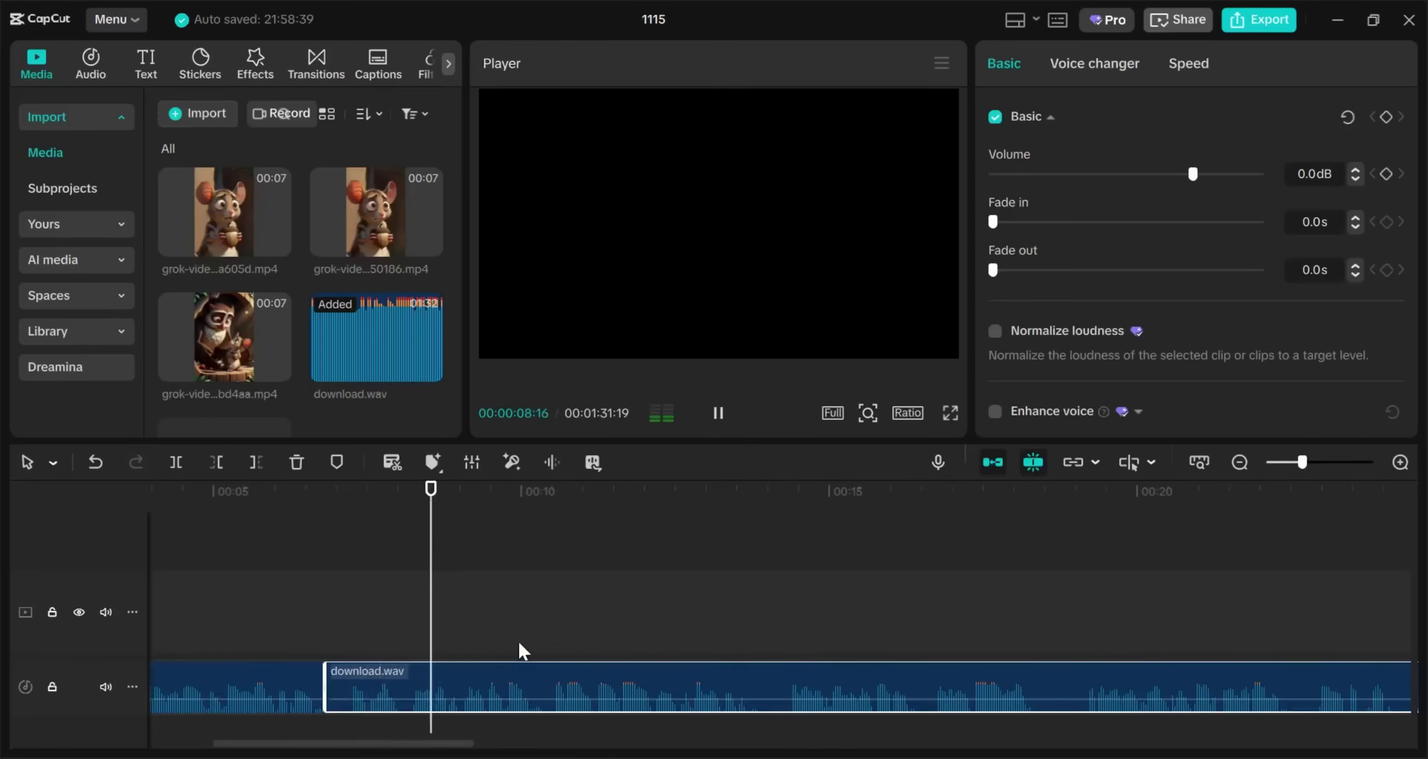
pyautogui.click(751, 642)
pyautogui.hotkey('ctrl', 'b')
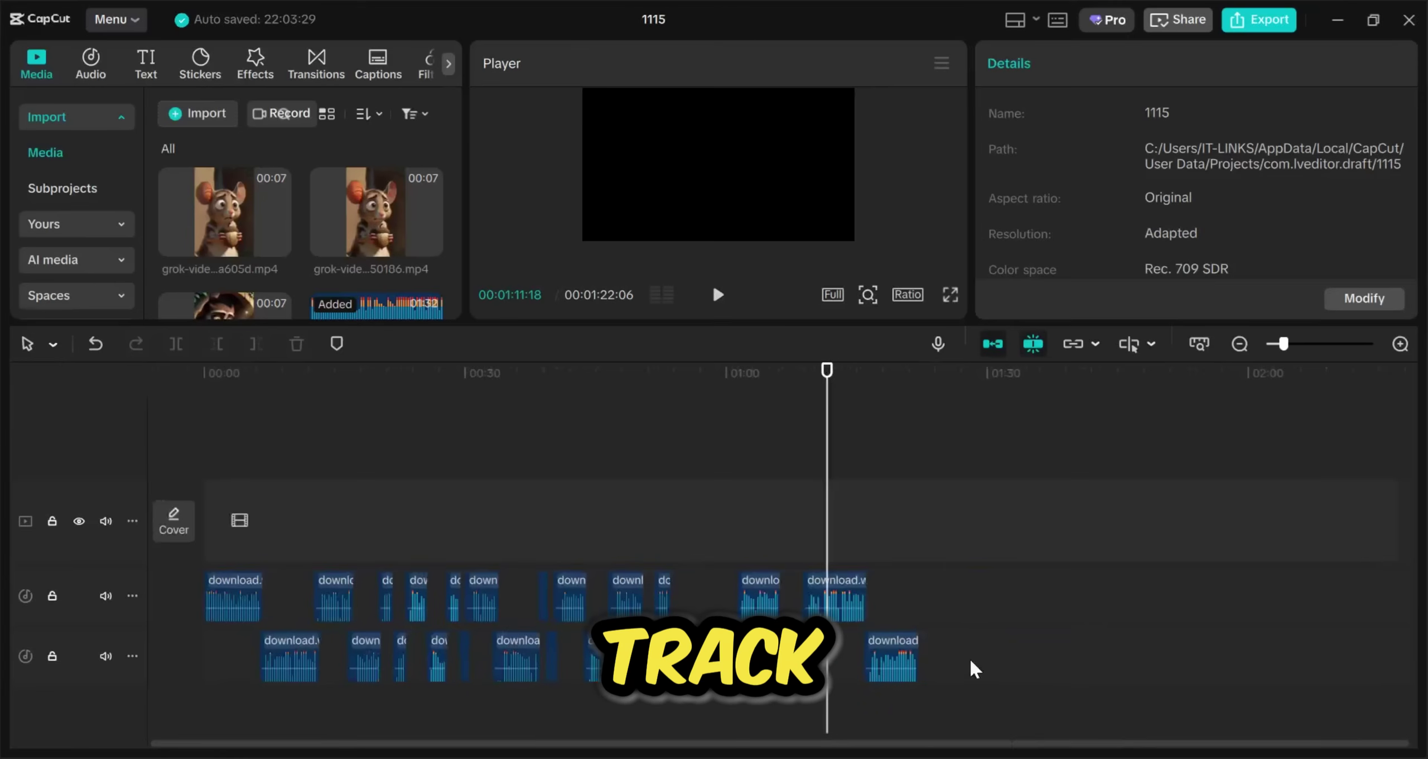
# Lock both narration audio tracks.
pyautogui.click(52, 595)
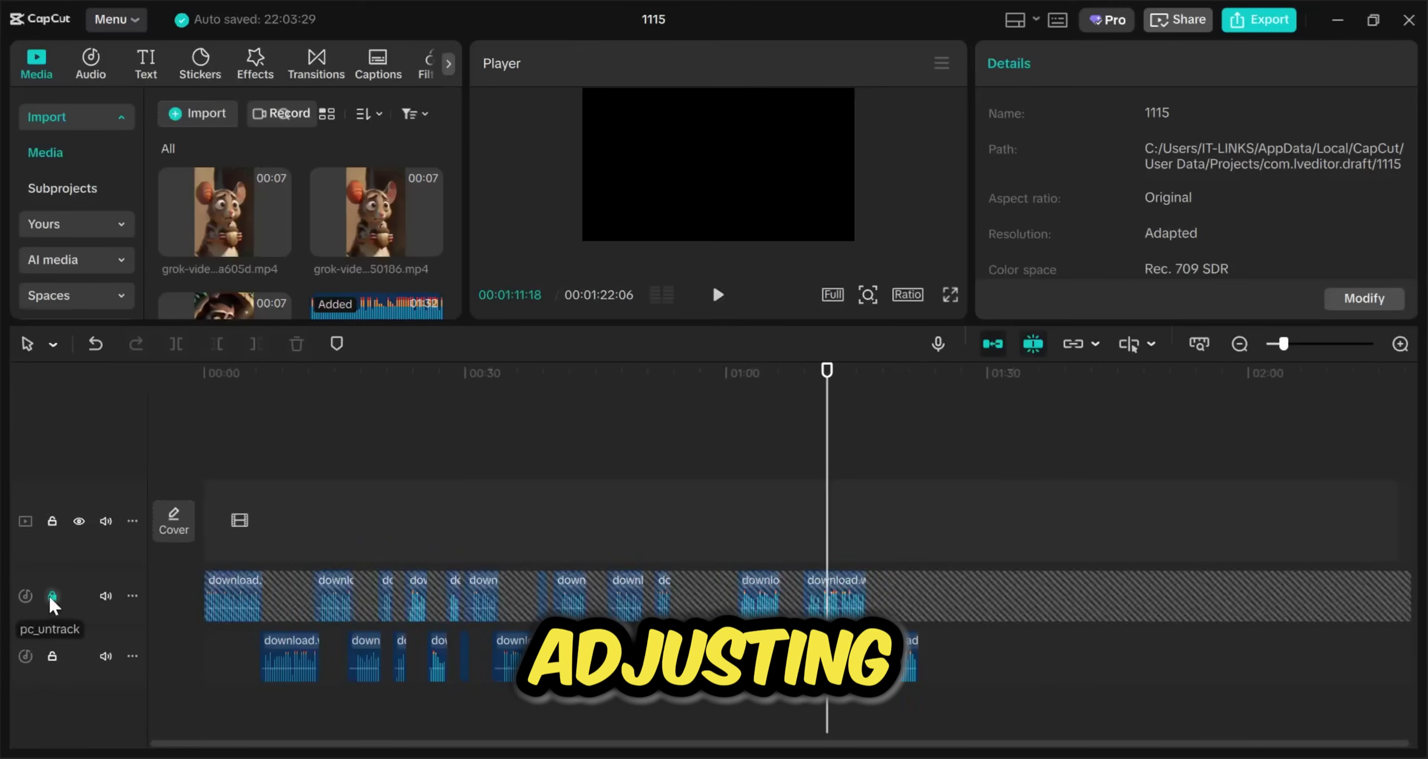
pyautogui.click(52, 655)
pyautogui.hotkey('alt', 'Tab')
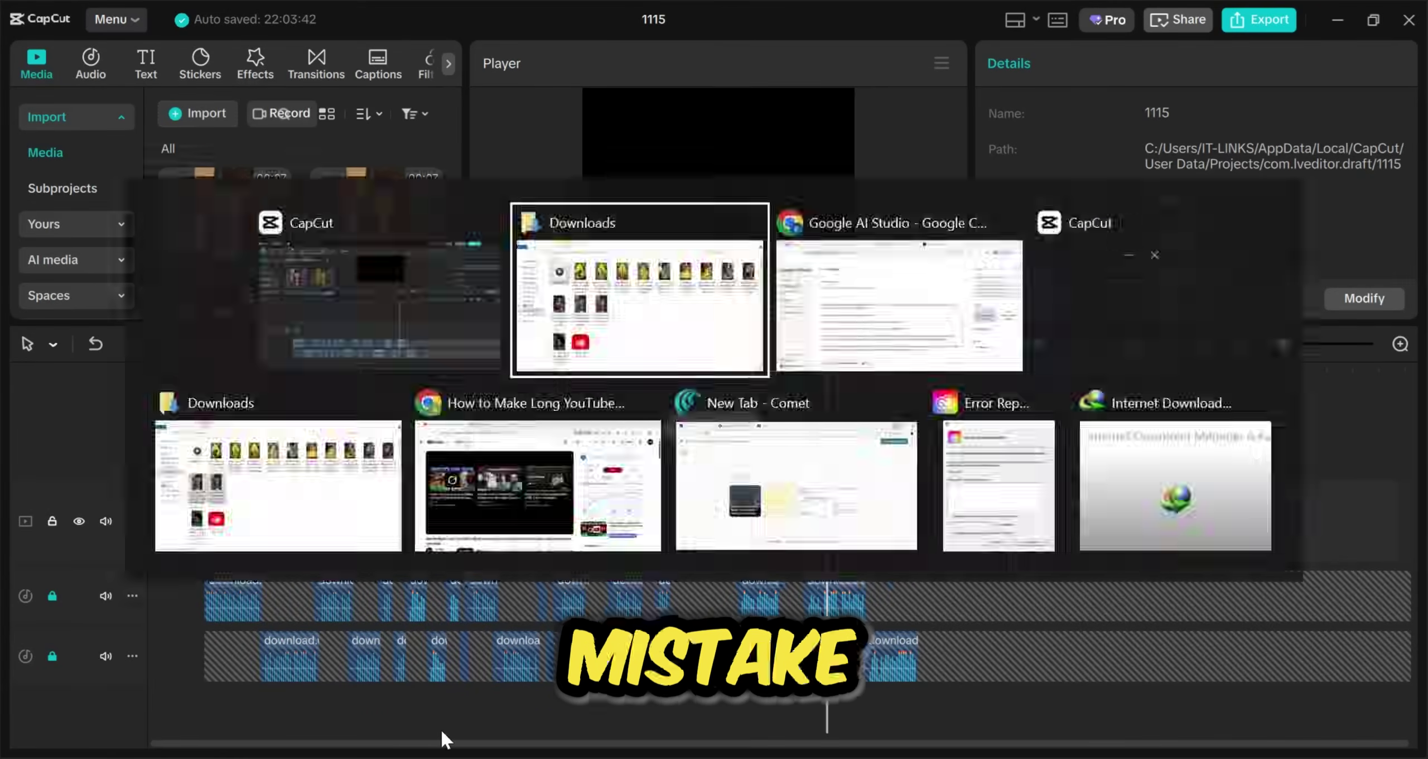
# Add all 12 Grok videos from Downloads to the CapCut timeline.
pyautogui.click(483, 413)
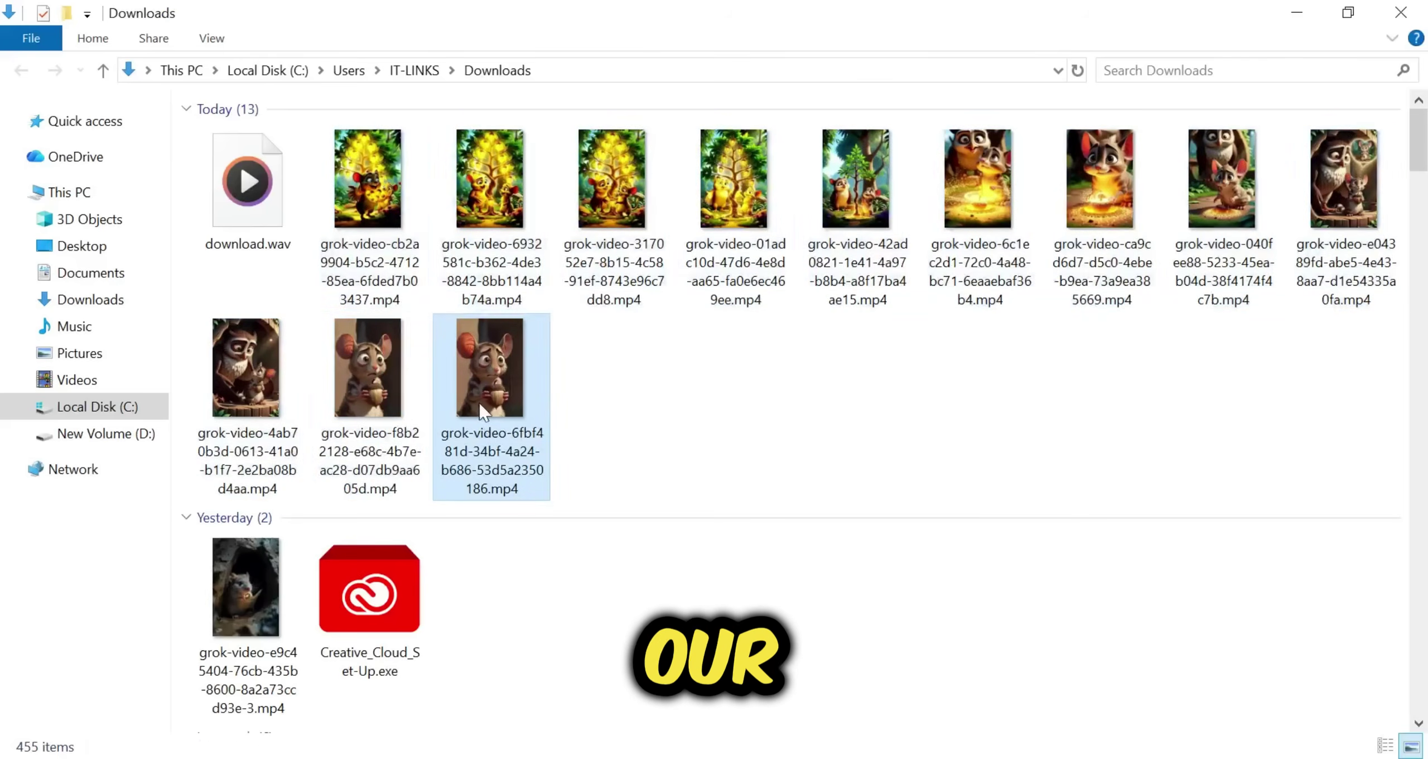
pyautogui.keyDown('shift'); pyautogui.click(367, 179); pyautogui.keyUp('shift')
pyautogui.moveTo(460, 390); pyautogui.dragTo(845, 667)
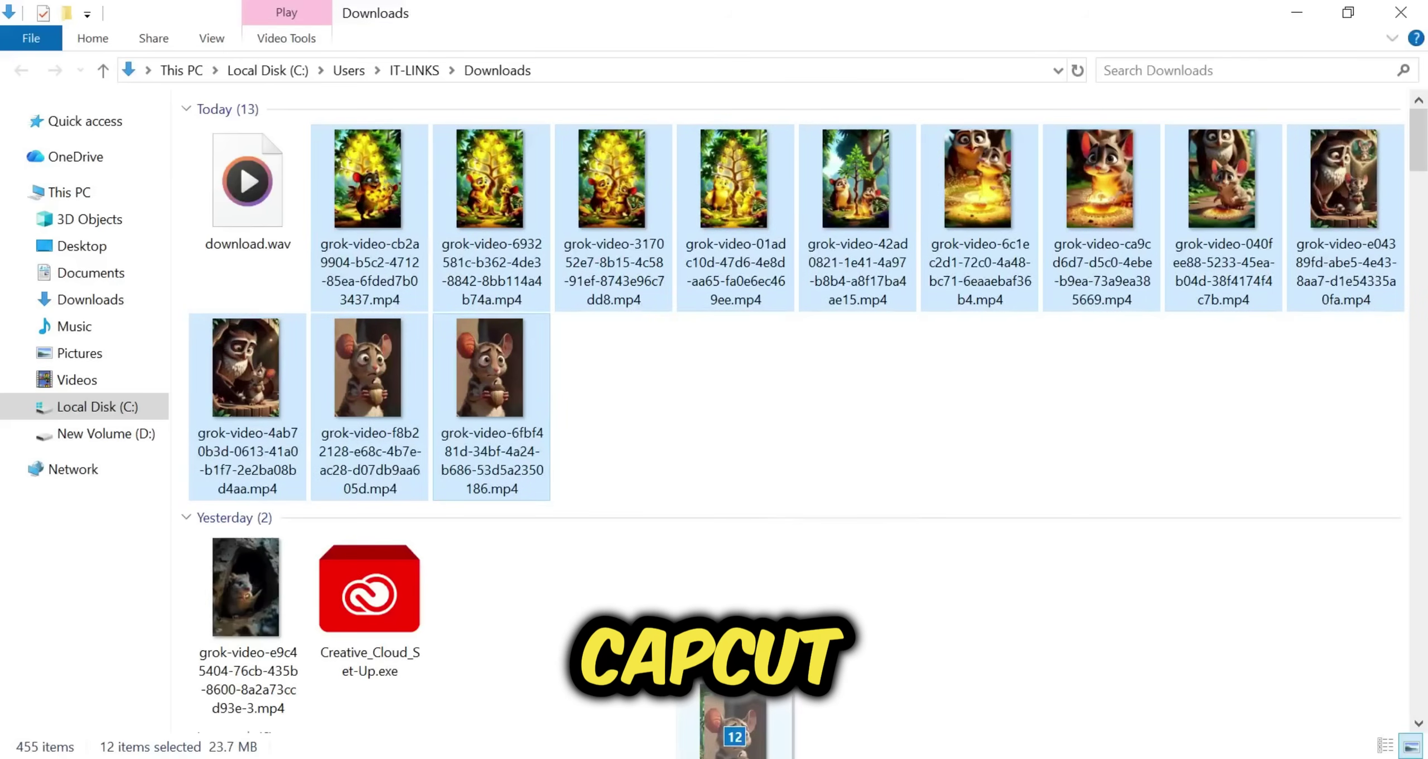
pyautogui.moveTo(826, 673); pyautogui.dragTo(262, 470)
# Reorder the clips so a mouse clip is second and the two owl clips third and fourth.
pyautogui.moveTo(812, 521); pyautogui.dragTo(285, 521)
pyautogui.moveTo(831, 532); pyautogui.dragTo(334, 522)
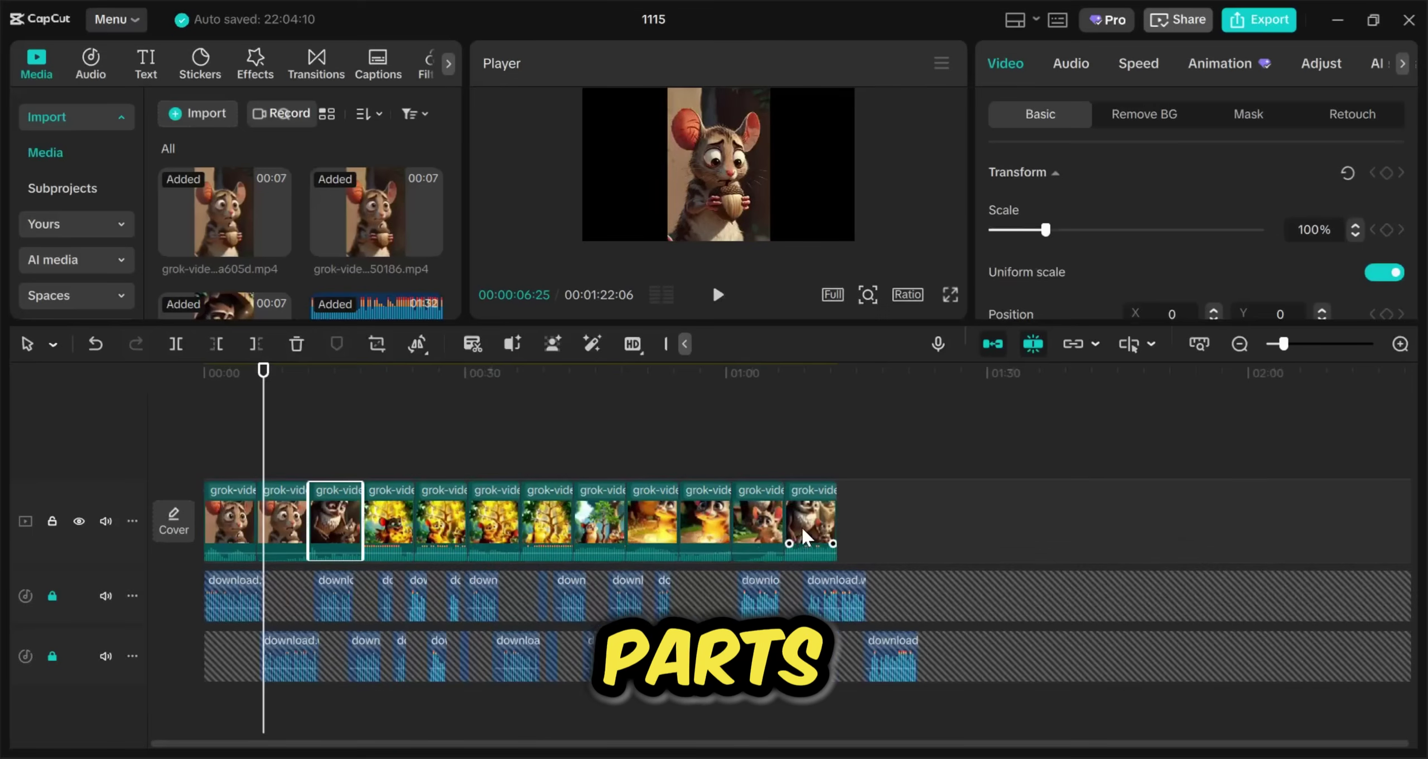
pyautogui.moveTo(811, 522); pyautogui.dragTo(388, 521)
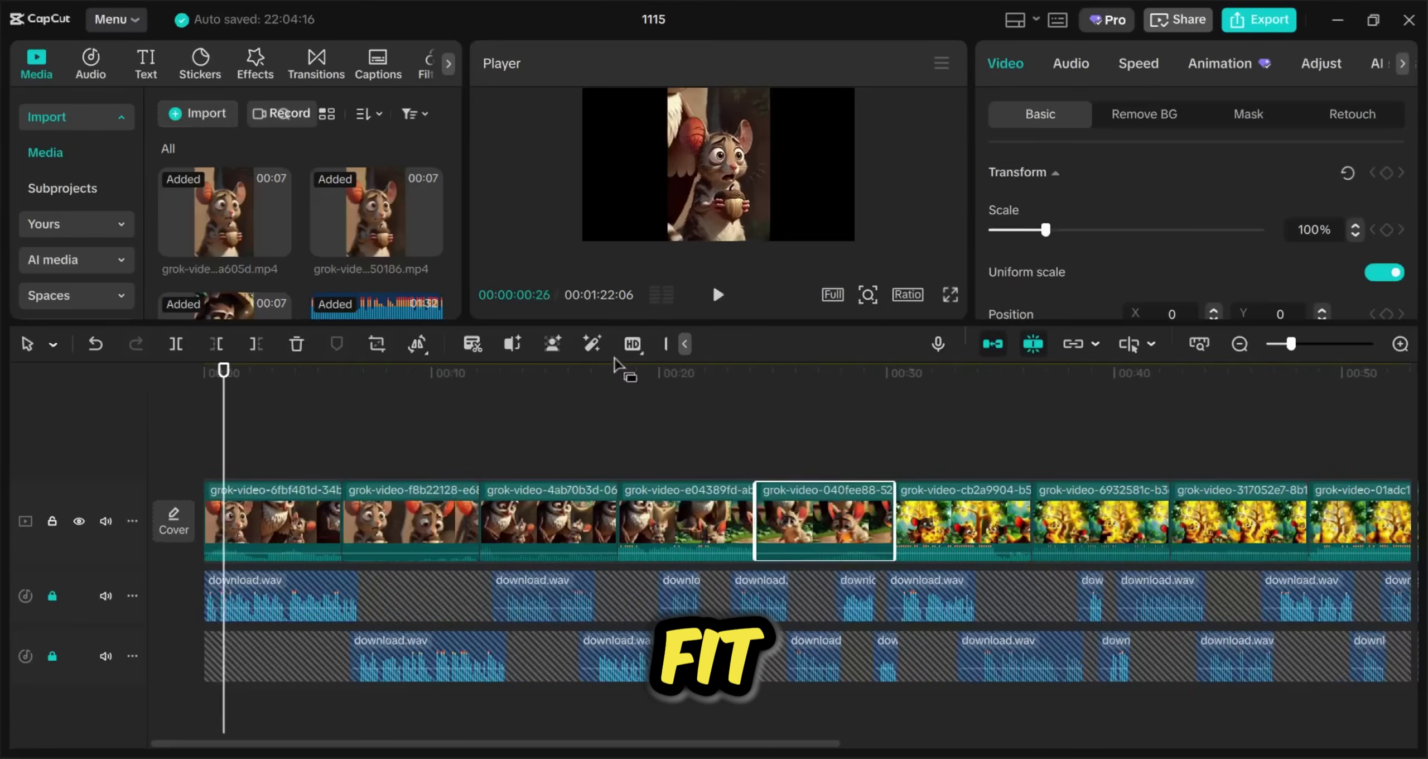
# Extract the audio from all the video clips onto a new track.
pyautogui.hotkey('ctrl', 'a')
pyautogui.rightClick(304, 521)
pyautogui.click(446, 307)
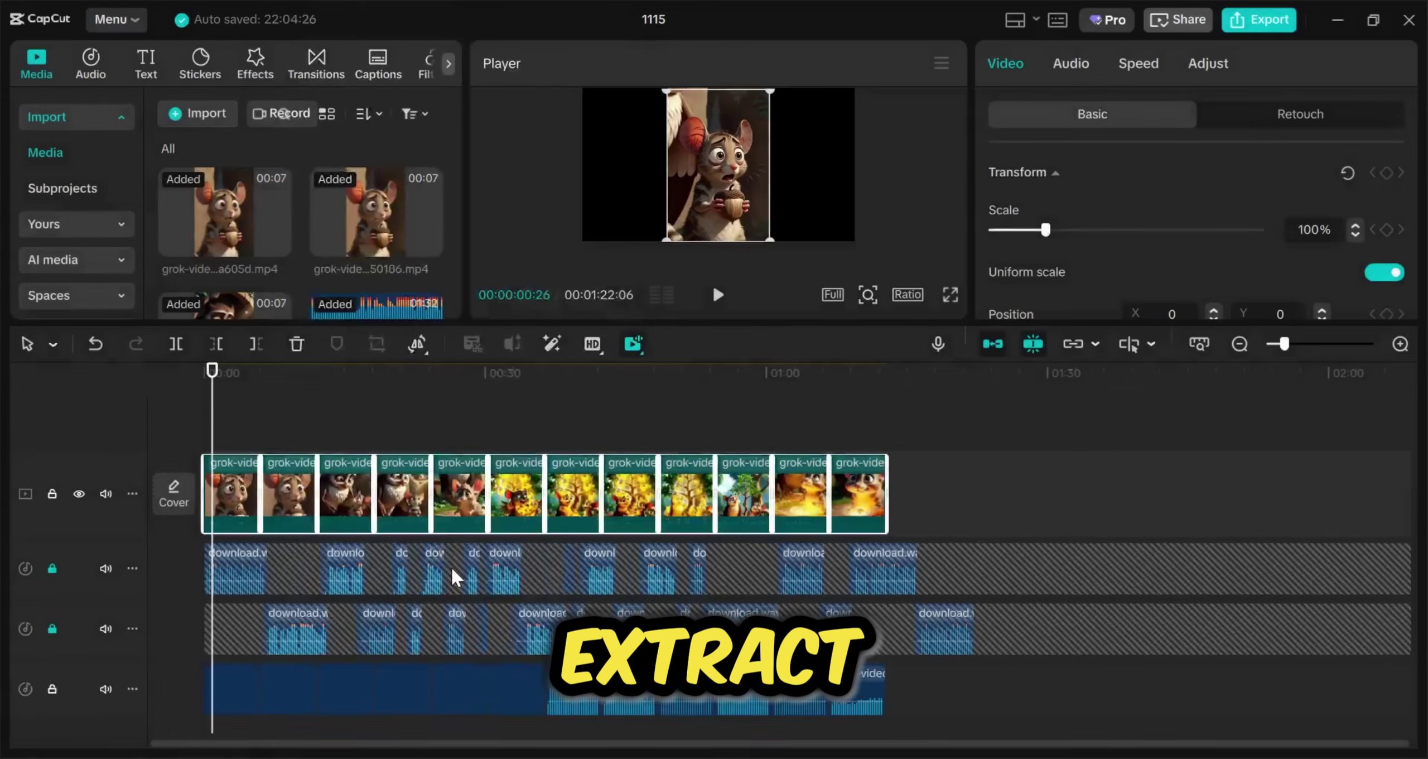
# Select every extracted audio clip and set its volume to -15 dB.
pyautogui.click(915, 719)
pyautogui.moveTo(915, 719); pyautogui.dragTo(293, 696)
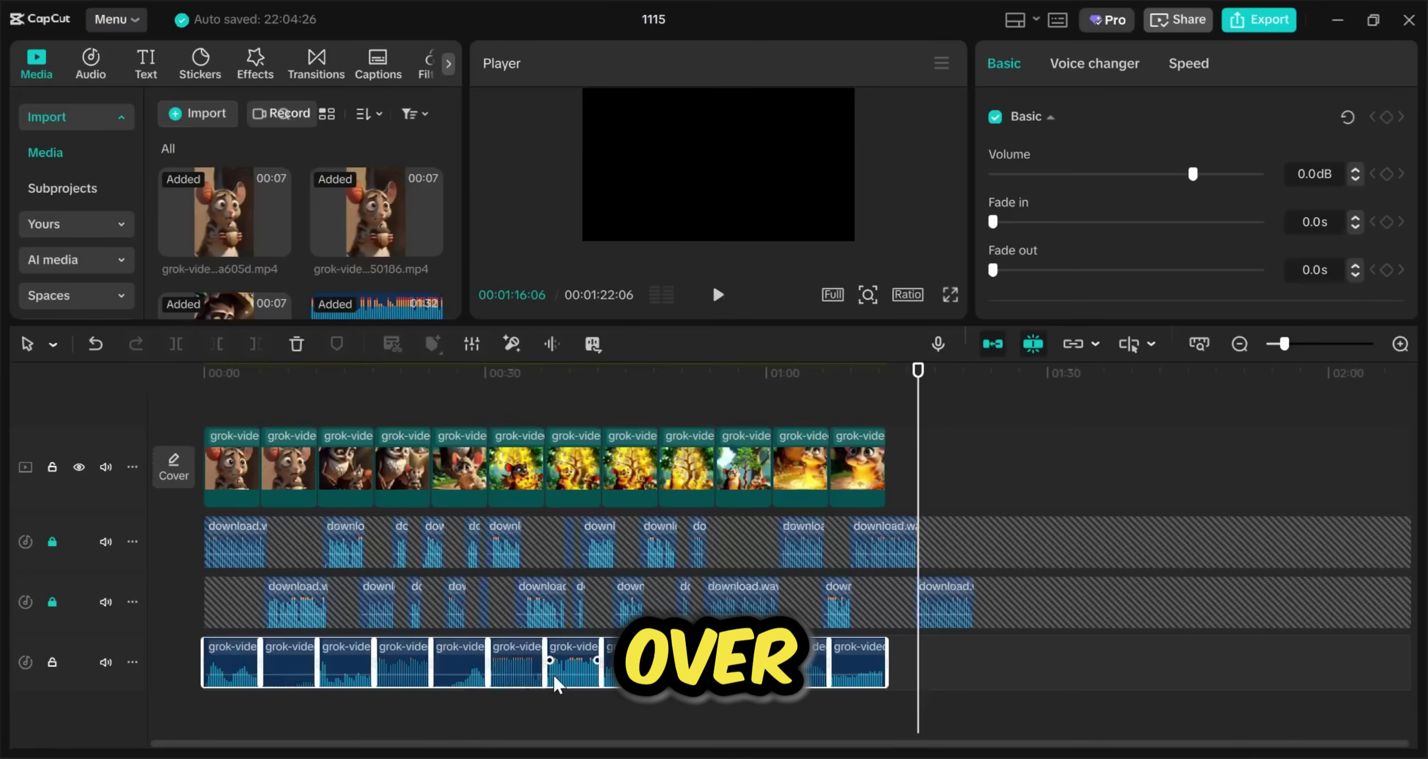
pyautogui.press('BackSpace')
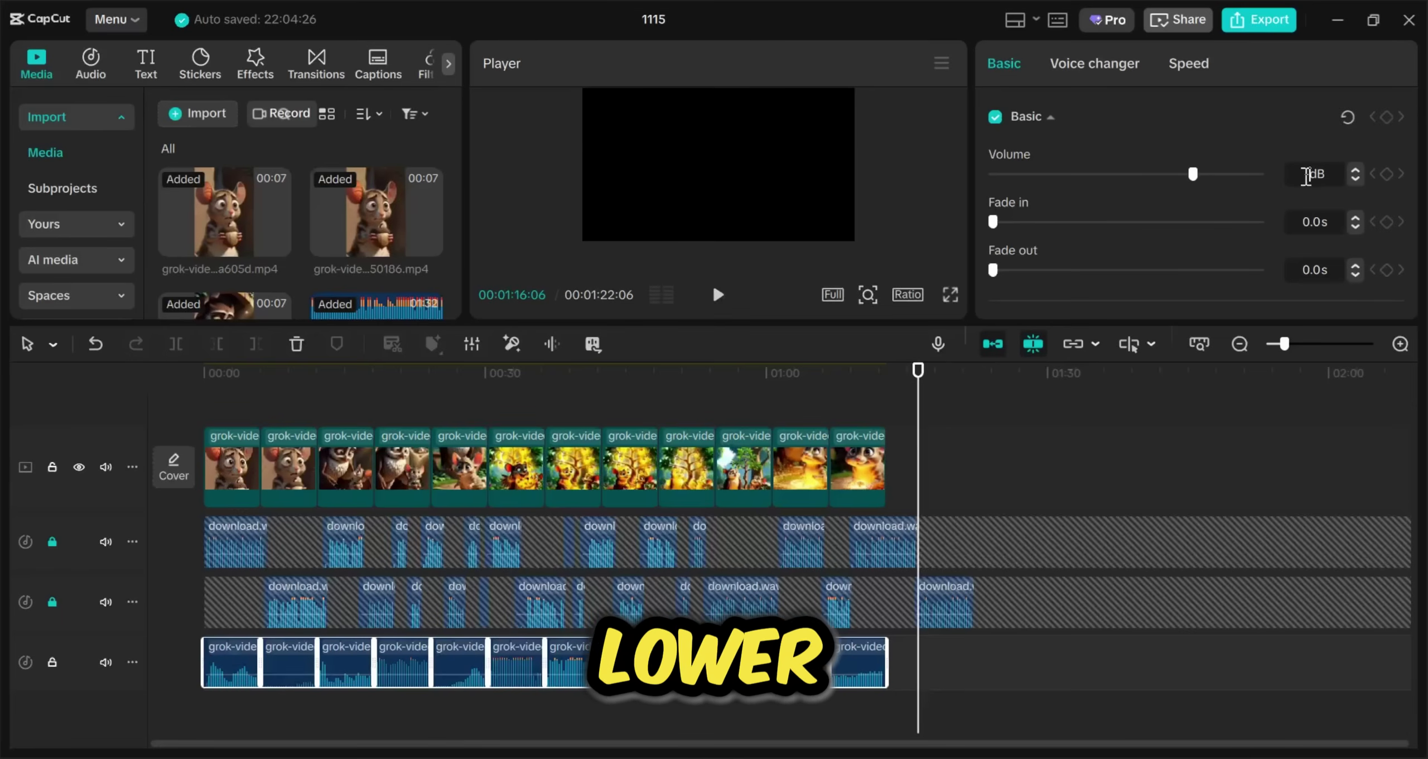
pyautogui.press('Return')
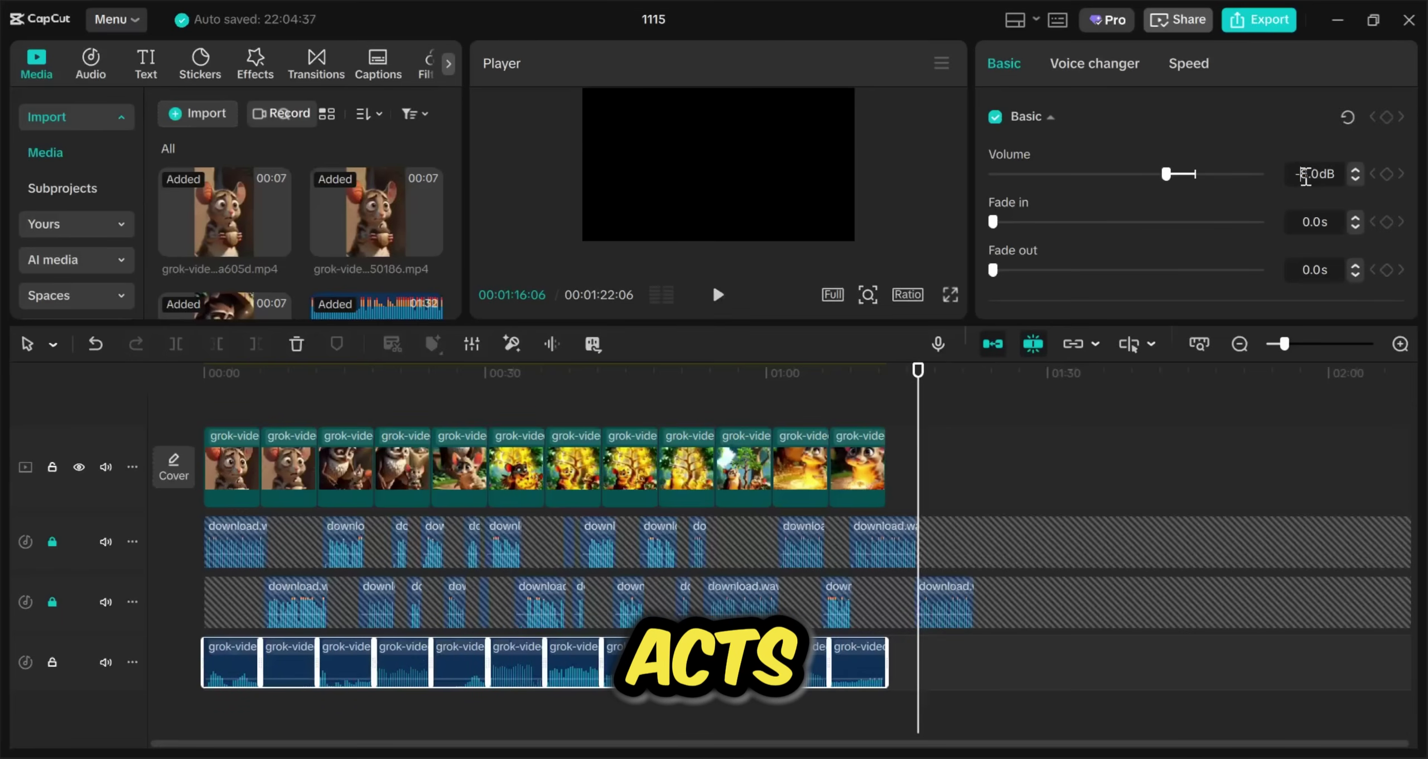
pyautogui.doubleClick(1306, 177)
pyautogui.press('BackSpace')
pyautogui.write('-15')
pyautogui.press('Return')
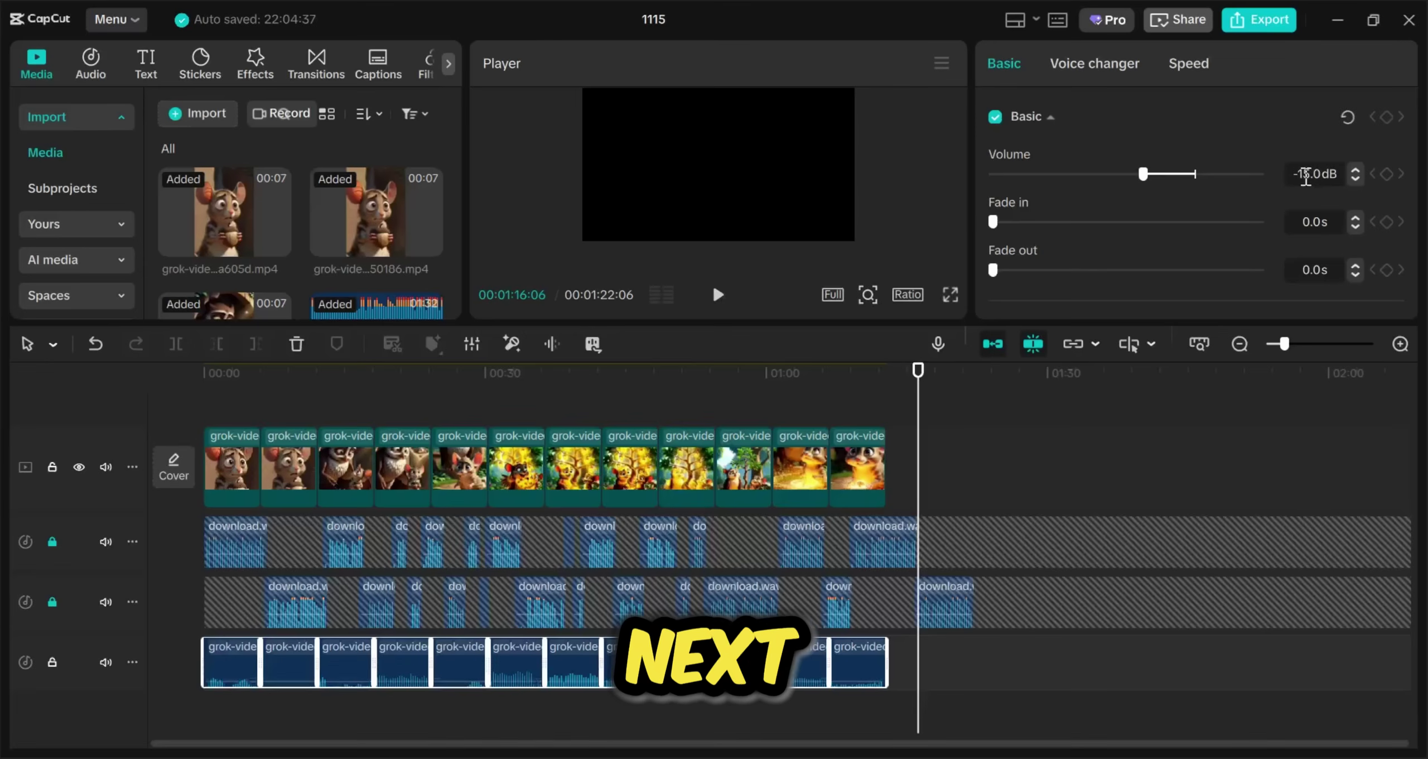
# Change the project aspect ratio to 9:16.
pyautogui.moveTo(271, 372); pyautogui.dragTo(204, 373)
pyautogui.scroll(1, 522, 440)
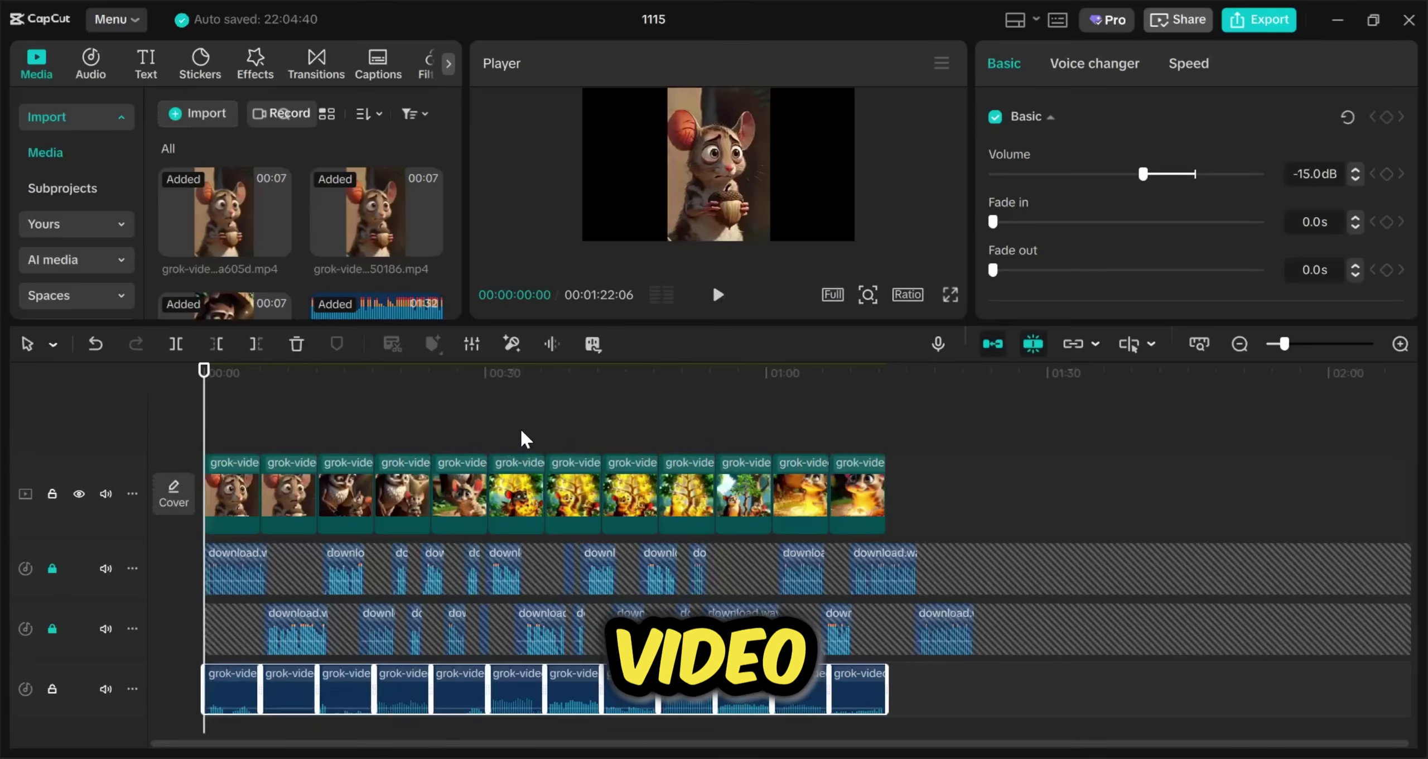
pyautogui.click(915, 295)
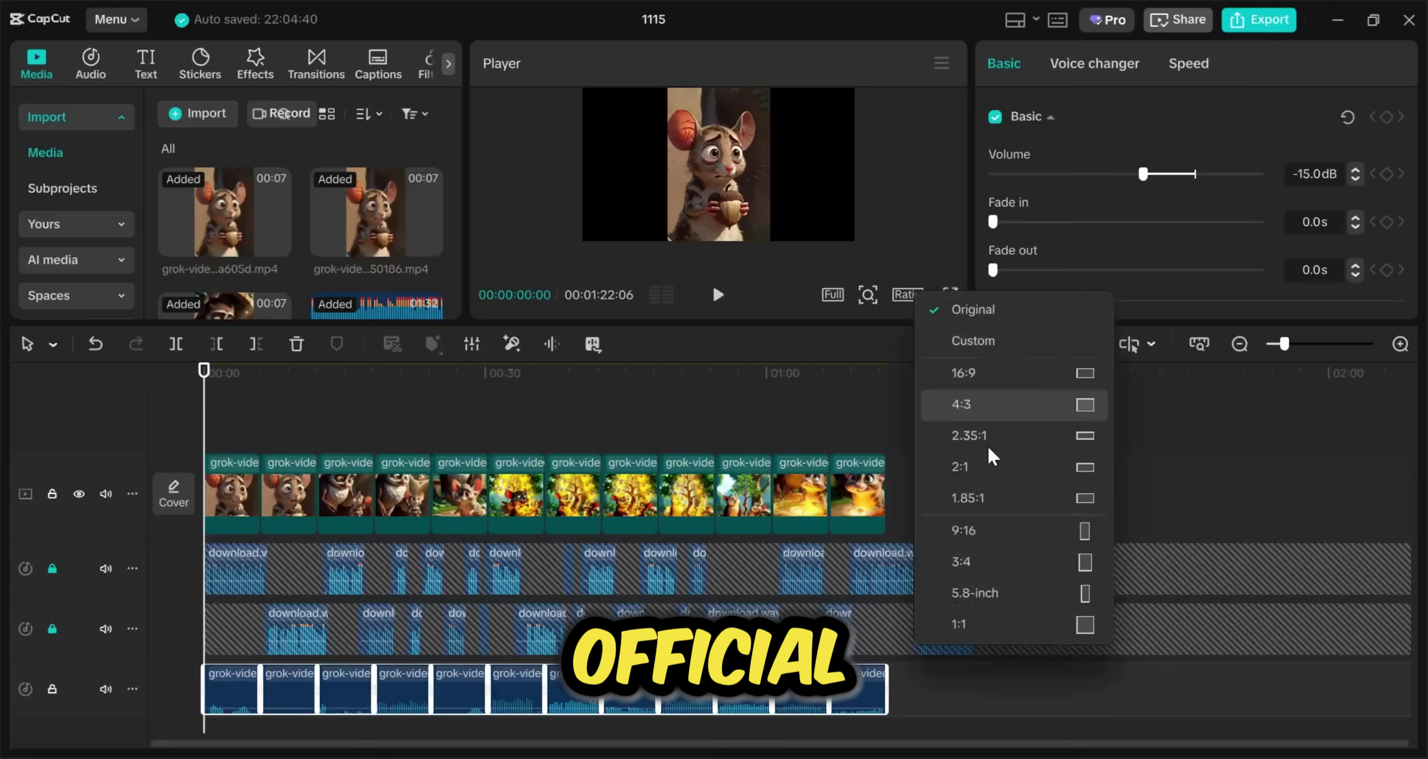
pyautogui.click(982, 531)
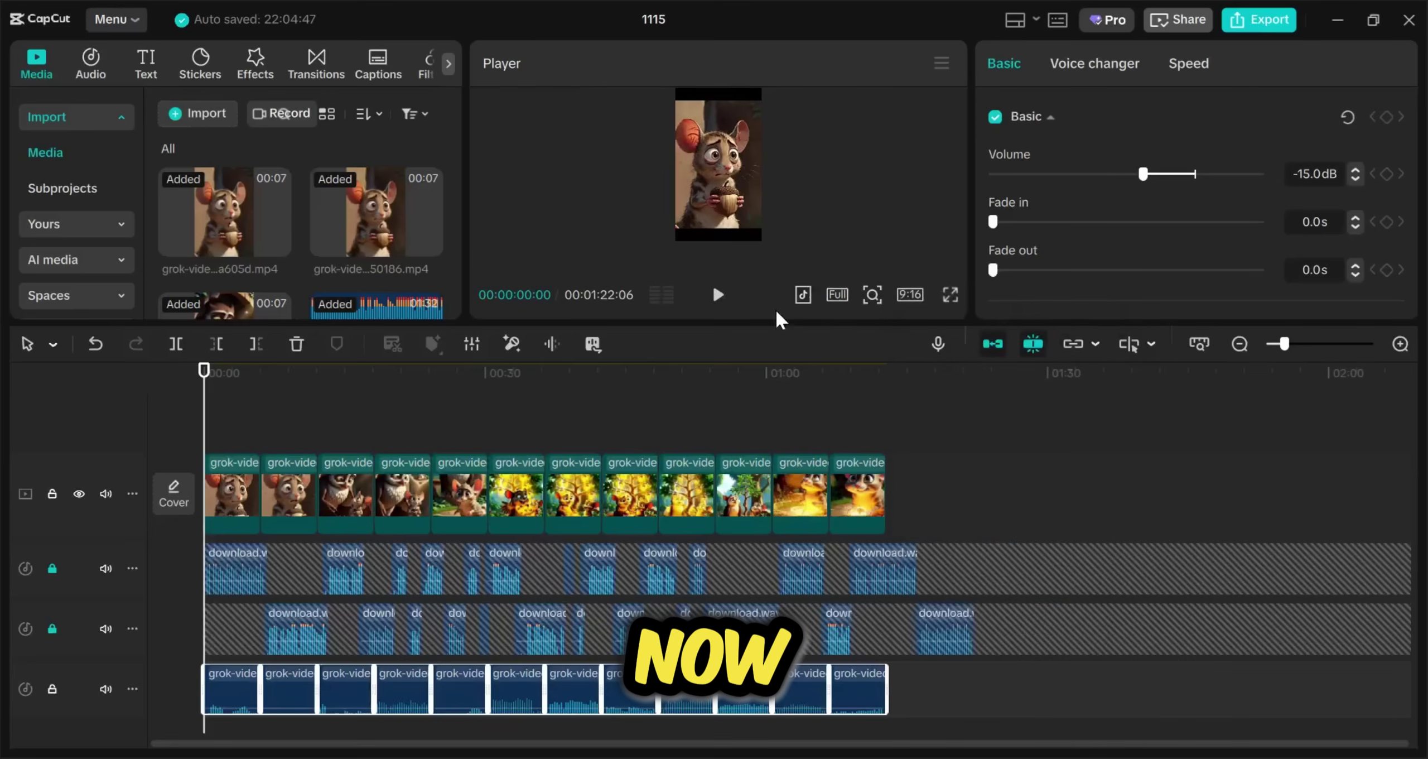
# Select the Grok clips and scale them up to fill the vertical frame, checking playback.
pyautogui.moveTo(781, 322); pyautogui.dragTo(791, 557)
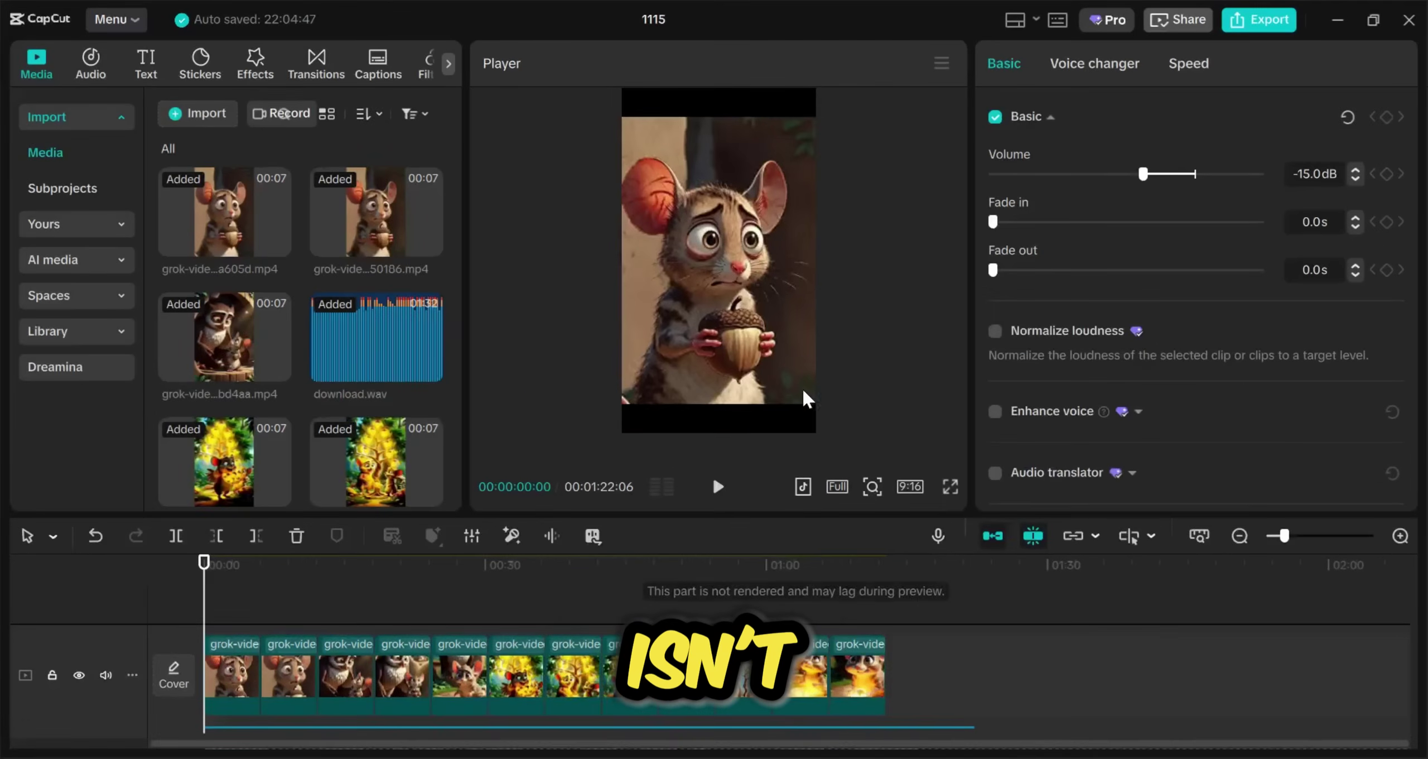
pyautogui.click(801, 371)
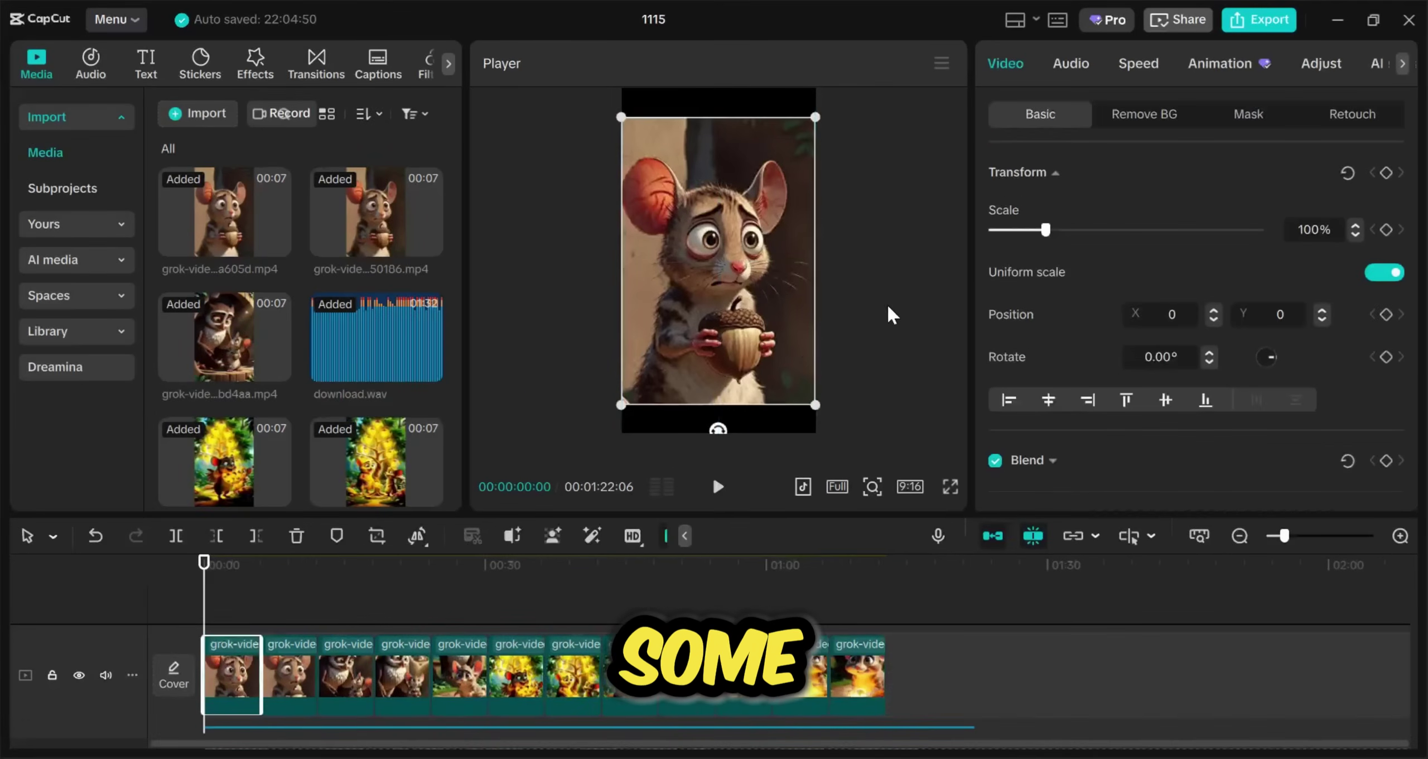
pyautogui.moveTo(960, 660); pyautogui.dragTo(195, 613)
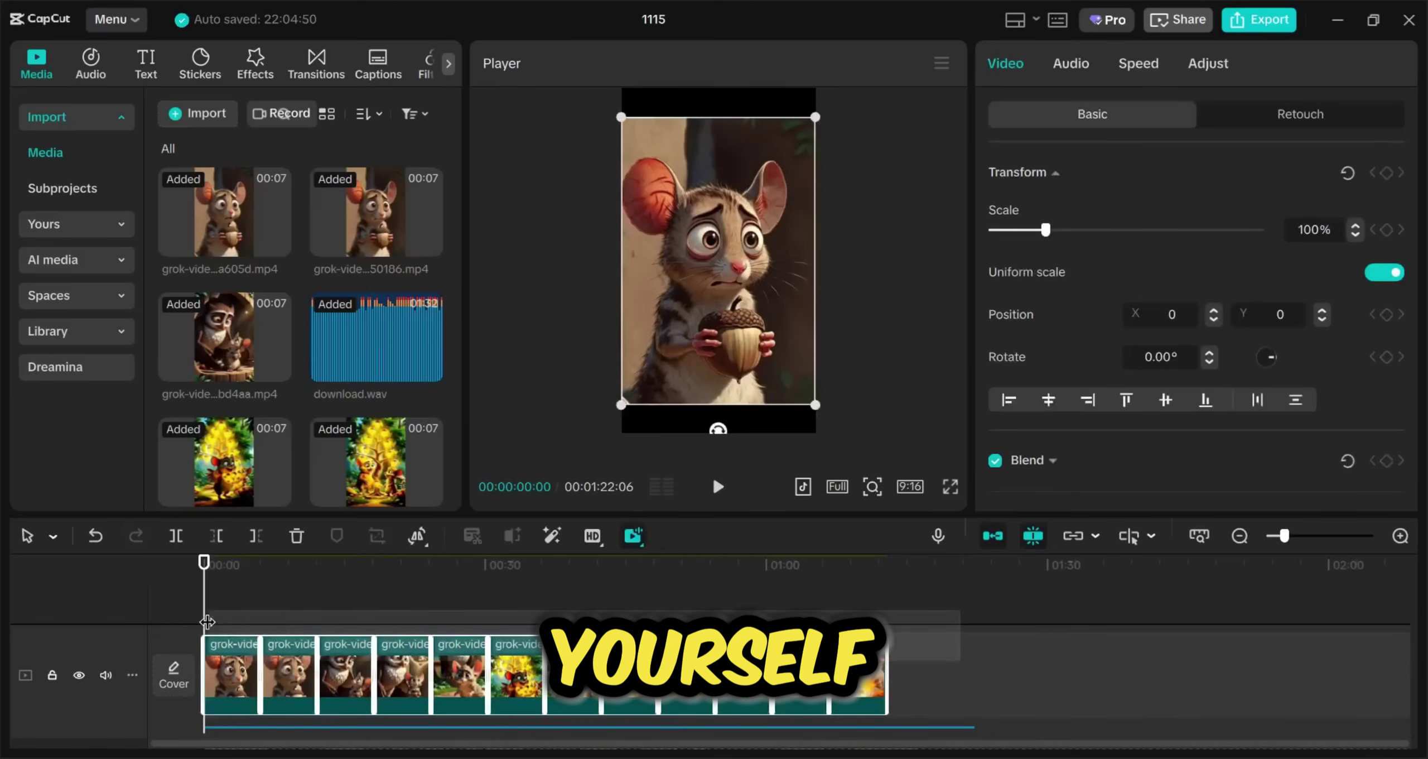
pyautogui.moveTo(822, 415); pyautogui.dragTo(836, 433)
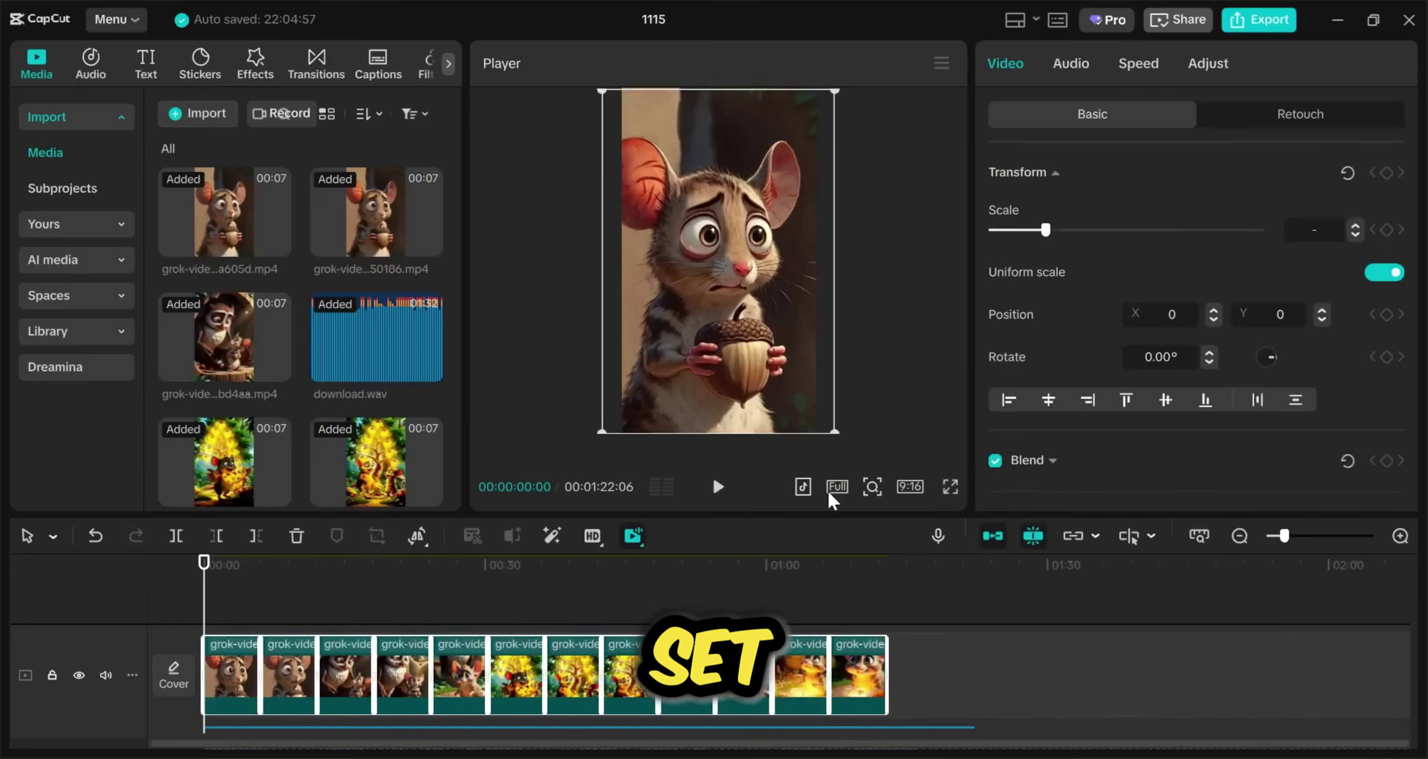
pyautogui.press('space')
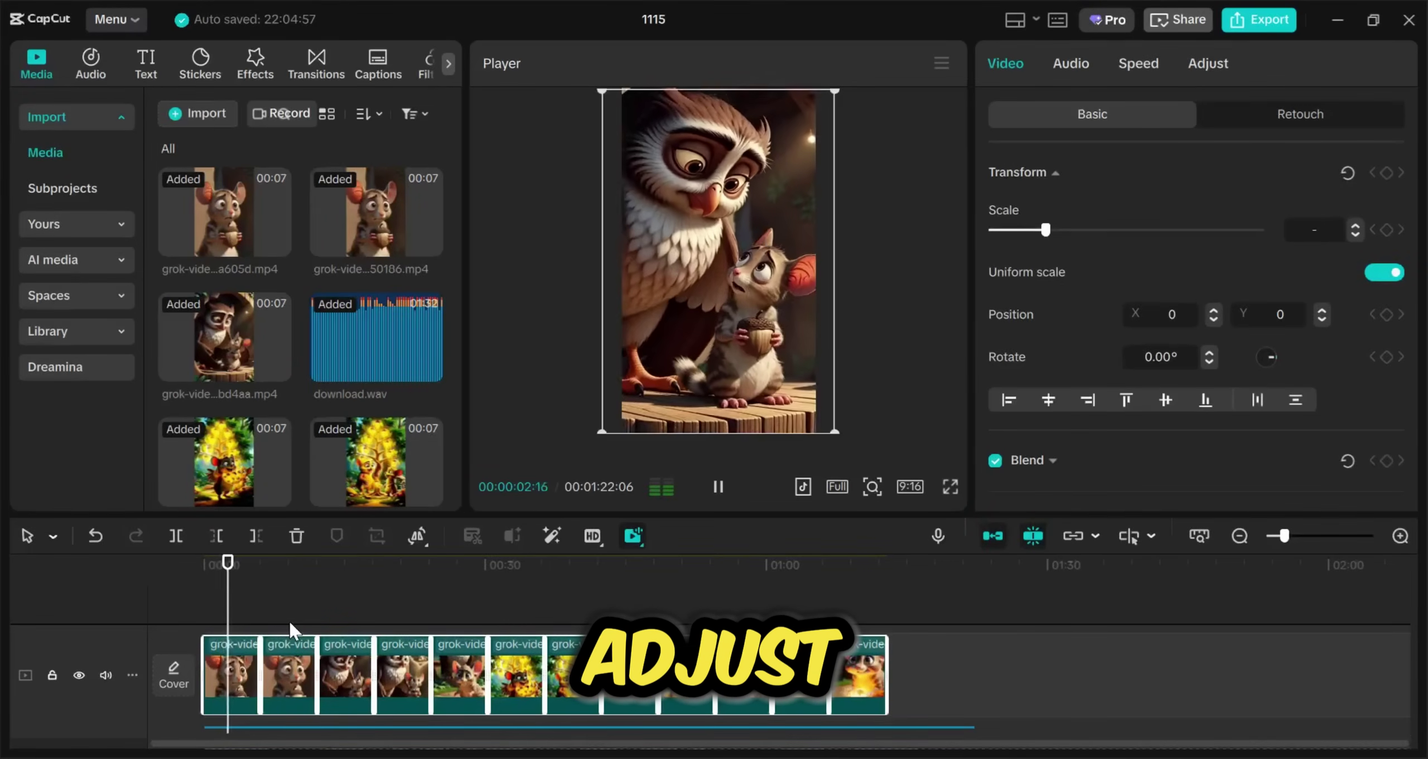
pyautogui.press('space')
pyautogui.click(297, 677)
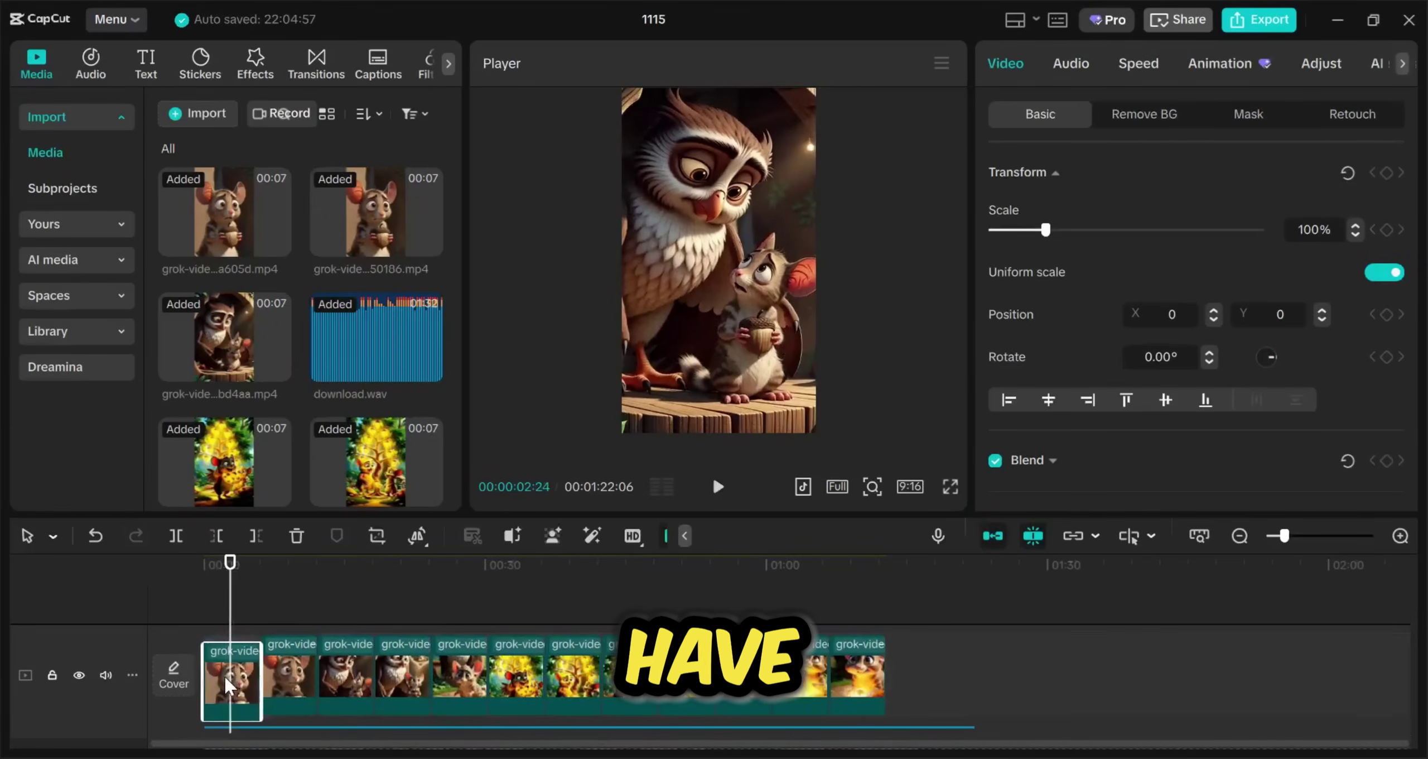
# Unlock the voiceover track, combine both tracks' narration clips into a compound clip, and open Auto captions.
pyautogui.click(304, 636)
pyautogui.press('space')
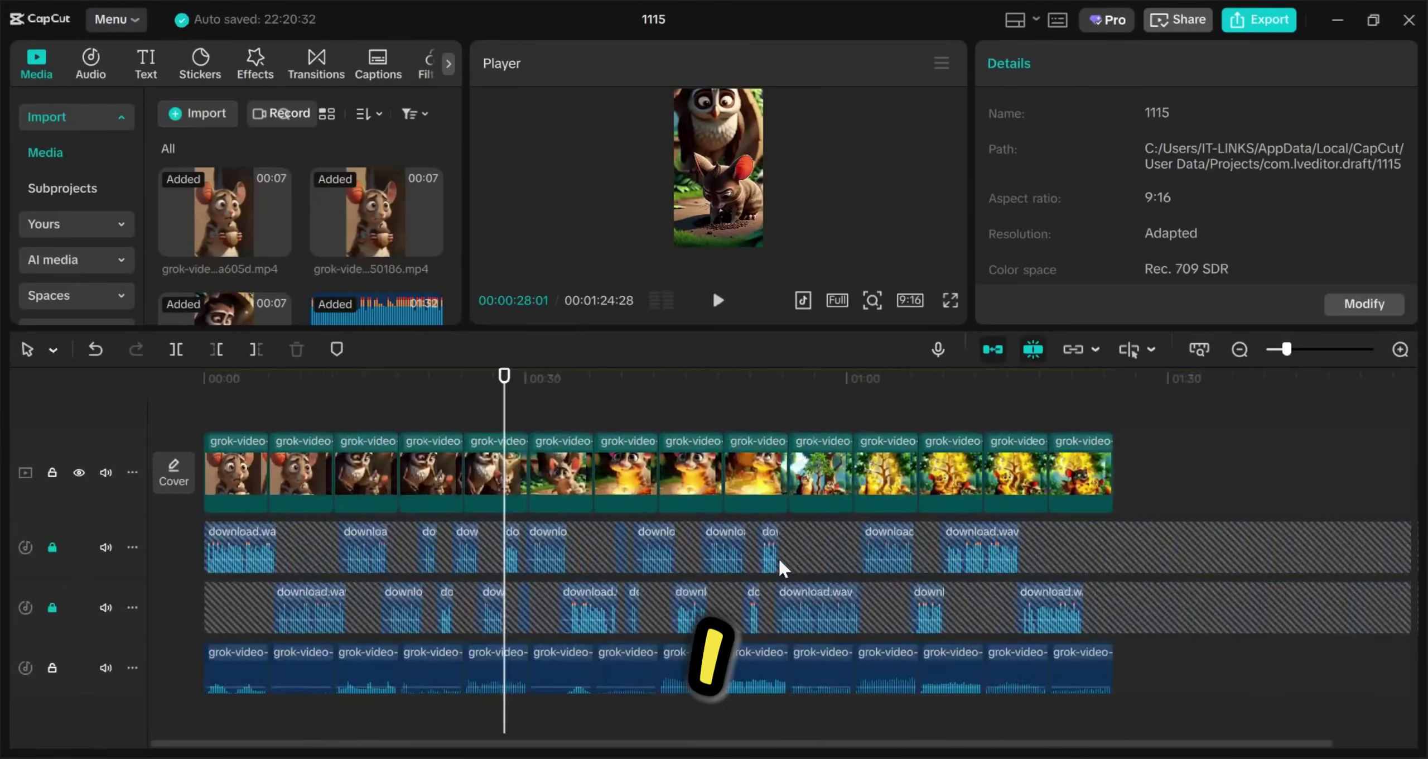
pyautogui.click(52, 607)
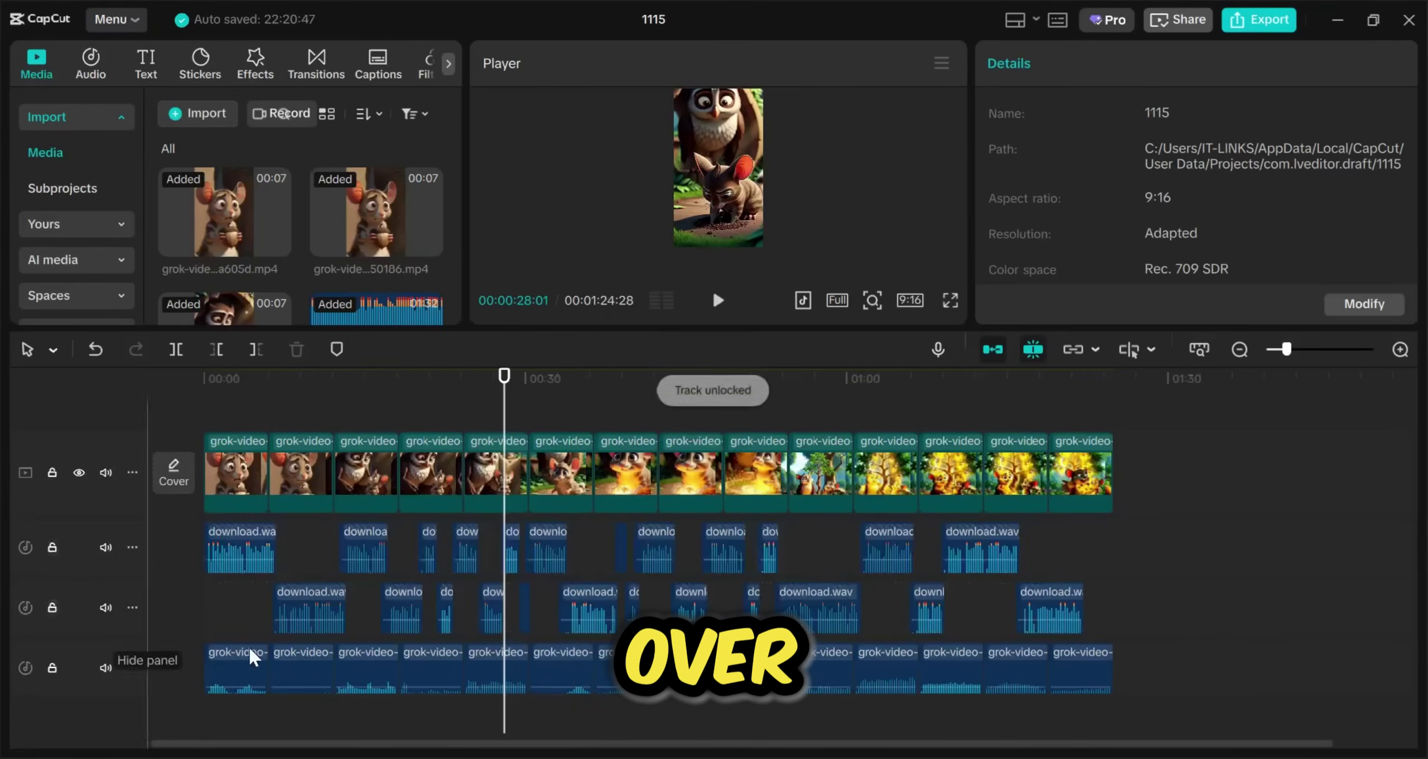
pyautogui.moveTo(1131, 621); pyautogui.dragTo(405, 533)
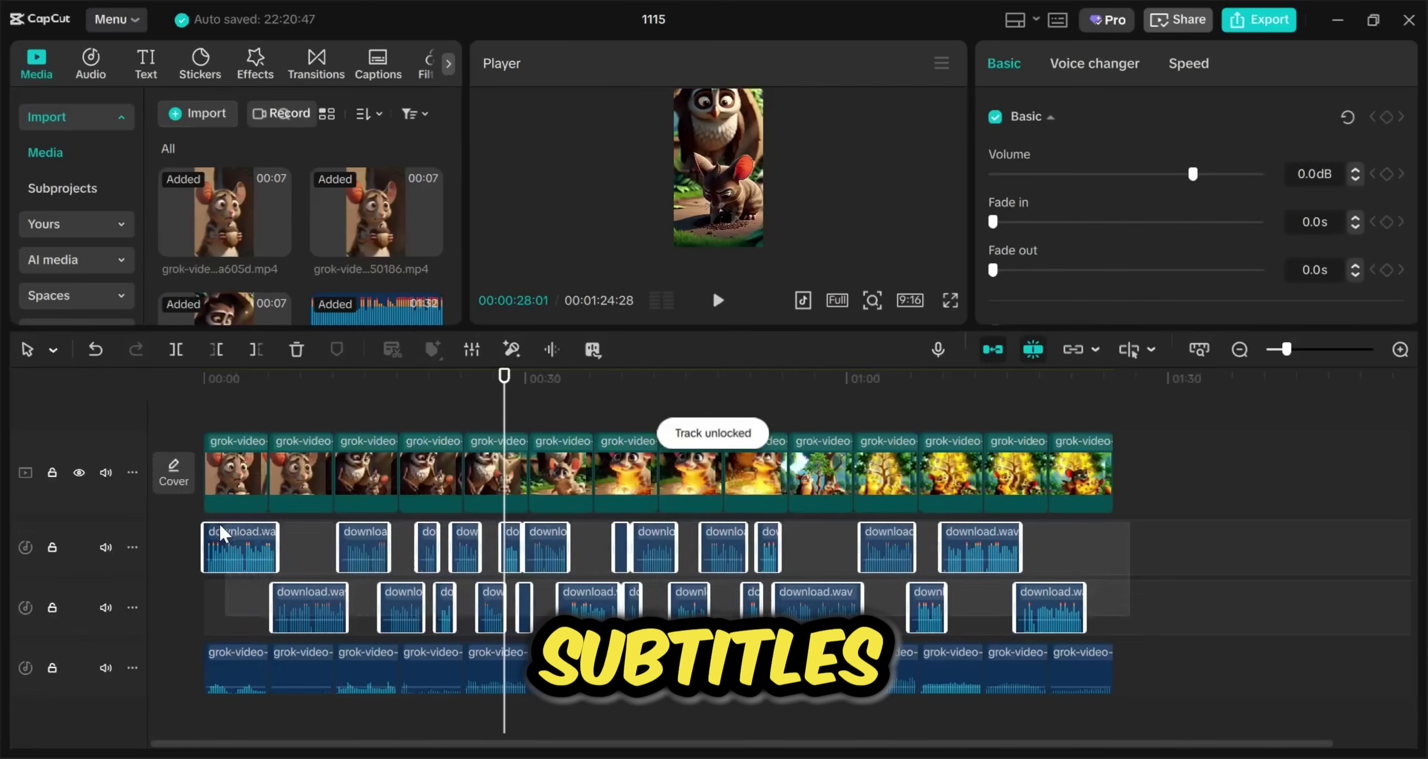
pyautogui.rightClick(228, 537)
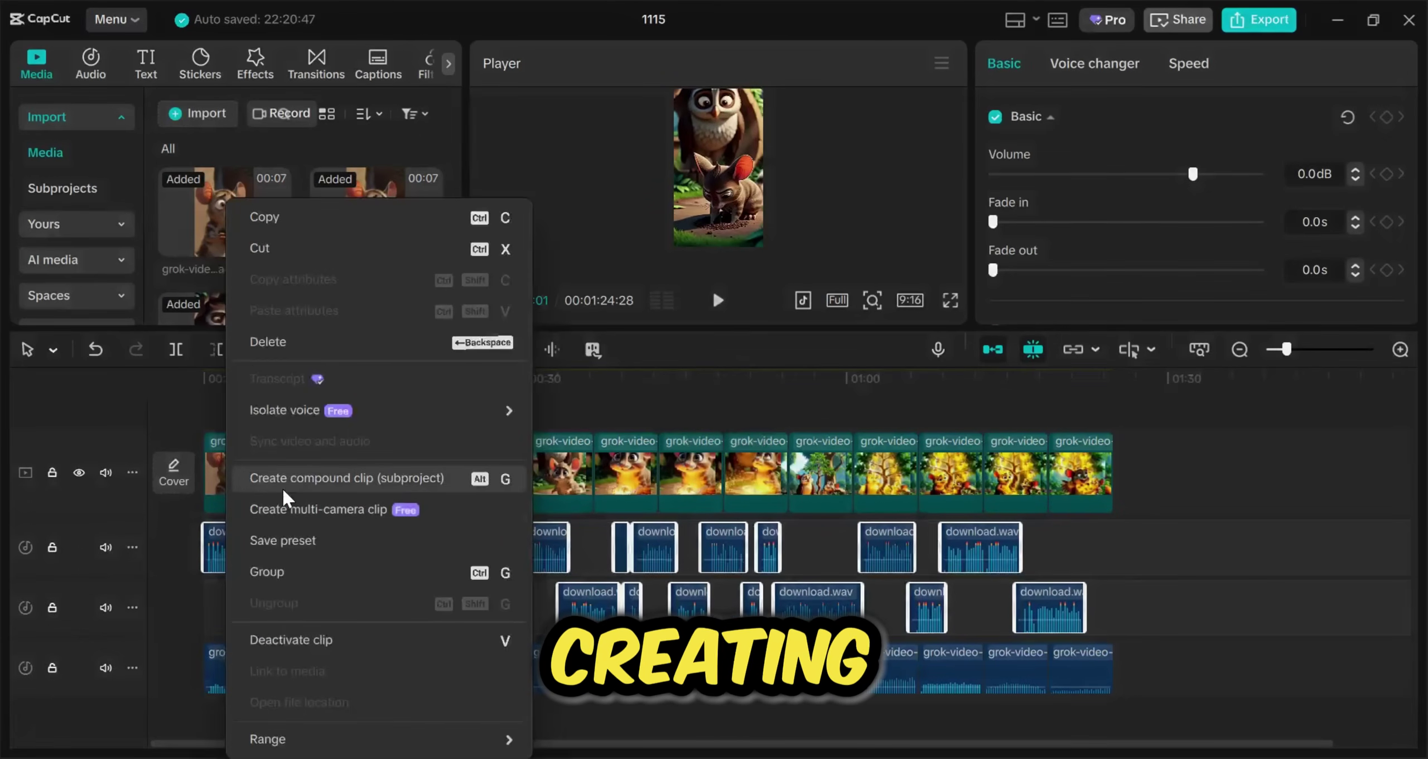
pyautogui.click(323, 485)
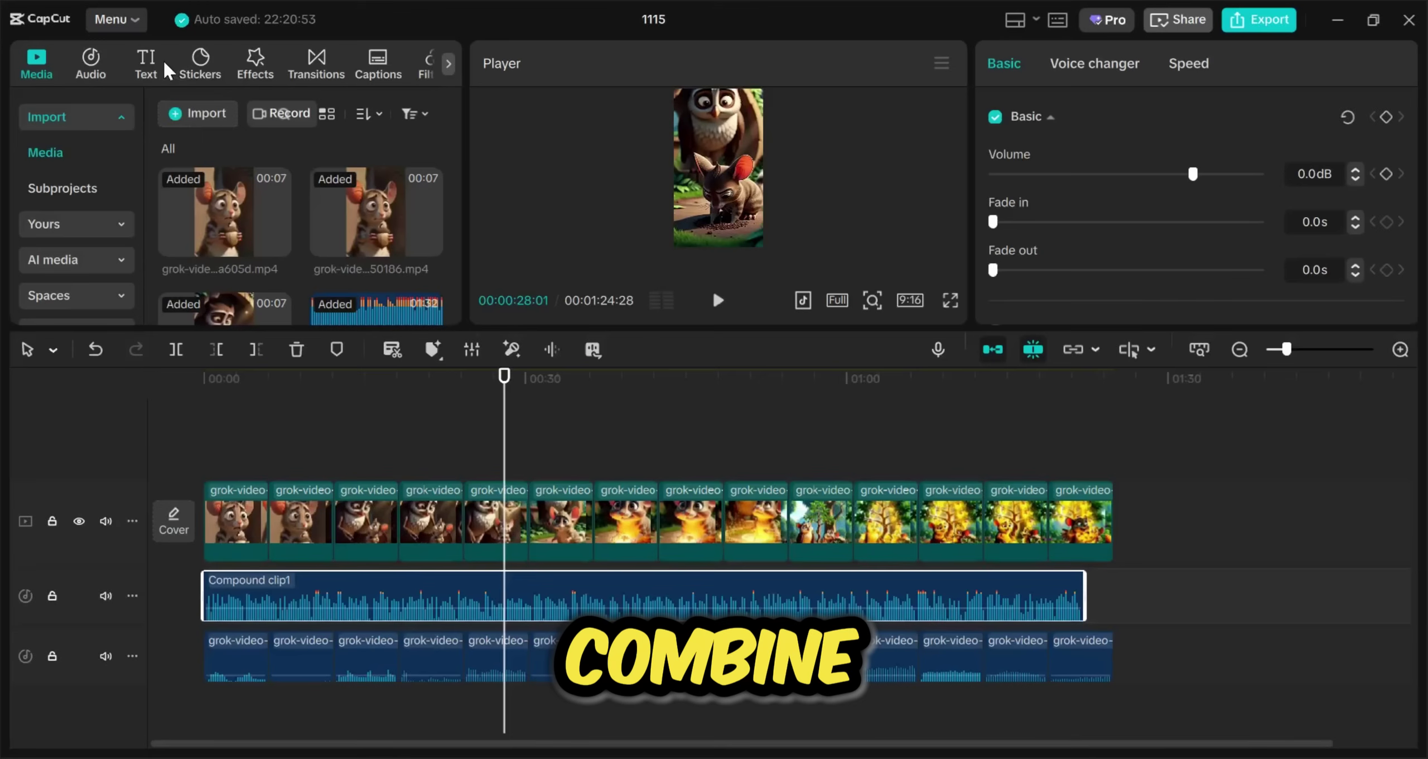
pyautogui.click(148, 65)
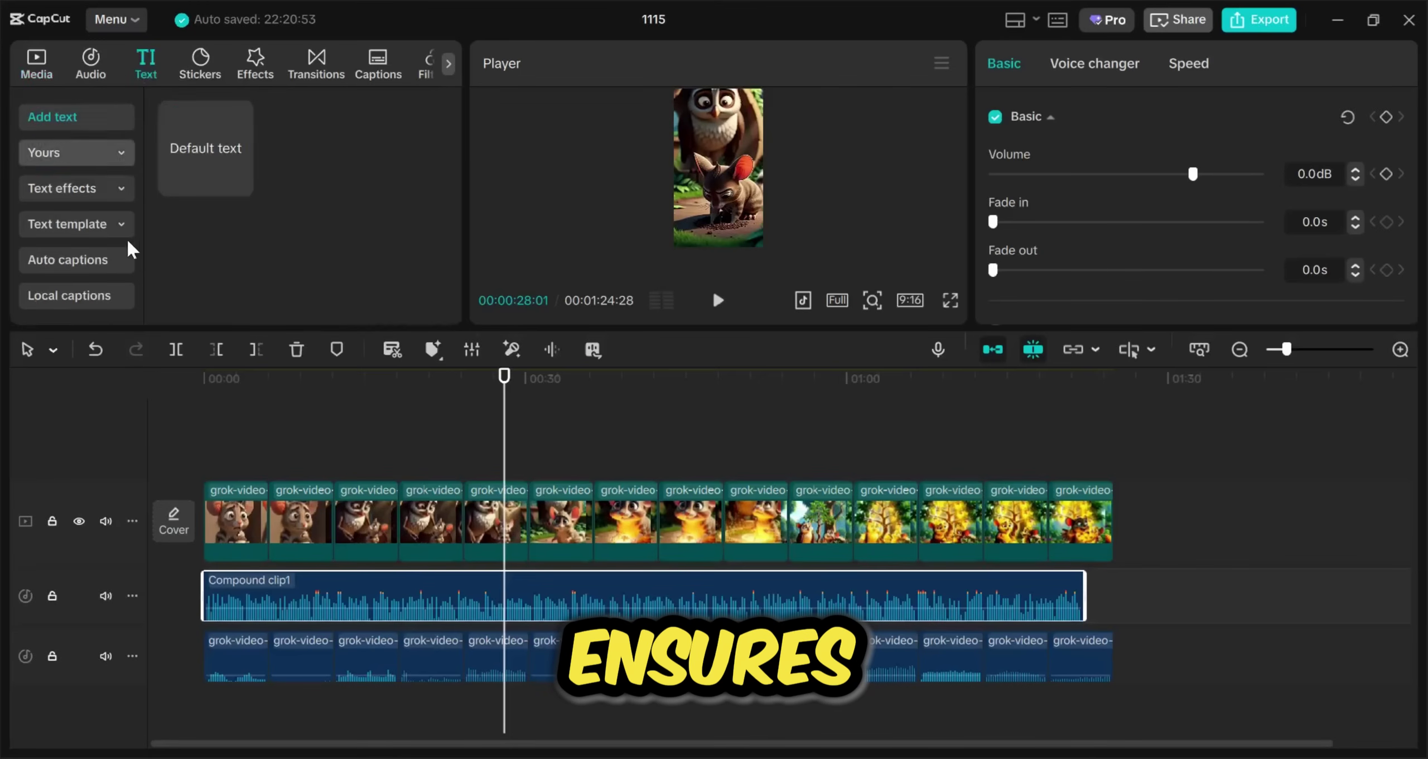
pyautogui.click(81, 267)
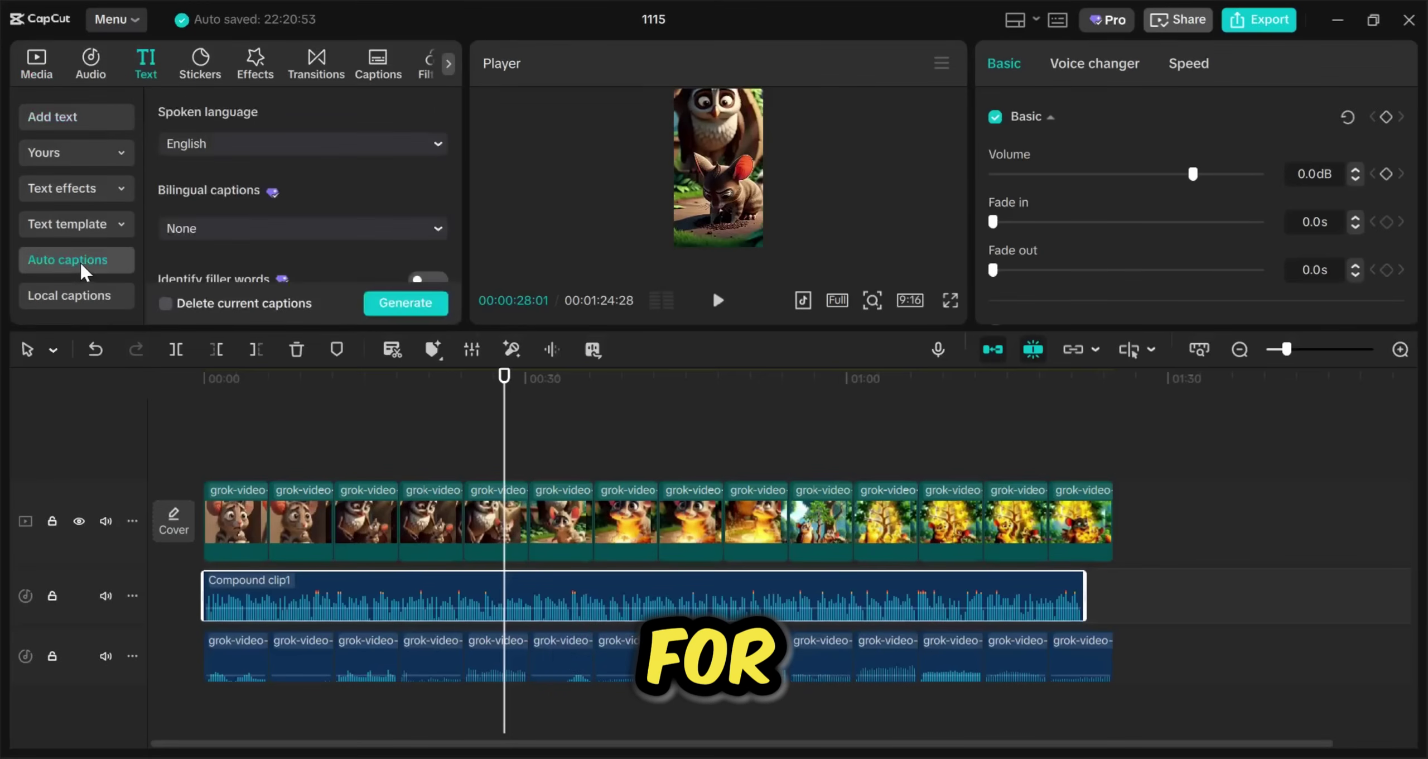
# Generate English captions from the voiceover and select a caption clip to style.
pyautogui.click(383, 308)
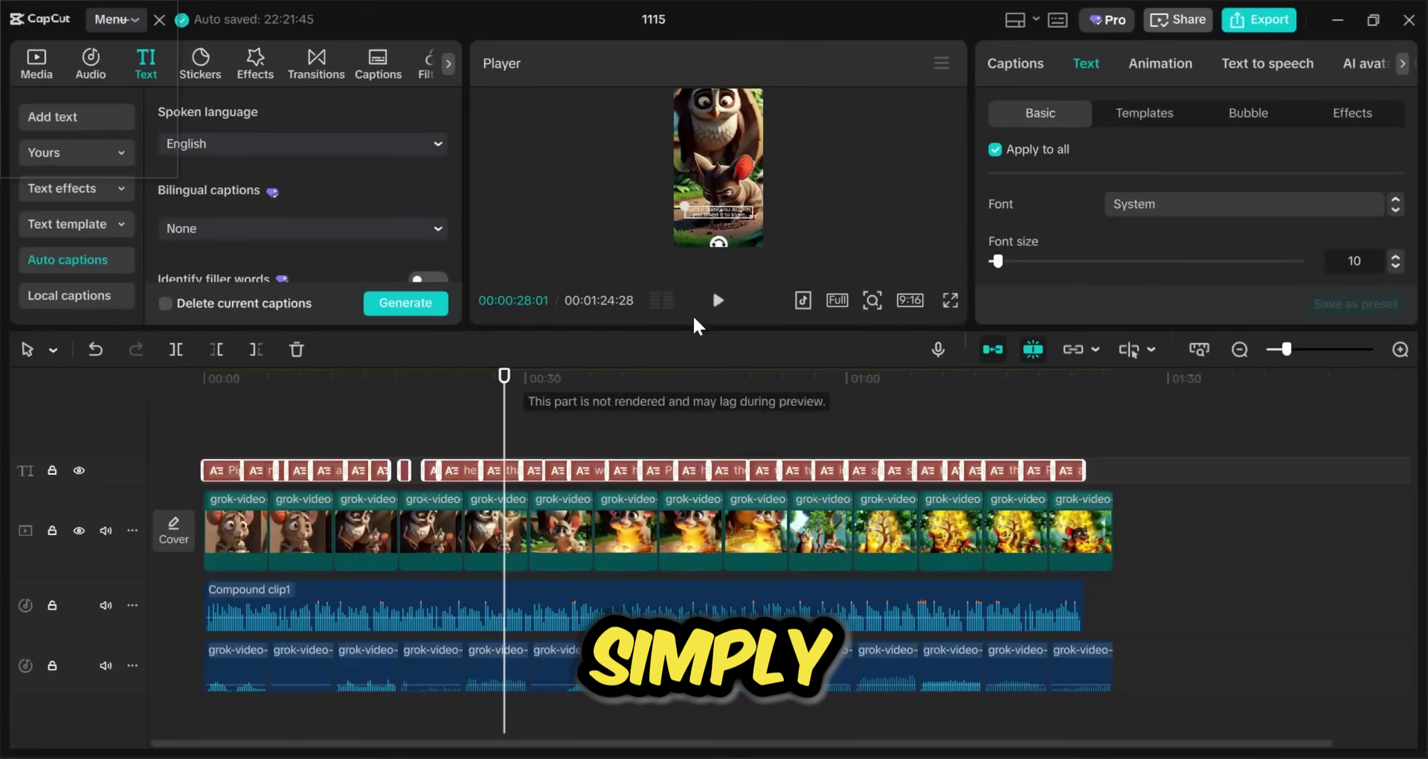
pyautogui.moveTo(794, 334); pyautogui.dragTo(803, 509)
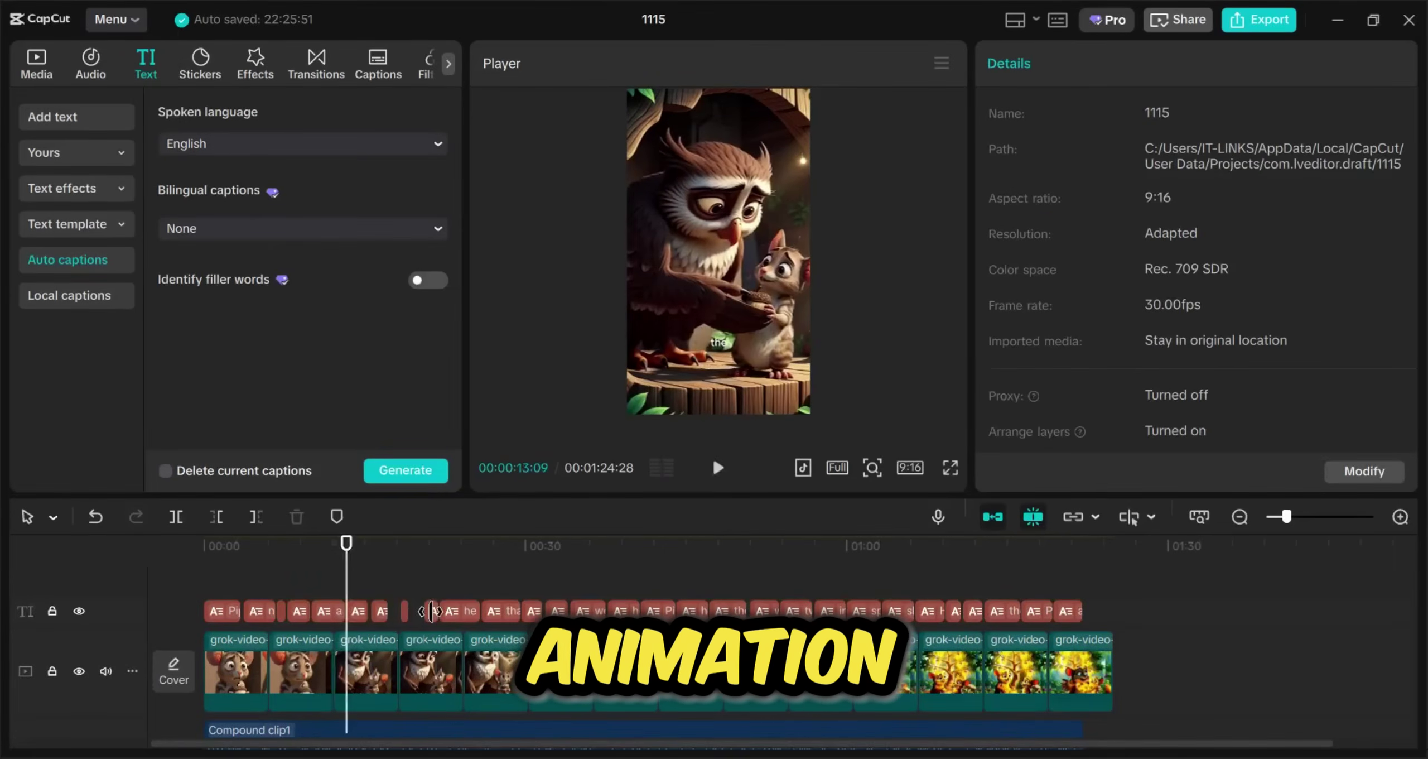
pyautogui.click(329, 611)
# Change the caption font to Impact and try a yellow text colour.
pyautogui.click(1133, 297)
pyautogui.click(1110, 298)
pyautogui.scroll(-3, 1160, 350)
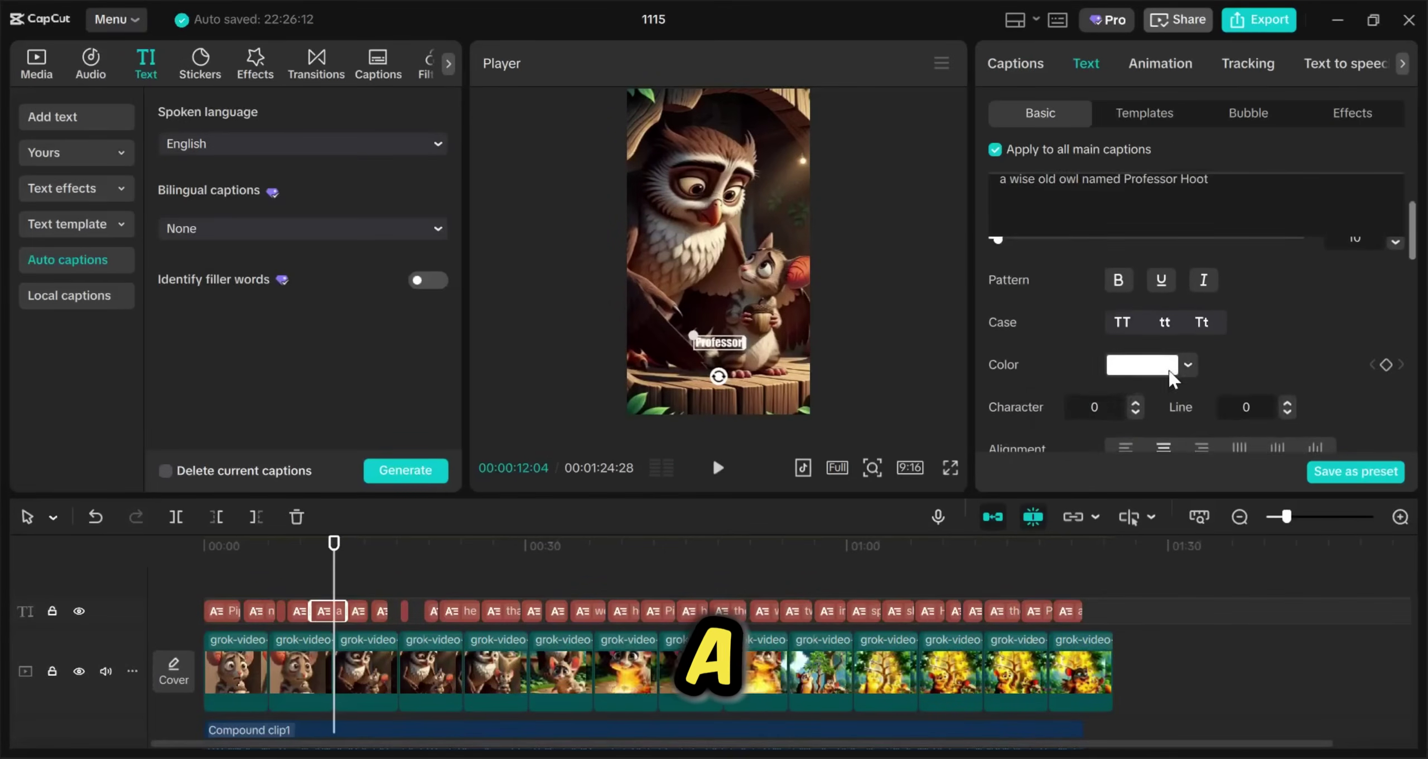
pyautogui.click(1142, 365)
pyautogui.click(1220, 681)
pyautogui.click(1229, 366)
# Apply the purple boxed caption preset so the words show white on purple.
pyautogui.click(1142, 364)
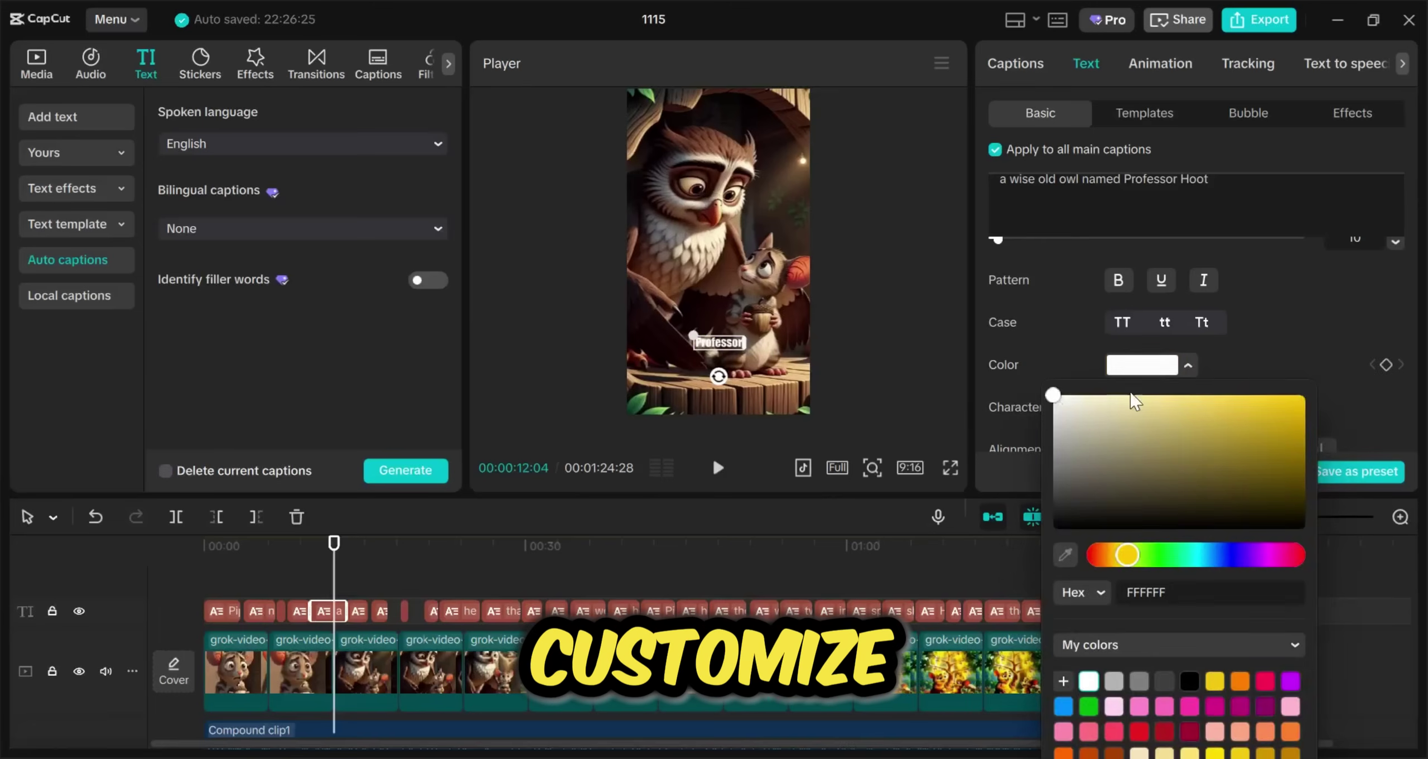
pyautogui.scroll(5, 1171, 346)
pyautogui.click(1383, 371)
pyautogui.scroll(-5, 1098, 321)
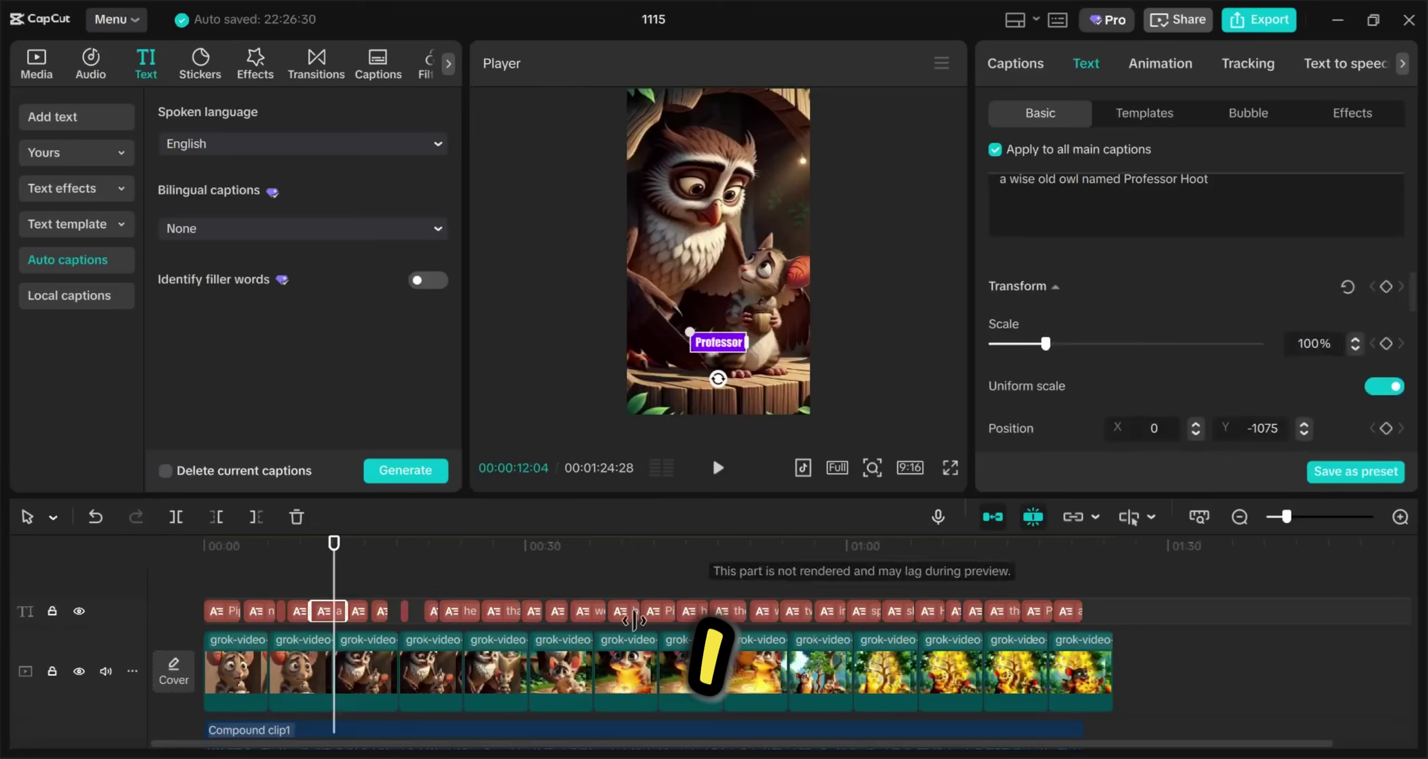
pyautogui.click(223, 575)
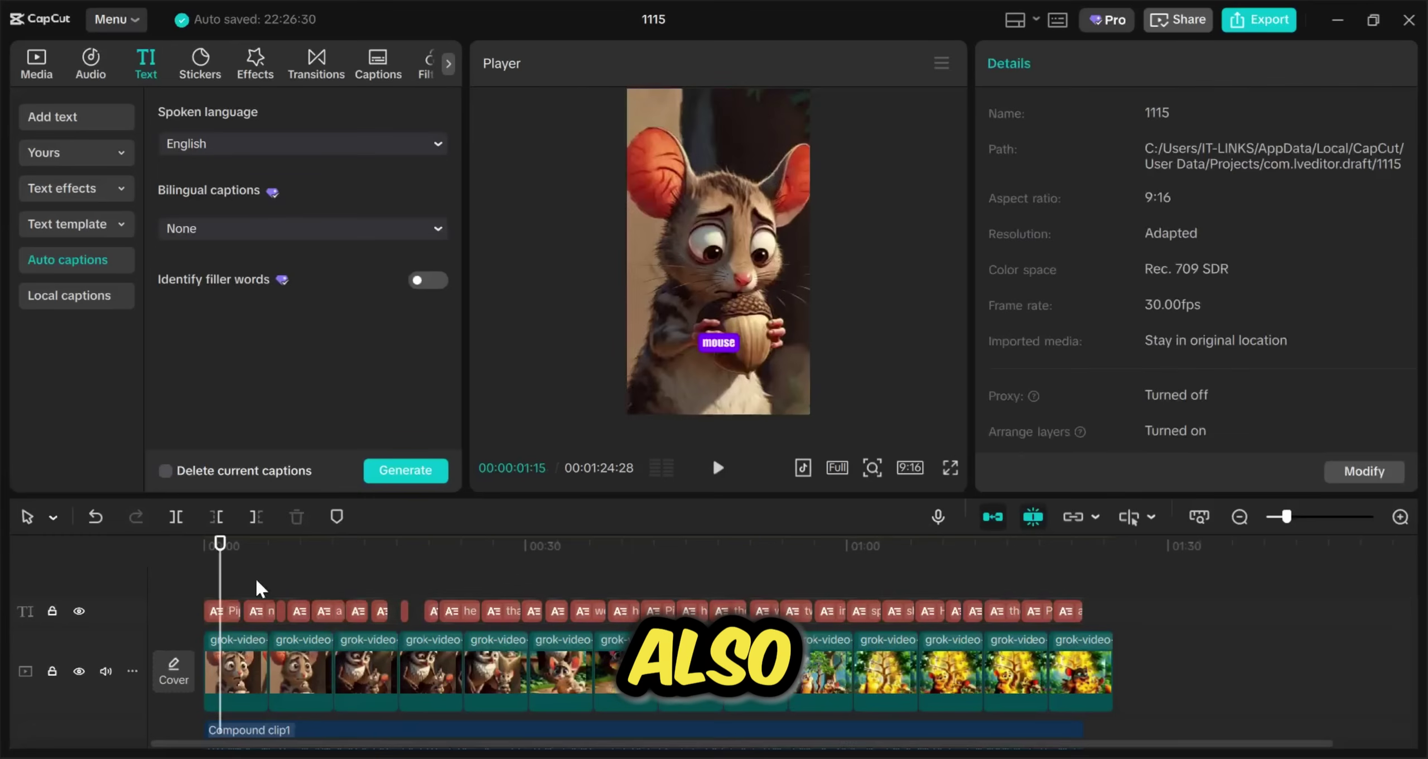
# Play the video from about 11 seconds to locate the clip boundary.
pyautogui.click(316, 77)
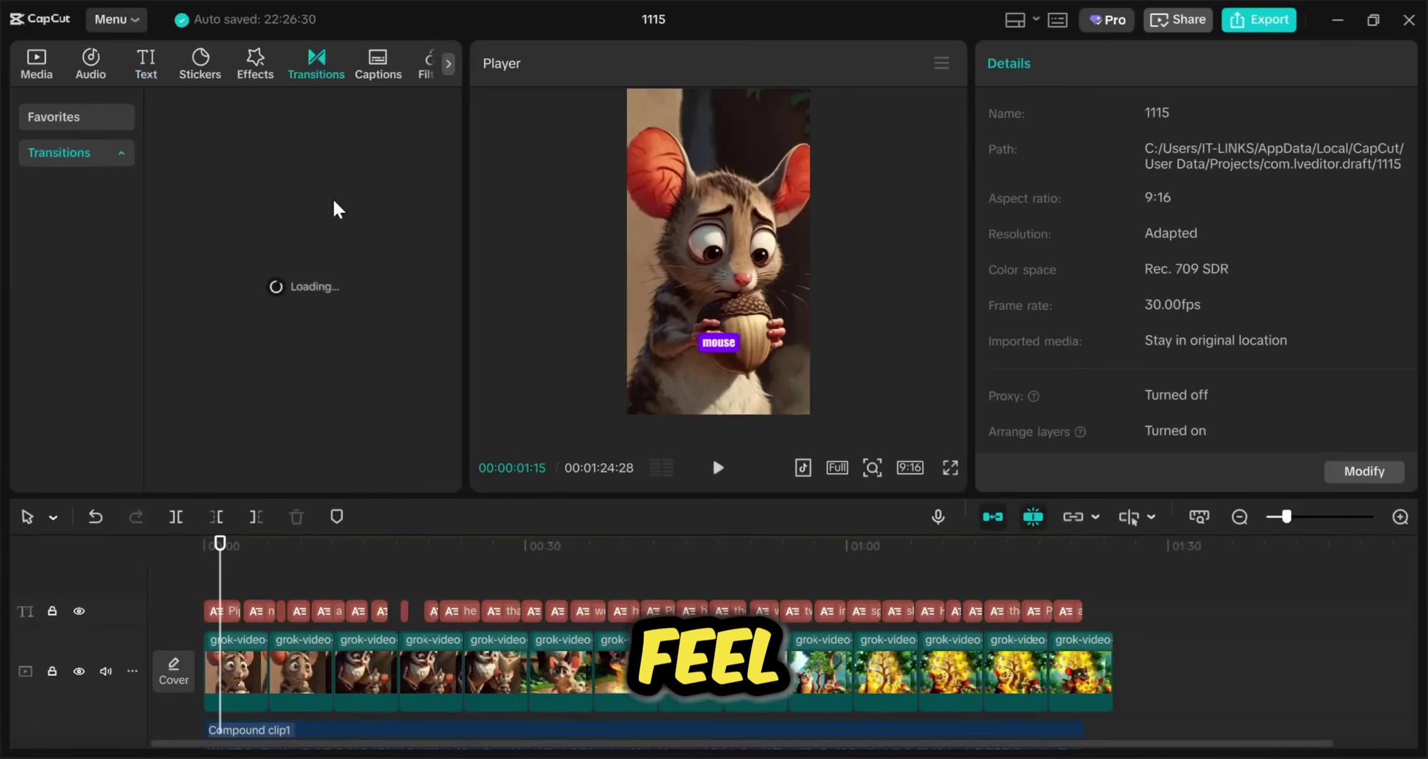
pyautogui.click(325, 589)
pyautogui.press('space')
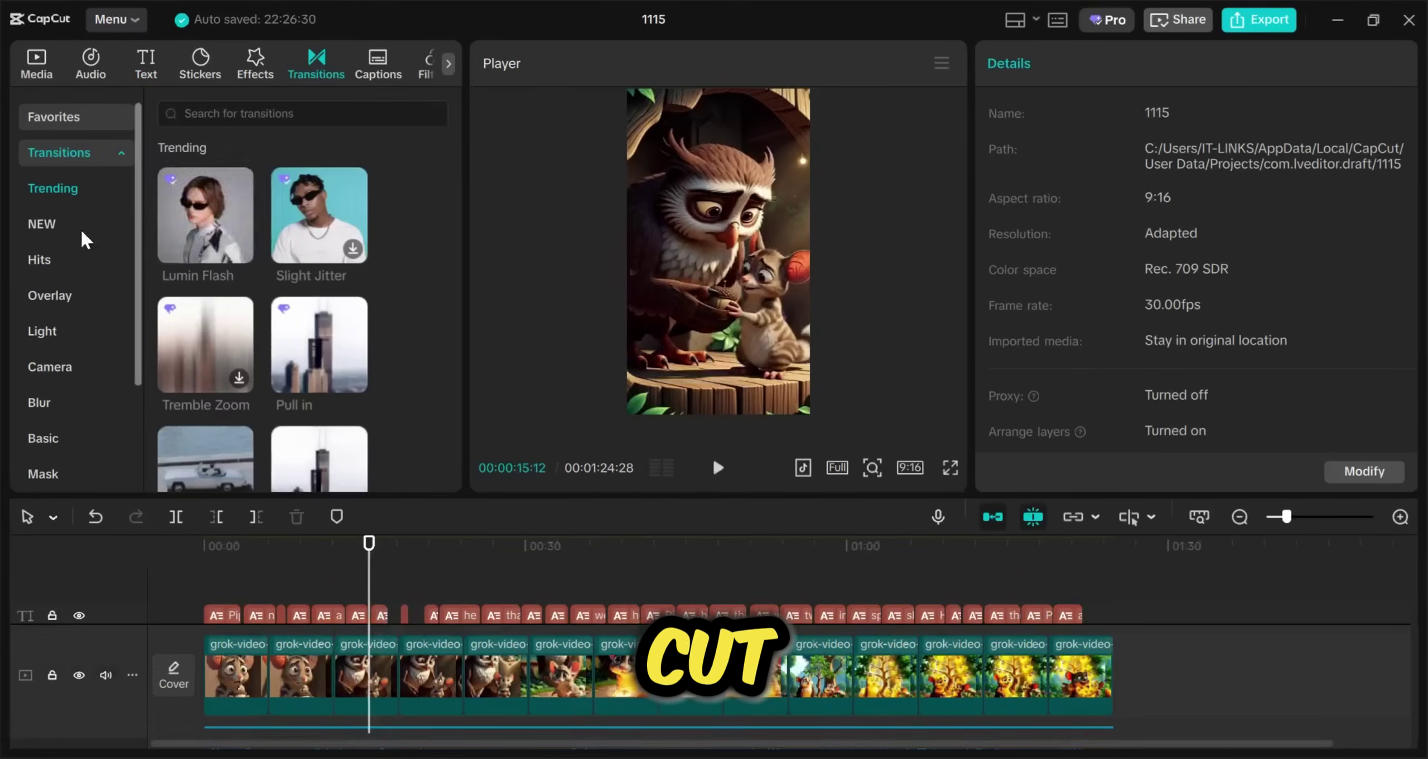
# Place the Overlay Mix transition between the two clips and preview it.
pyautogui.click(49, 295)
pyautogui.moveTo(319, 215); pyautogui.dragTo(402, 669)
pyautogui.scroll(5, 519, 616)
pyautogui.click(520, 617)
pyautogui.press('space')
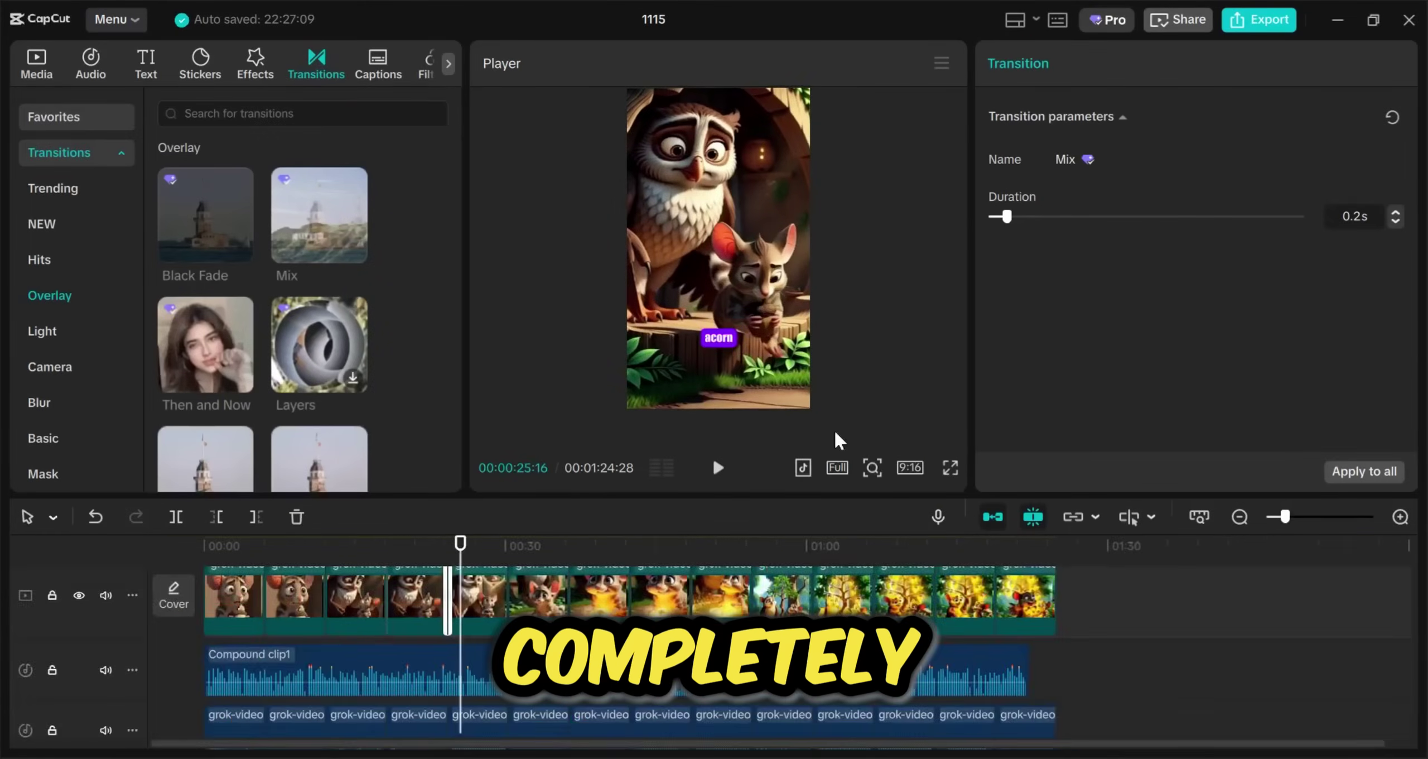
pyautogui.moveTo(866, 496); pyautogui.dragTo(879, 549)
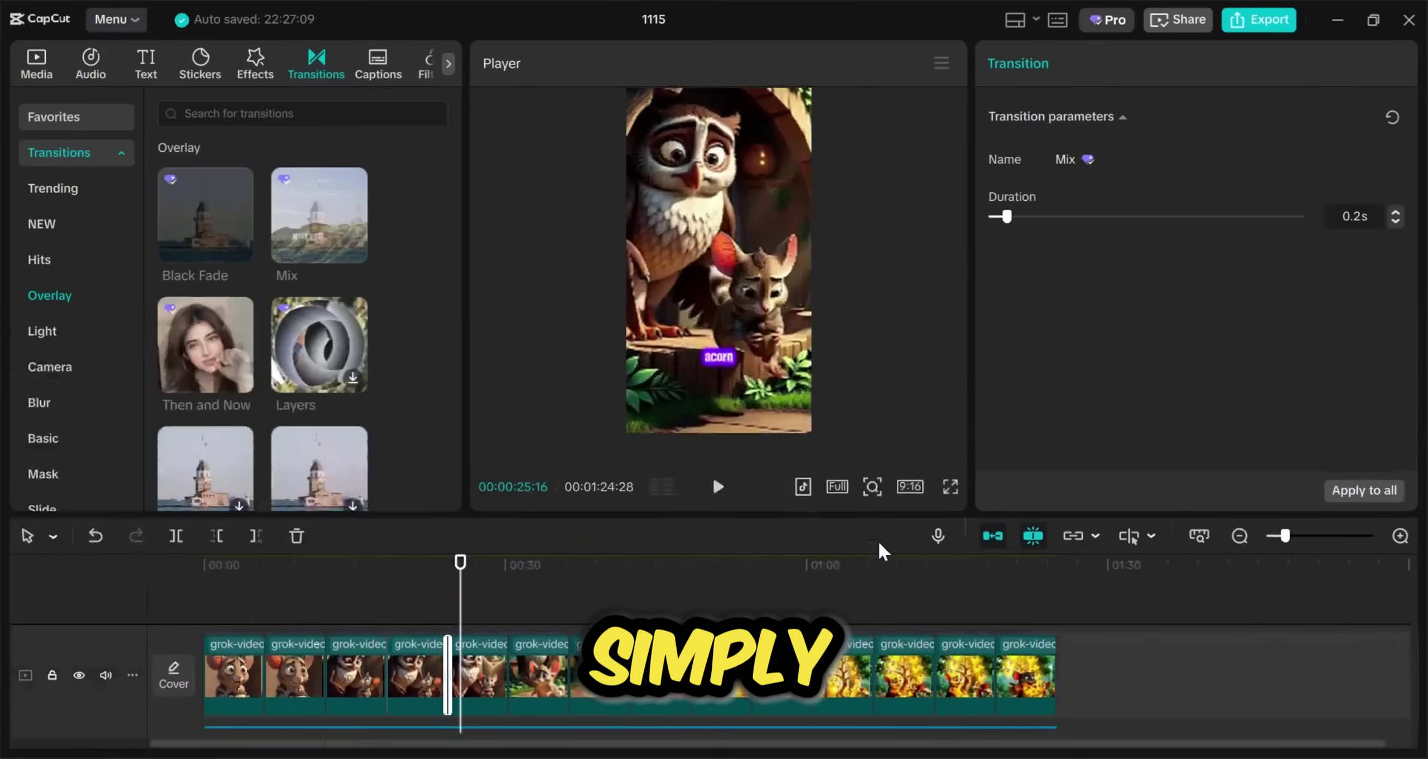